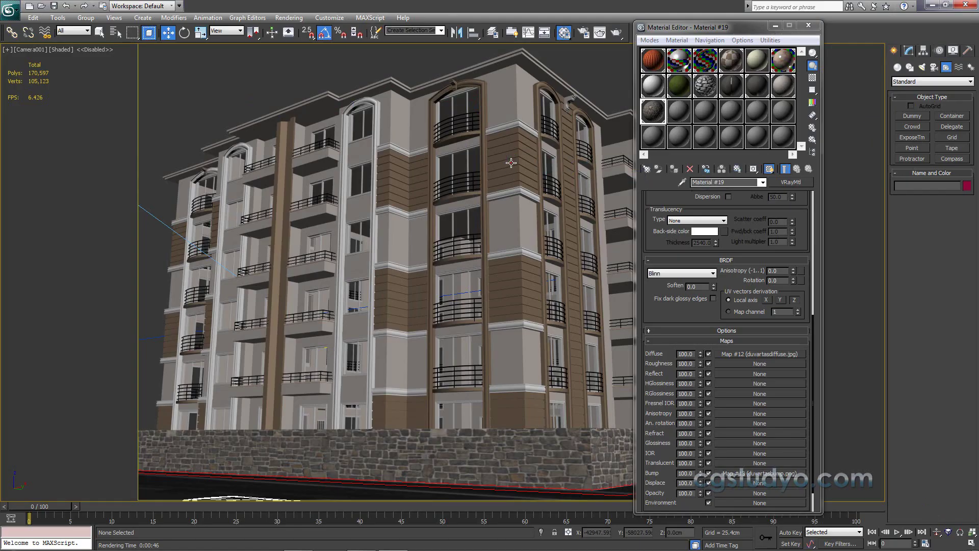
Activate the beyaz material slot and drag it onto the building facade.
left_click(511, 162)
key("m")
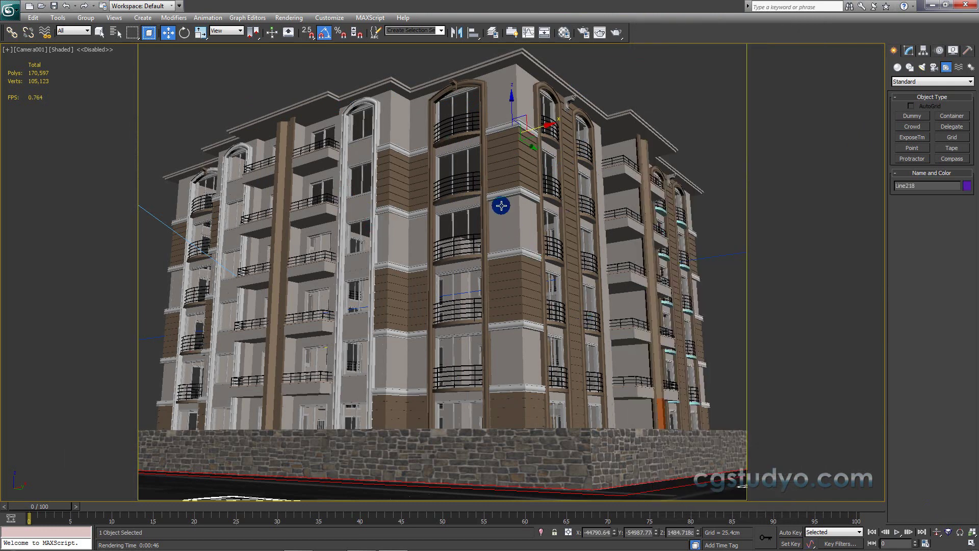
left_click(375, 234)
key("m")
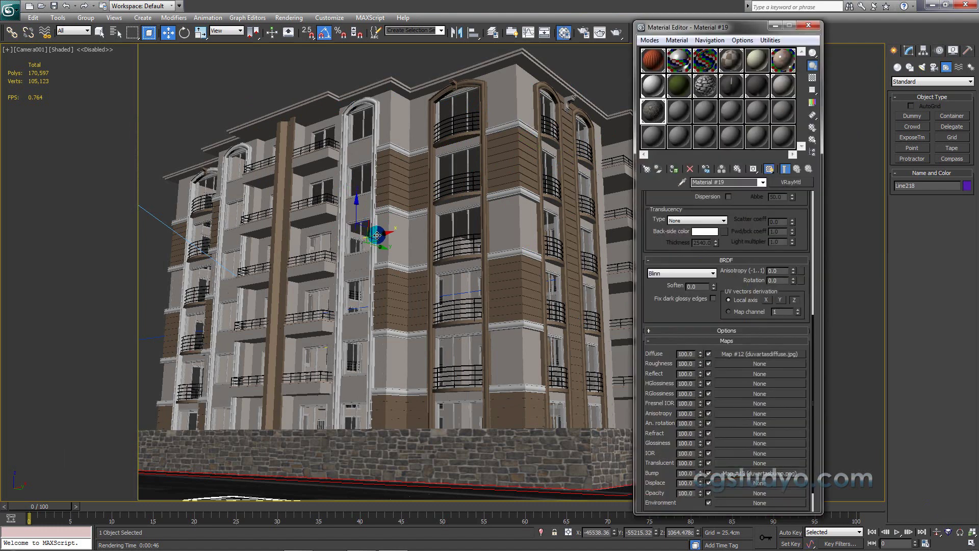
left_click(657, 87)
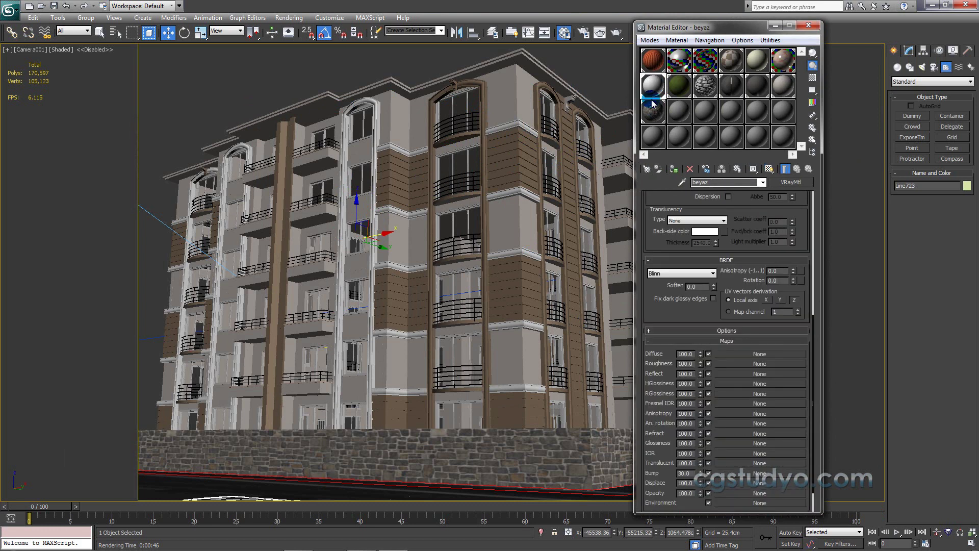
left_click_drag(647, 91, 249, 170)
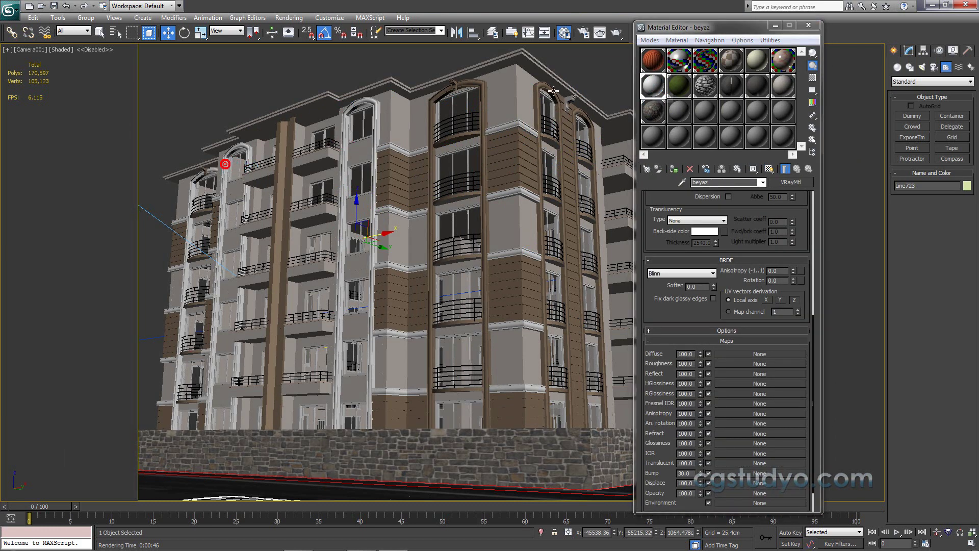
Apply beyaz to the arch frames and a vertical pilaster.
left_click_drag(658, 85, 585, 102)
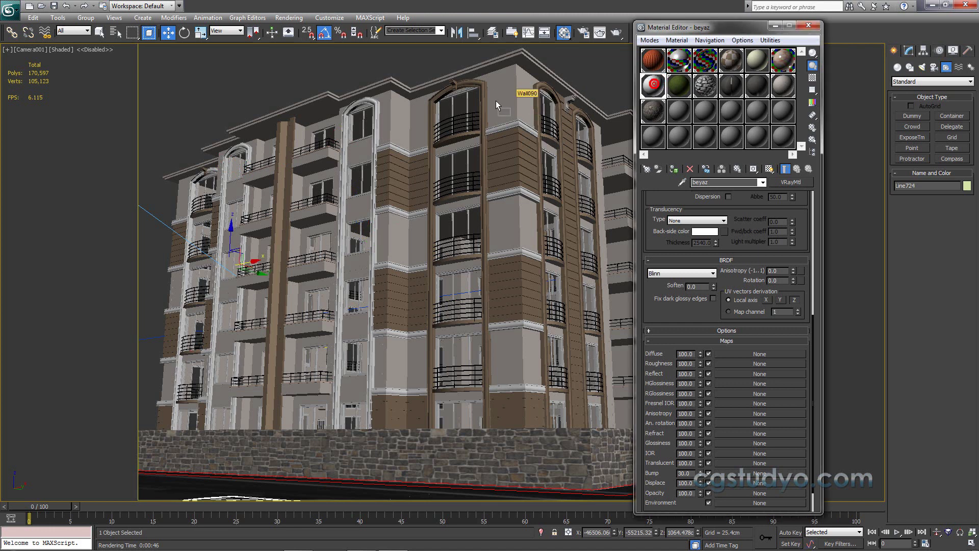
left_click_drag(496, 104, 488, 104)
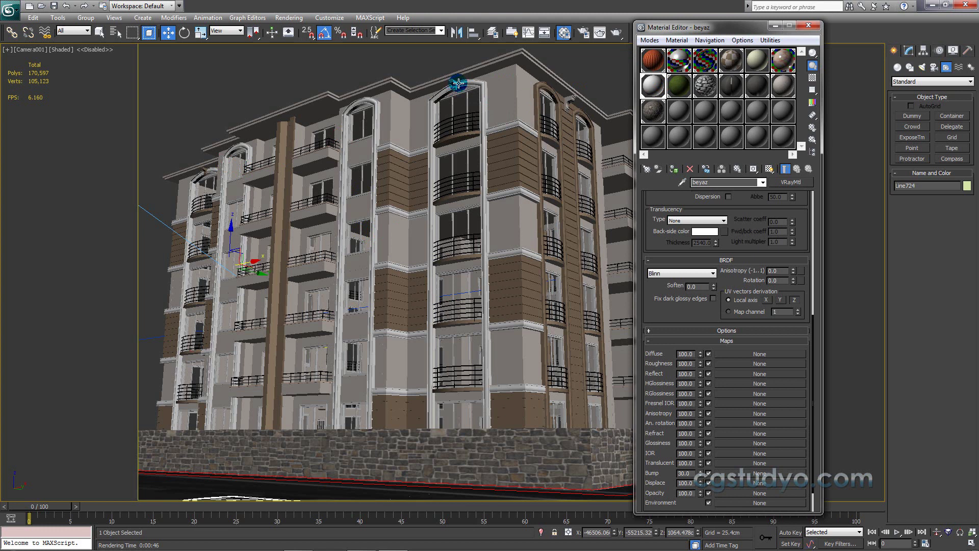
left_click_drag(653, 85, 548, 88)
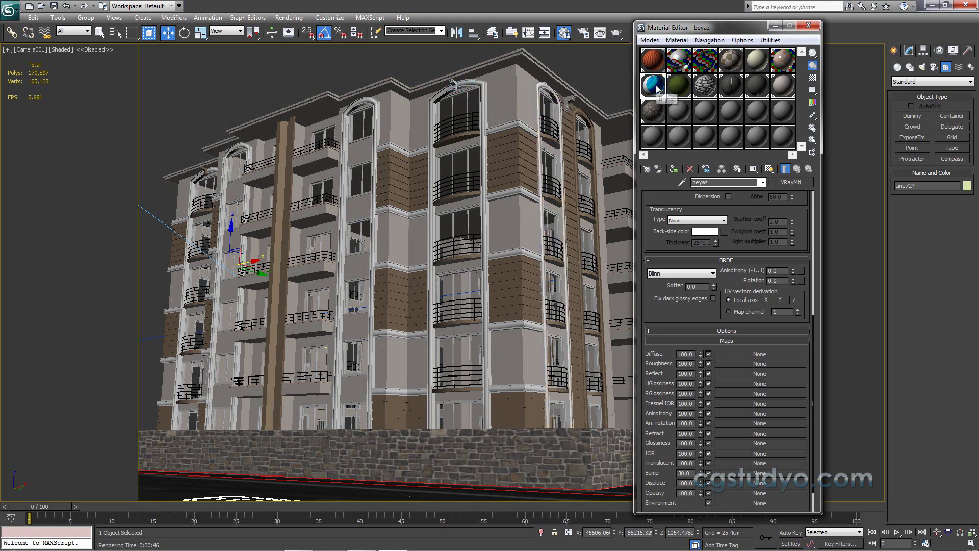
left_click_drag(656, 88, 582, 117)
Apply beyaz to the upper-left roof cornice, roof corner and adjacent facade pieces.
mouse_move(652, 85)
left_mouse_down()
mouse_move(571, 103)
mouse_move(664, 80)
mouse_move(204, 172)
left_mouse_up()
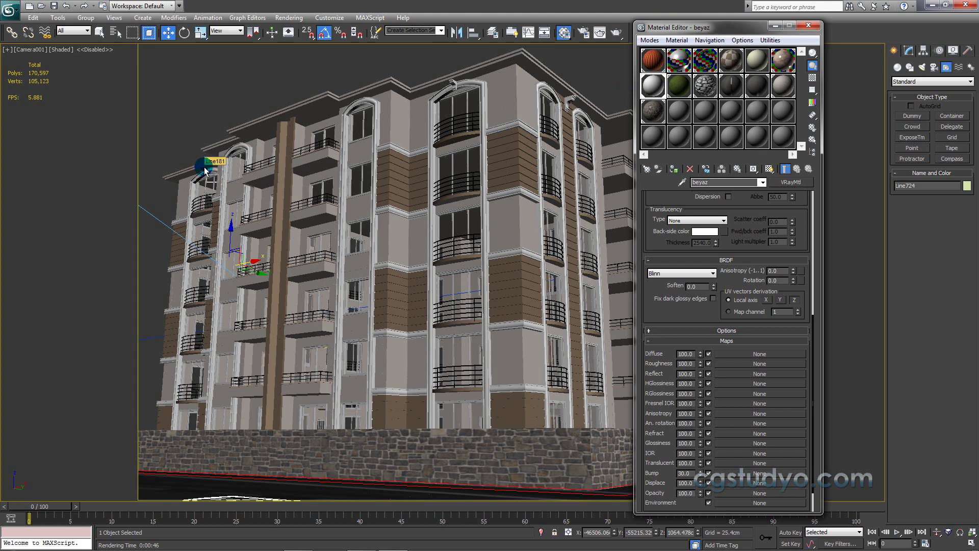
left_click_drag(205, 172, 244, 164)
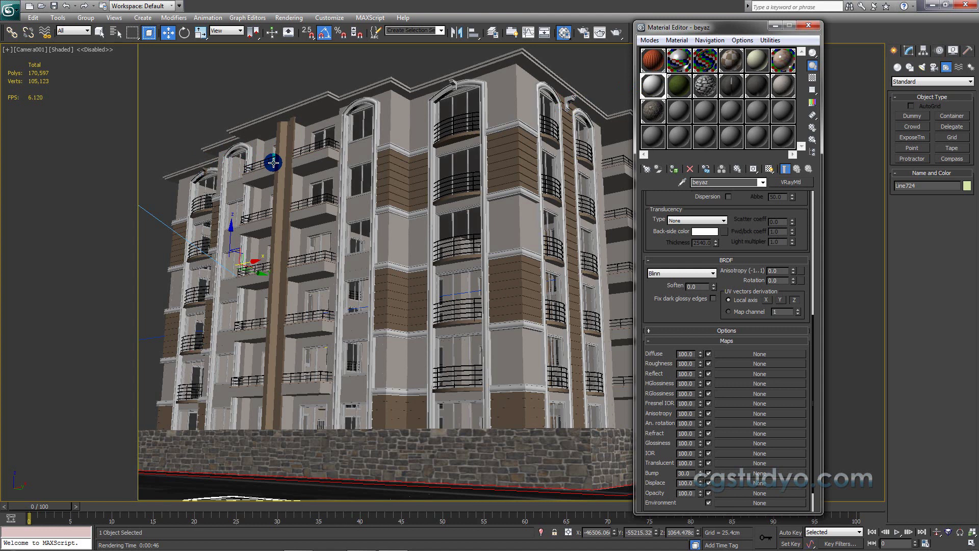
left_click_drag(653, 85, 206, 176)
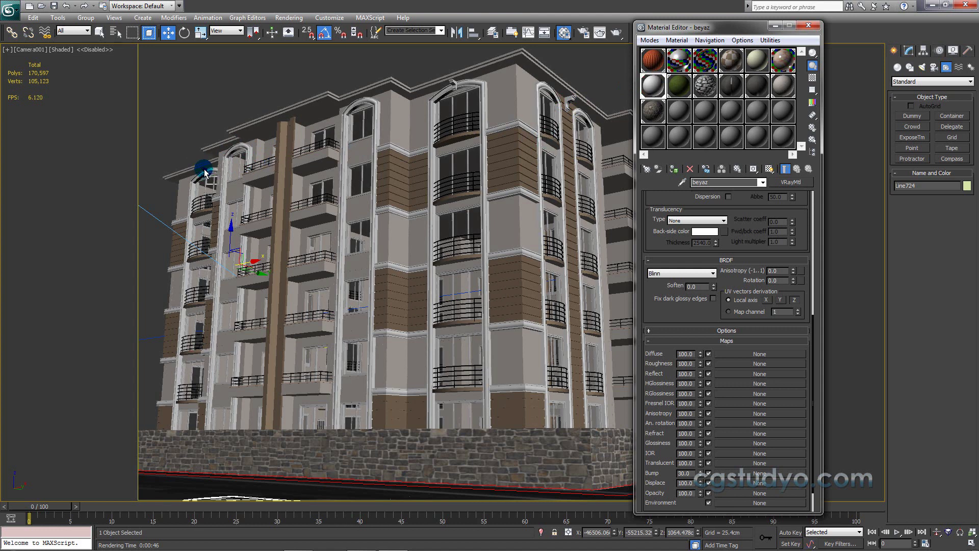
left_click_drag(204, 168, 413, 185)
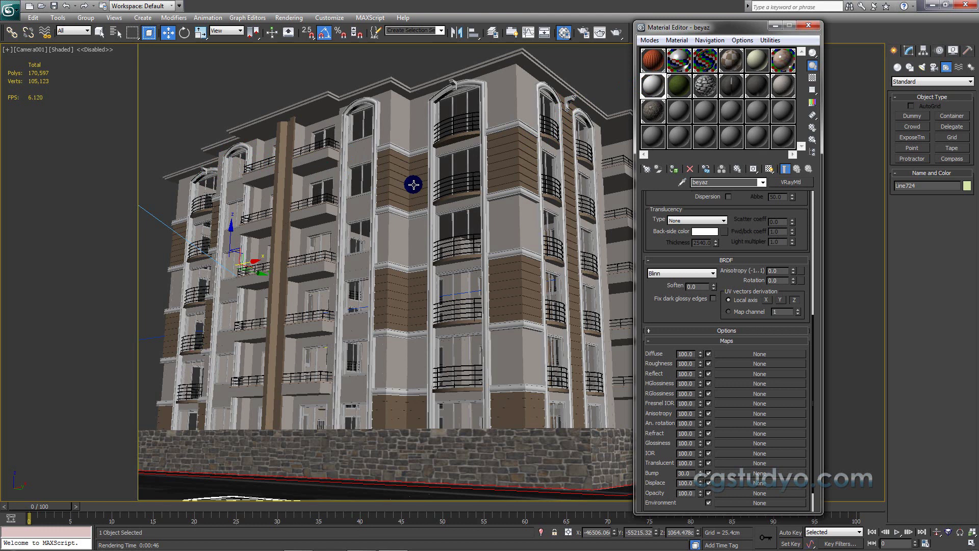
Switch to Perspective, frame the facade and apply beyaz to the right arch.
left_click_drag(413, 185, 368, 204)
key("p")
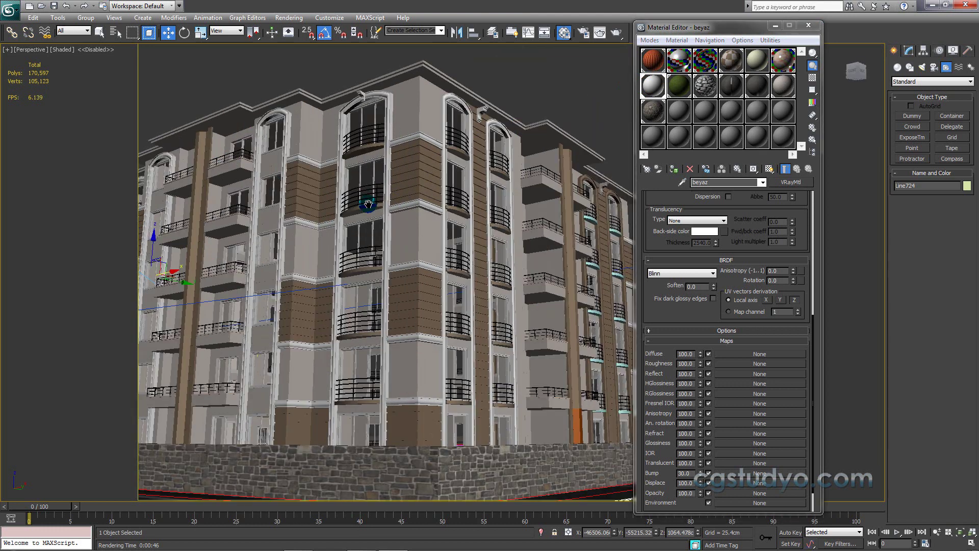
scroll(339, 236, "up", 4)
scroll(332, 236, "up", 5)
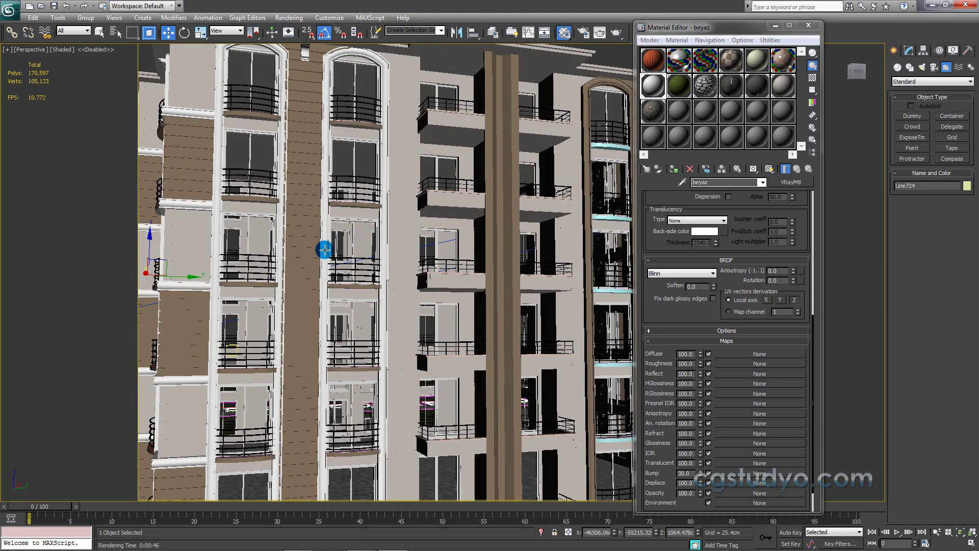
scroll(294, 275, "up", 1)
scroll(361, 278, "up", 3)
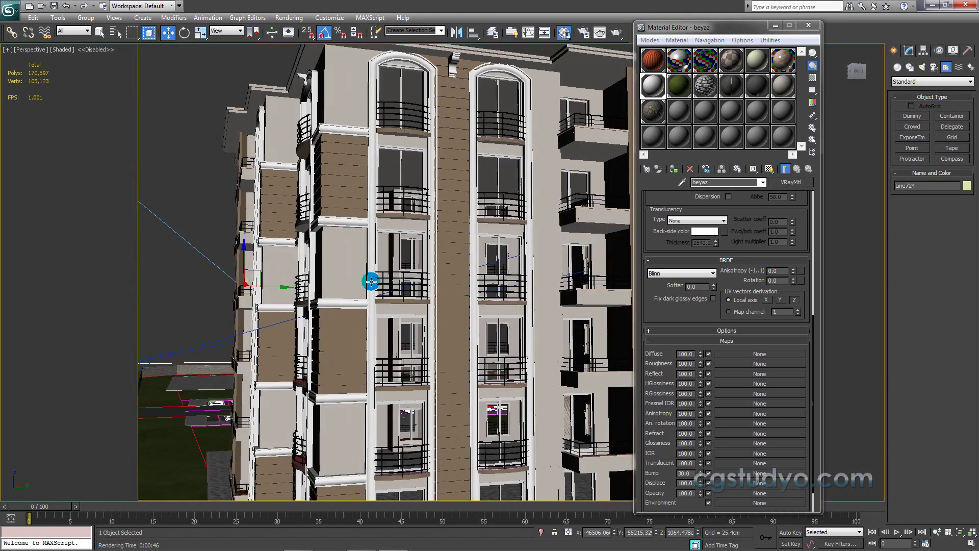
scroll(371, 282, "up", 2)
middle_click_drag(376, 279, 245, 308)
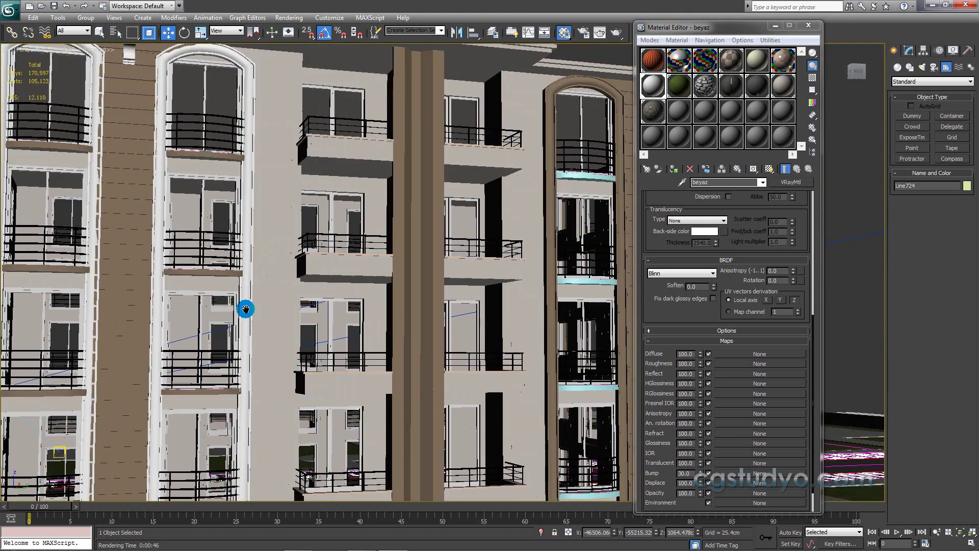
middle_click_drag(406, 264, 394, 275)
scroll(389, 271, "down", 5)
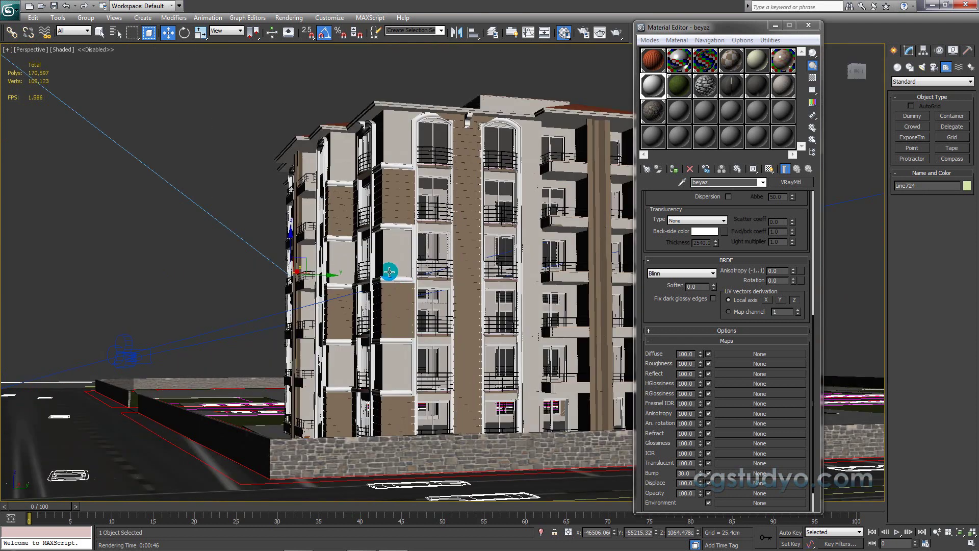
scroll(306, 286, "up", 1)
scroll(267, 290, "up", 1)
scroll(239, 298, "up", 2)
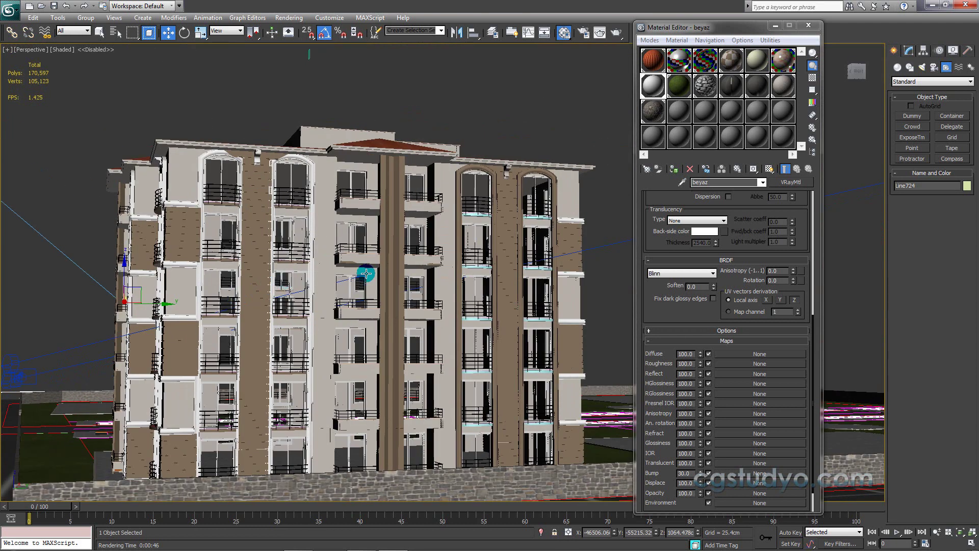
mouse_move(375, 272)
left_mouse_down()
mouse_move(651, 89)
mouse_move(472, 187)
mouse_move(671, 92)
left_mouse_up()
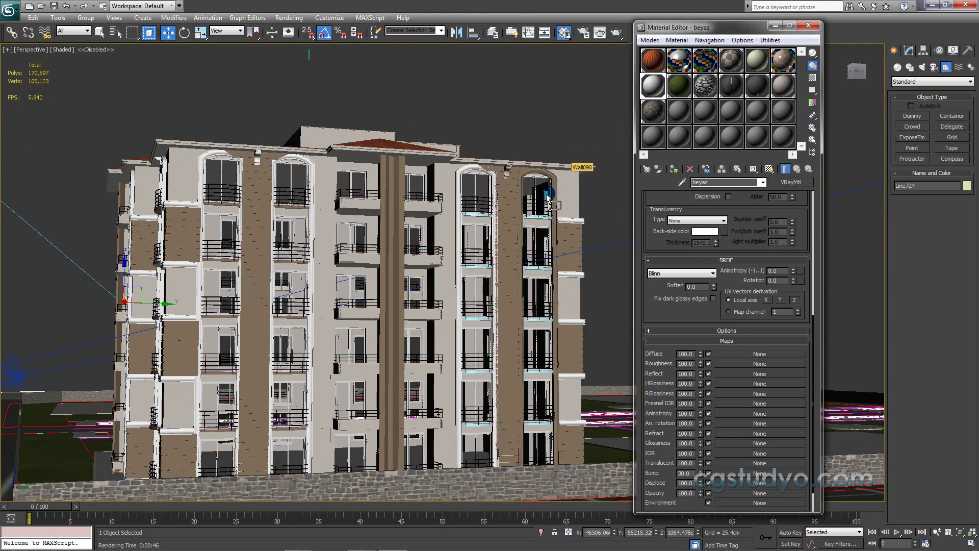
left_click_drag(526, 202, 554, 189)
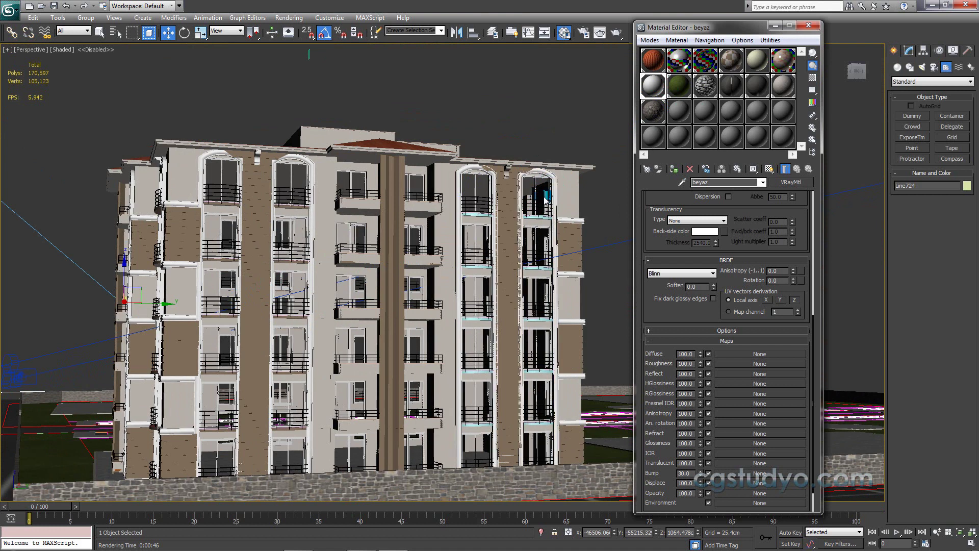
Reframe on the two arches and corbel and carry beyaz onto the facade.
scroll(510, 230, "up", 2)
scroll(459, 263, "up", 2)
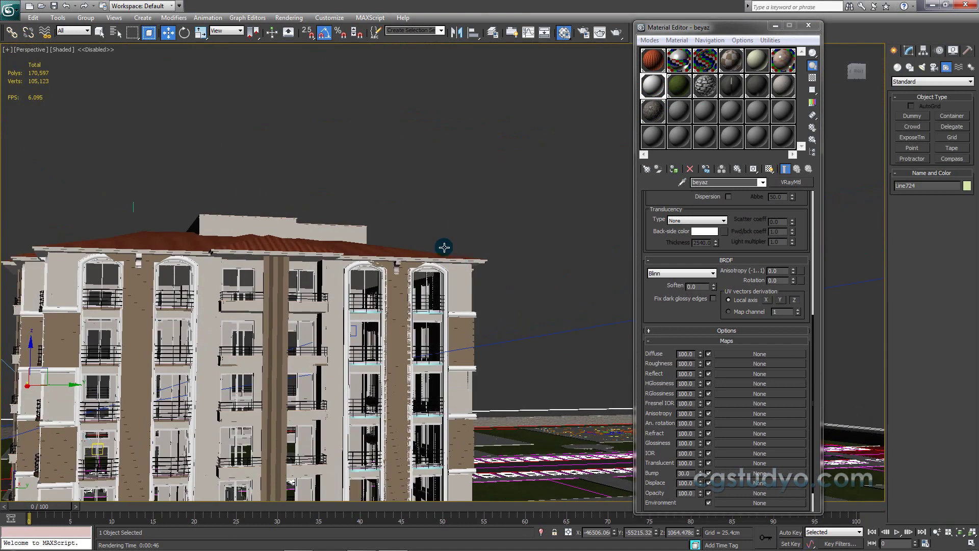
scroll(434, 250, "up", 5)
middle_click_drag(404, 253, 451, 249)
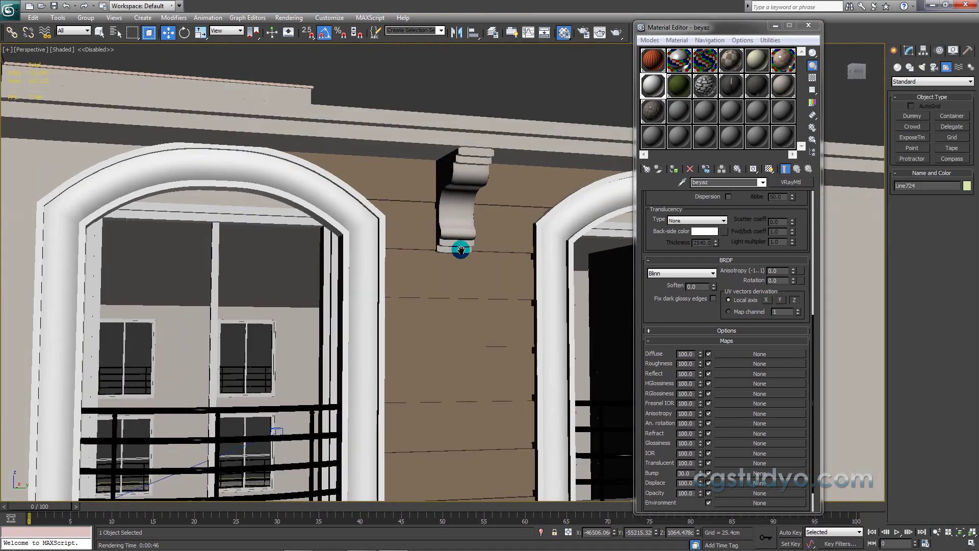
scroll(461, 250, "down", 2)
scroll(375, 260, "down", 3)
scroll(376, 261, "down", 3)
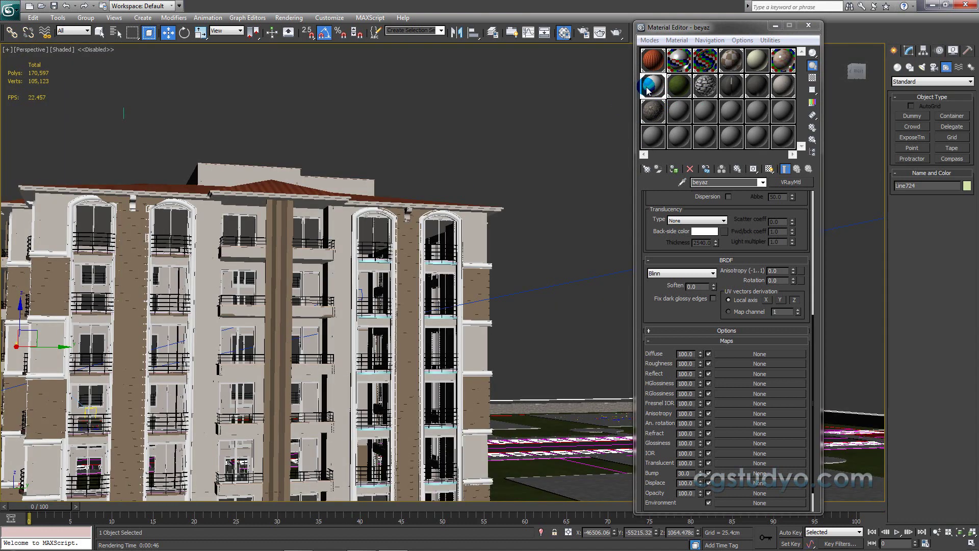
left_click_drag(647, 91, 408, 211)
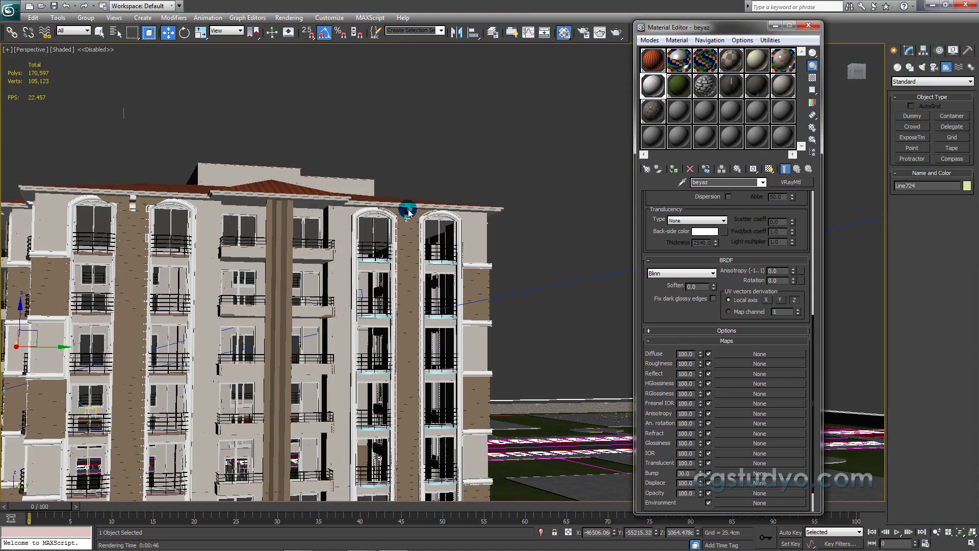
mouse_move(401, 209)
middle_mouse_down("alt")
mouse_move(337, 197)
mouse_move(300, 232)
mouse_move(437, 246)
middle_mouse_up("alt")
Turn facade columns, the top arch and the band between floors white with beyaz.
left_click_drag(663, 116, 316, 131)
mouse_move(654, 85)
left_mouse_down()
mouse_move(665, 81)
mouse_move(444, 137)
left_mouse_up()
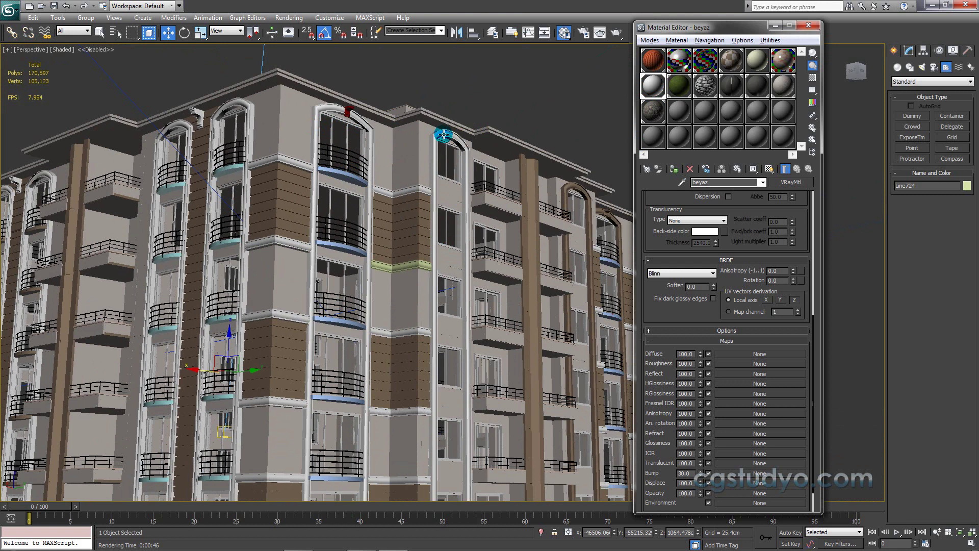
left_click_drag(648, 94, 572, 190)
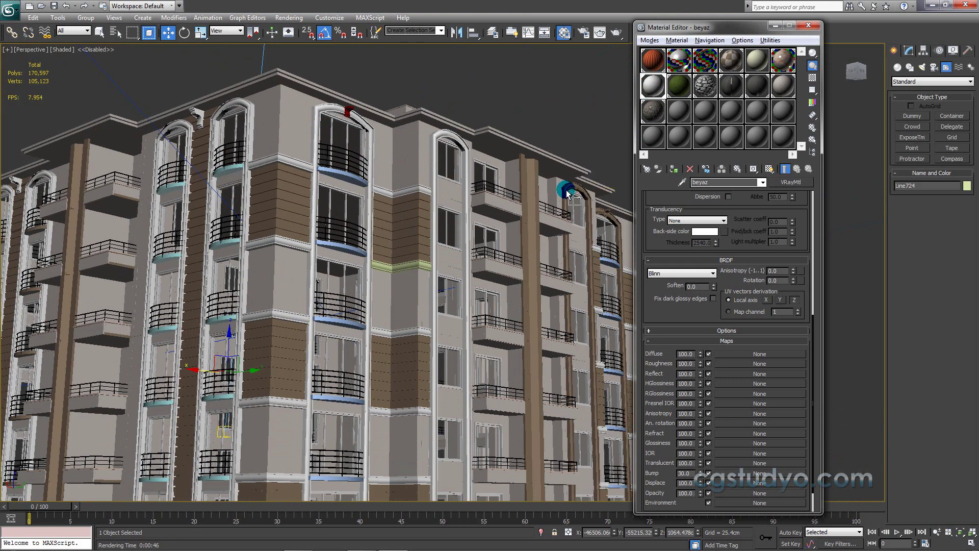
mouse_move(657, 92)
left_mouse_down()
mouse_move(349, 114)
mouse_move(387, 130)
left_mouse_up()
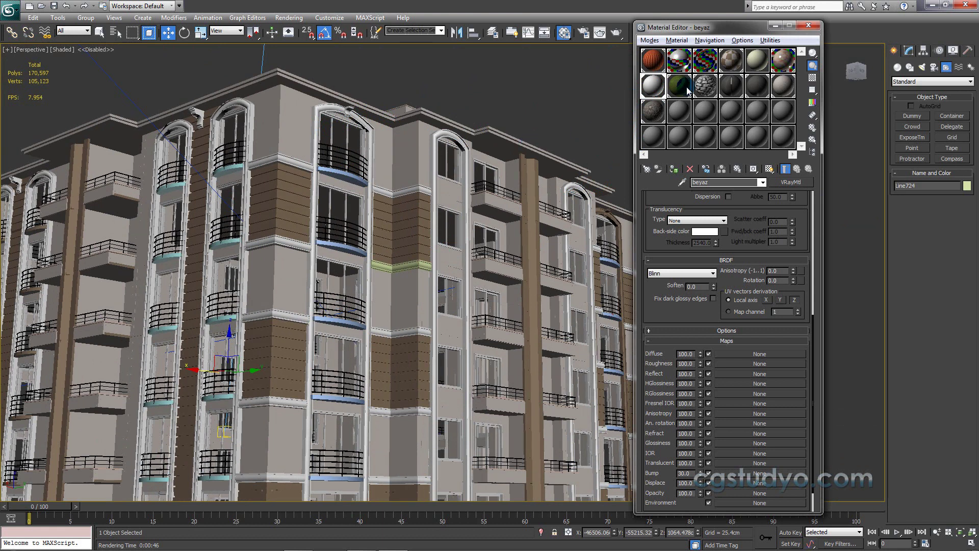
left_click_drag(412, 255, 405, 267)
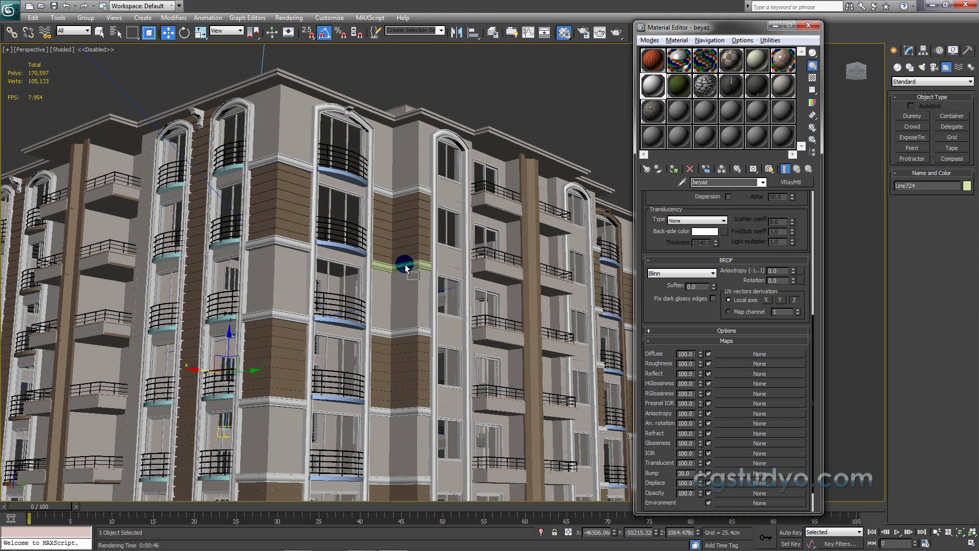
mouse_move(419, 255)
middle_mouse_down("alt")
mouse_move(483, 243)
mouse_move(414, 267)
mouse_move(258, 277)
mouse_move(302, 253)
mouse_move(385, 259)
middle_mouse_up("alt")
Make the brown arched column frames and middle window's top arch white with beyaz.
mouse_move(317, 300)
middle_mouse_down()
mouse_move(404, 273)
mouse_move(431, 284)
middle_mouse_up()
scroll(357, 284, "up", 2)
scroll(389, 284, "up", 2)
scroll(407, 283, "up", 2)
scroll(437, 282, "up", 2)
mouse_move(287, 293)
middle_mouse_down("alt")
mouse_move(321, 291)
mouse_move(286, 291)
mouse_move(315, 273)
middle_mouse_up("alt")
left_click_drag(641, 88, 550, 113)
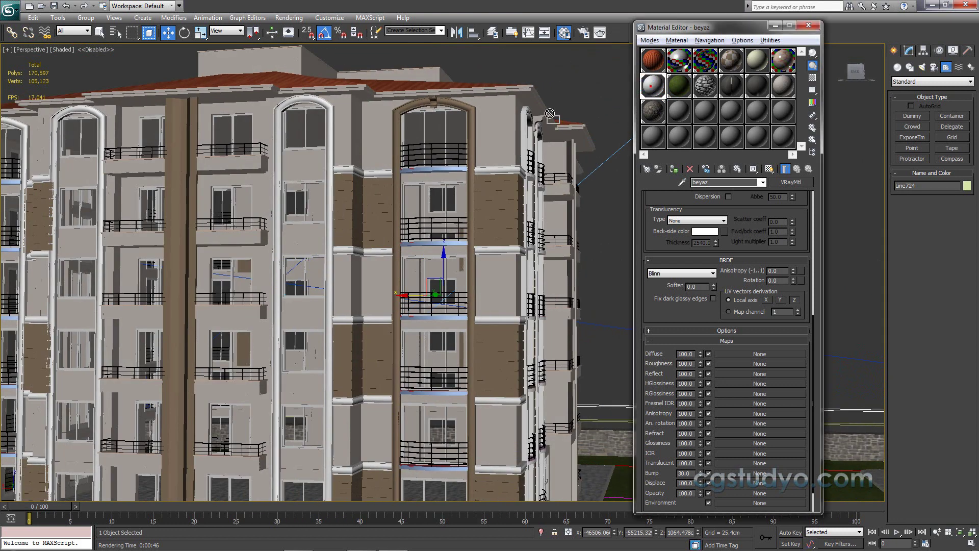
left_click_drag(471, 116, 471, 113)
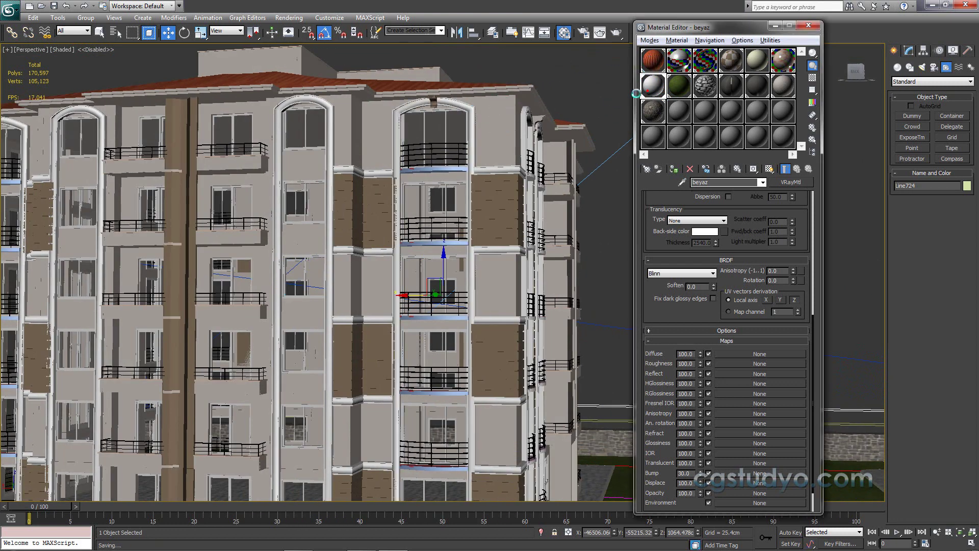
left_click_drag(629, 99, 436, 102)
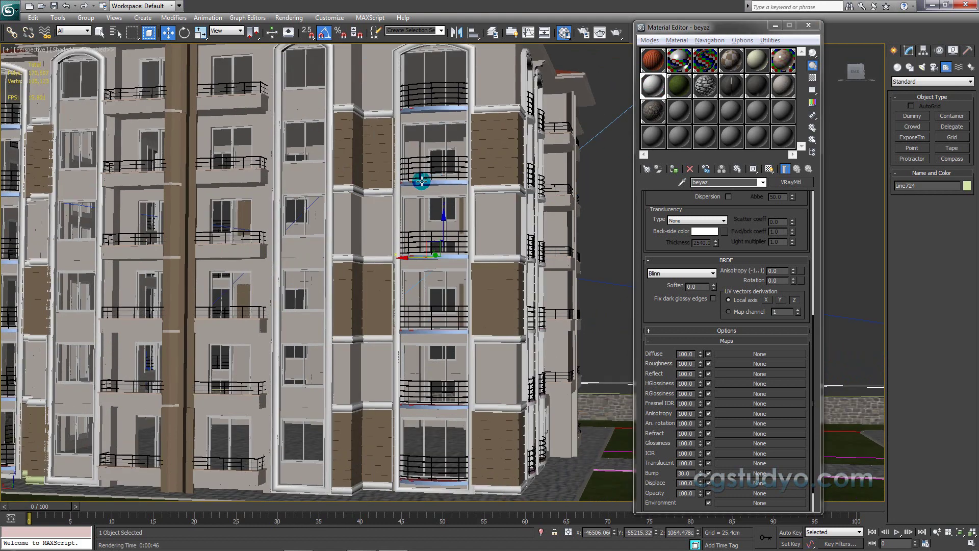
Orbit and zoom to inspect the roof, the frontal facade and a close side view.
mouse_move(434, 101)
middle_mouse_down("alt")
mouse_move(370, 191)
mouse_move(284, 208)
mouse_move(257, 185)
mouse_move(302, 243)
mouse_move(194, 249)
mouse_move(252, 258)
middle_mouse_up("alt")
scroll(193, 252, "up", 2)
mouse_move(218, 225)
middle_mouse_down("alt")
mouse_move(136, 209)
mouse_move(180, 217)
mouse_move(138, 221)
middle_mouse_up("alt")
scroll(197, 227, "up", 2)
scroll(144, 219, "up", 1)
scroll(146, 221, "up", 1)
scroll(208, 242, "down", 2)
scroll(239, 291, "down", 1)
mouse_move(244, 300)
middle_mouse_down("alt")
mouse_move(253, 297)
mouse_move(224, 290)
middle_mouse_up("alt")
Look through Camera002 and run a V-Ray test render.
key("c")
double_click(441, 210)
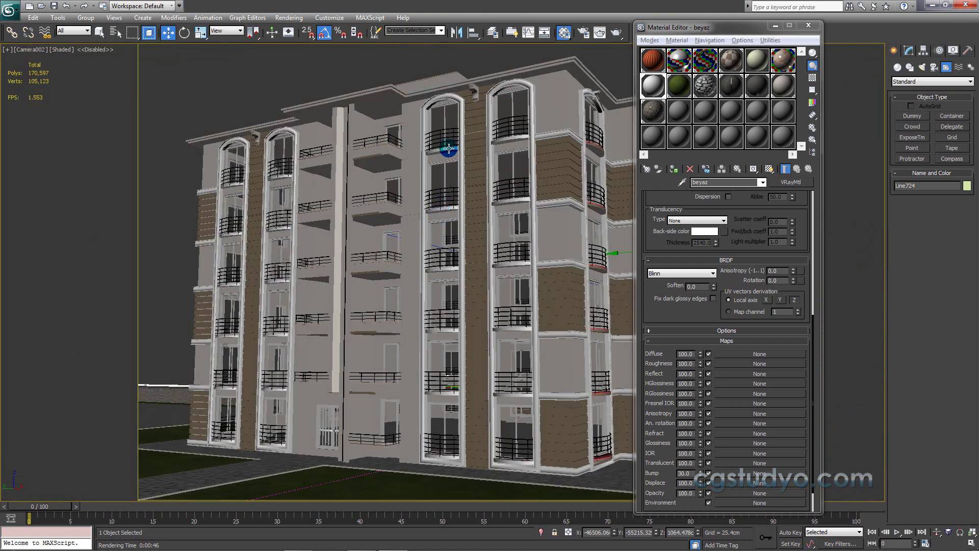
left_click(296, 19)
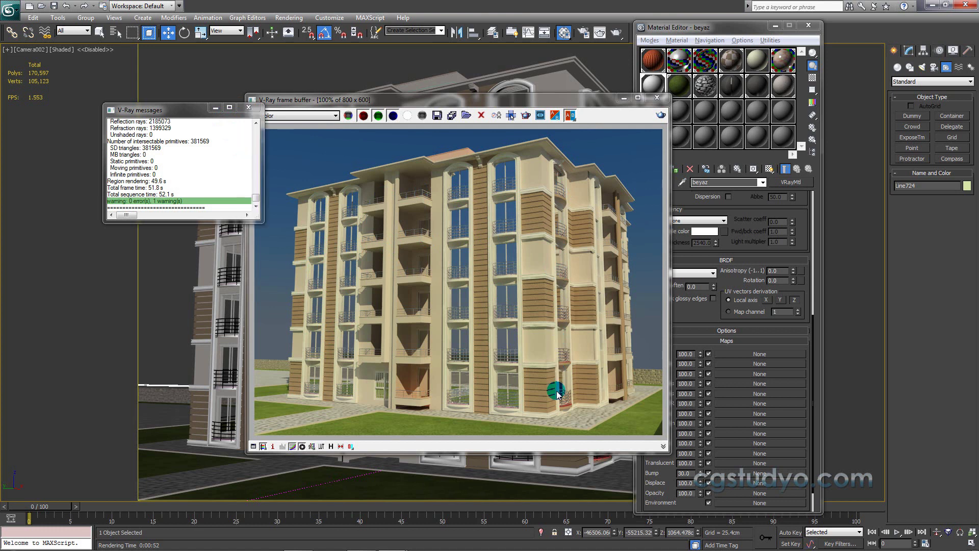
Close the Material Editor, minimize the frame buffer and view through Camera001.
left_click(813, 26)
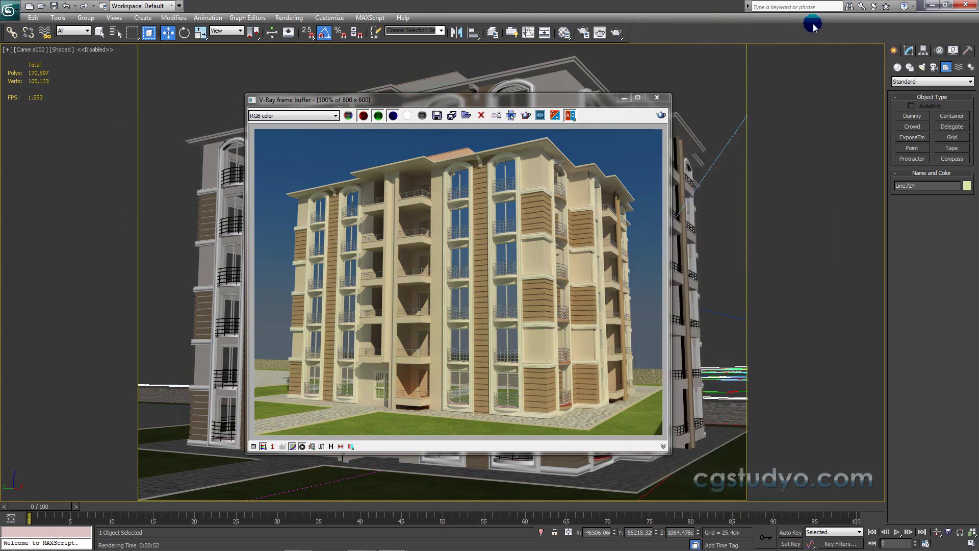
left_click(623, 98)
key("c")
double_click(454, 207)
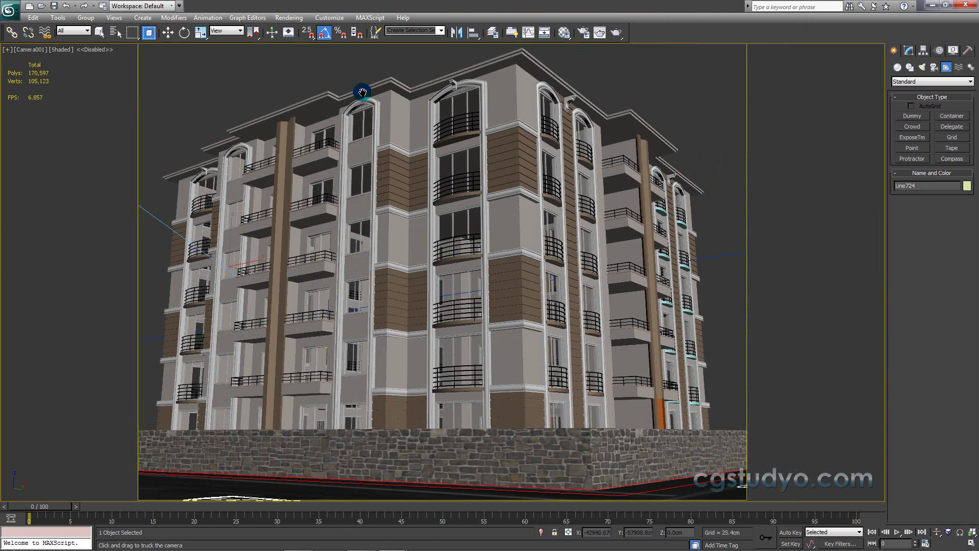
left_click(295, 18)
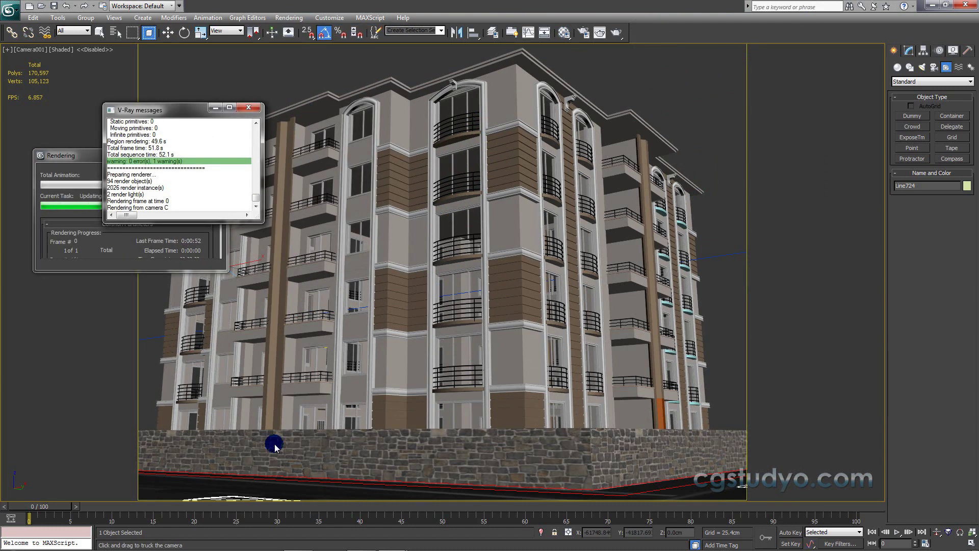
mouse_move(391, 541)
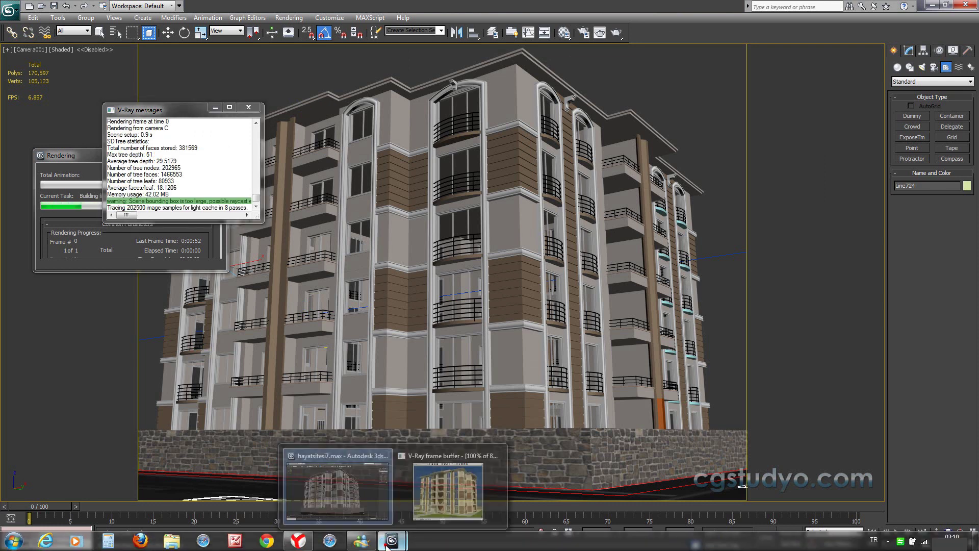
left_click(438, 484)
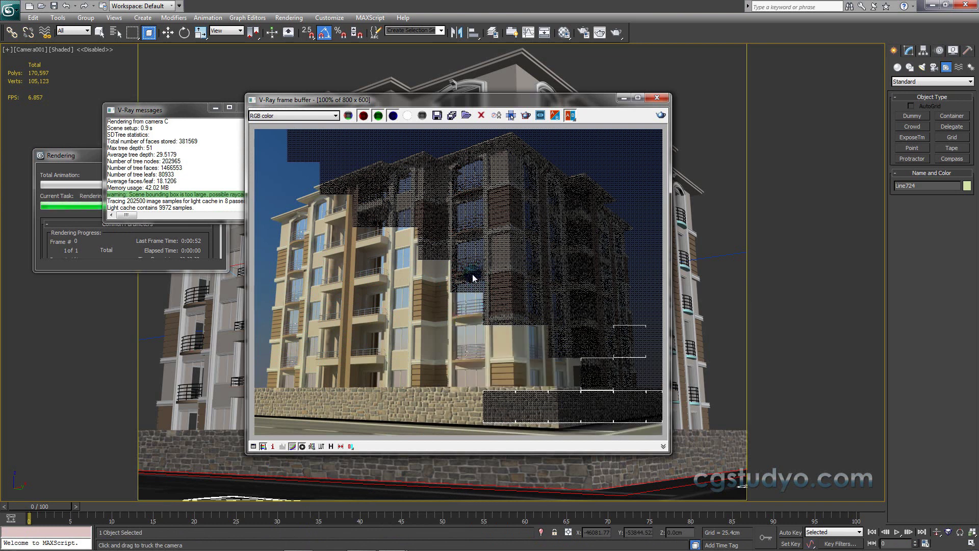
left_click(236, 139)
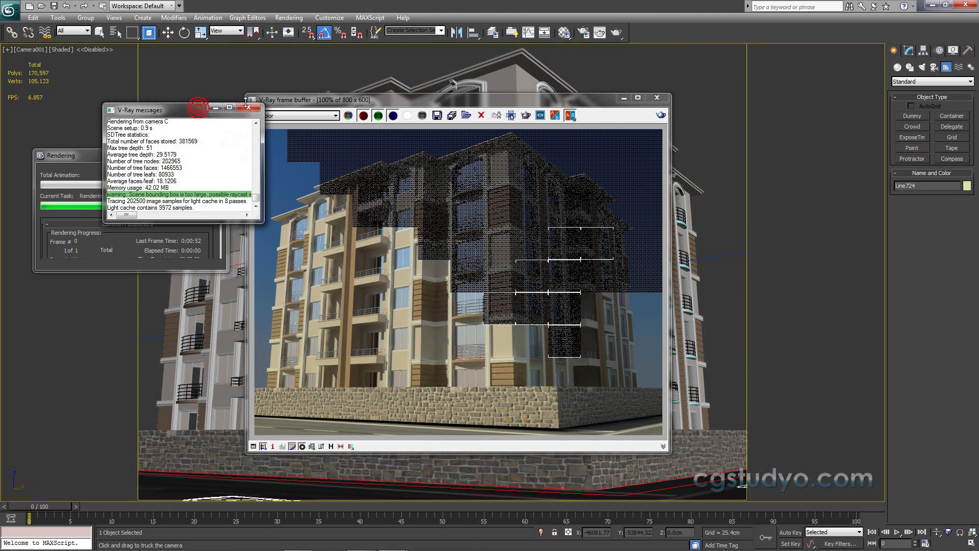
left_click(249, 108)
left_click(215, 154)
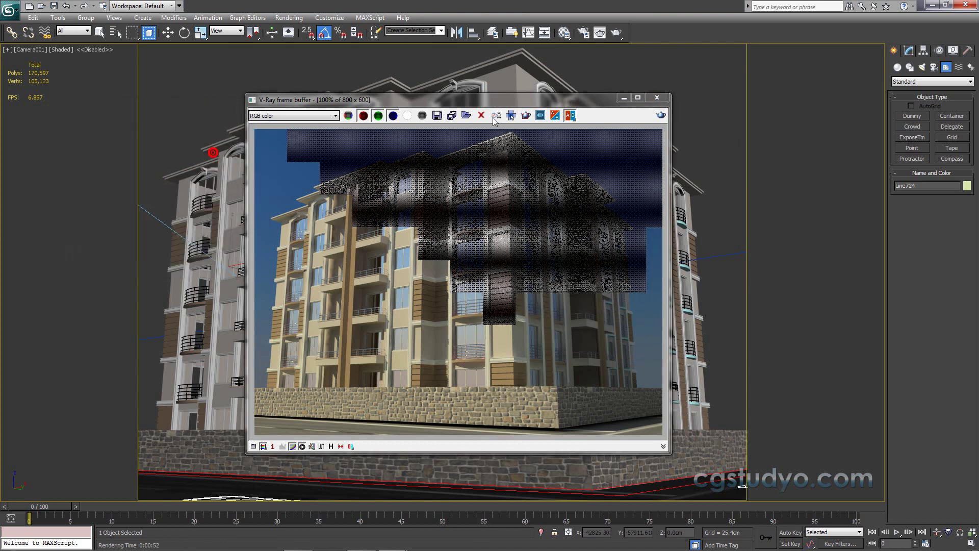
left_click(657, 98)
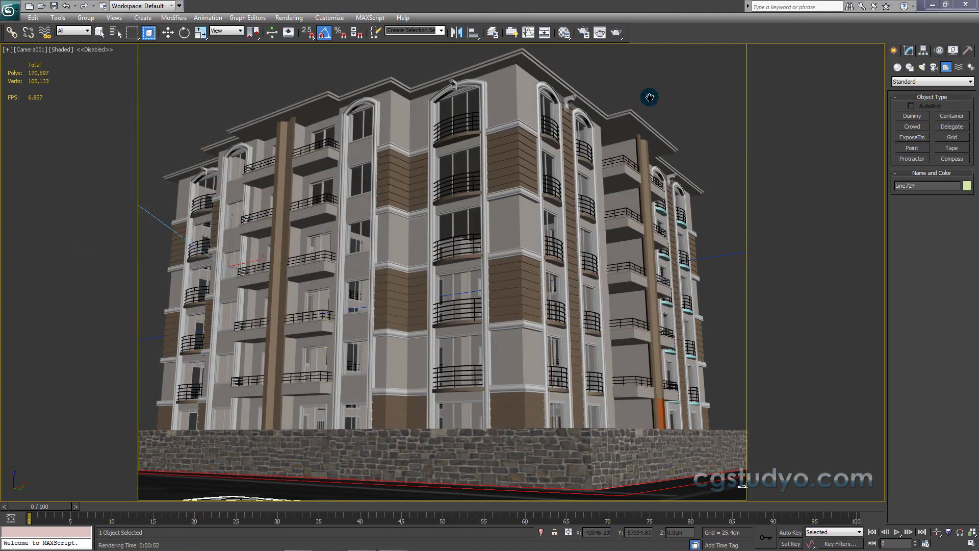
Switch to Perspective, adjust the zoom and activate the Move tool.
key("p")
scroll(447, 281, "up", 2)
scroll(428, 282, "up", 2)
scroll(408, 286, "up", 3)
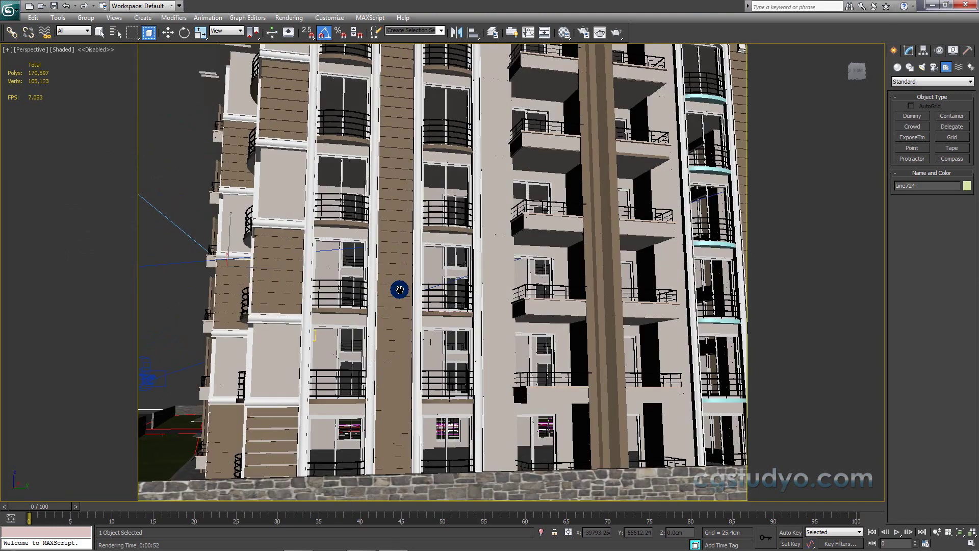
scroll(403, 290, "down", 2)
scroll(416, 284, "down", 3)
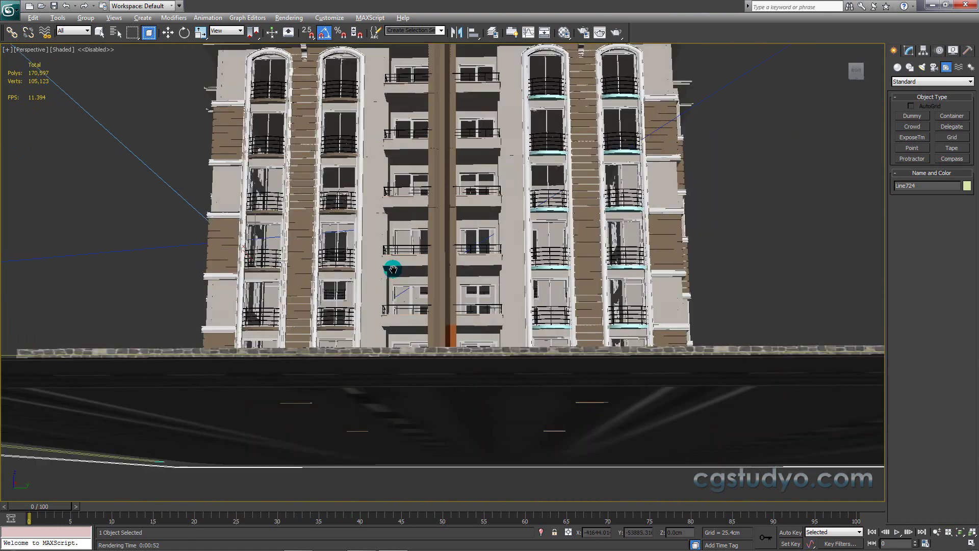
scroll(393, 270, "down", 2)
scroll(390, 278, "down", 1)
scroll(394, 281, "down", 2)
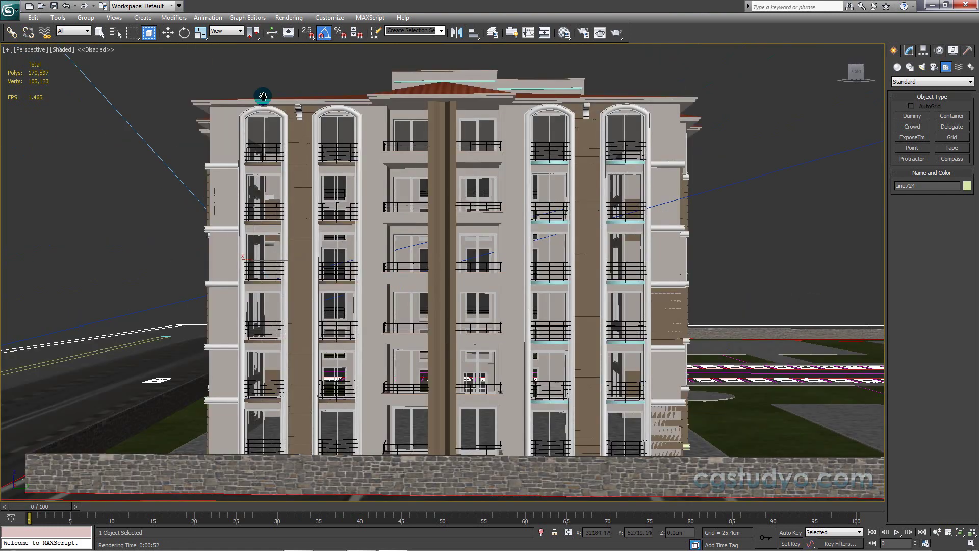
key("w")
middle_click_drag(558, 200, 527, 159)
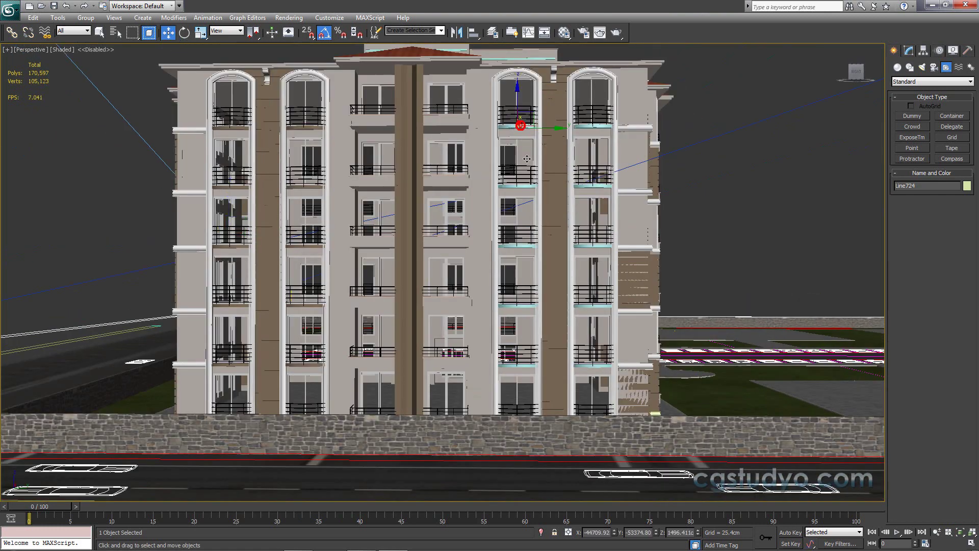
Ctrl-select the ten cyan balcony slabs on the front facade.
left_click(520, 186, "ctrl")
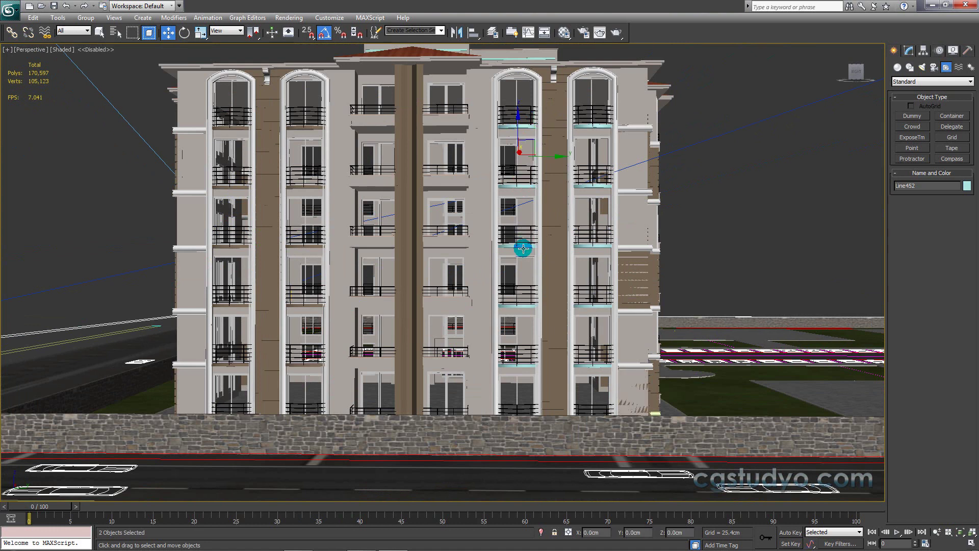
left_click(521, 245, "ctrl")
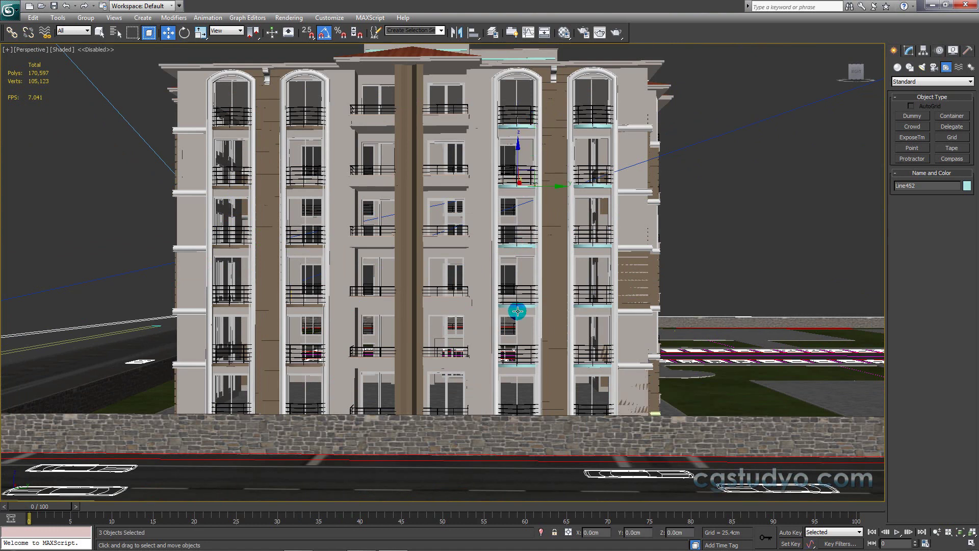
left_click(519, 365, "ctrl")
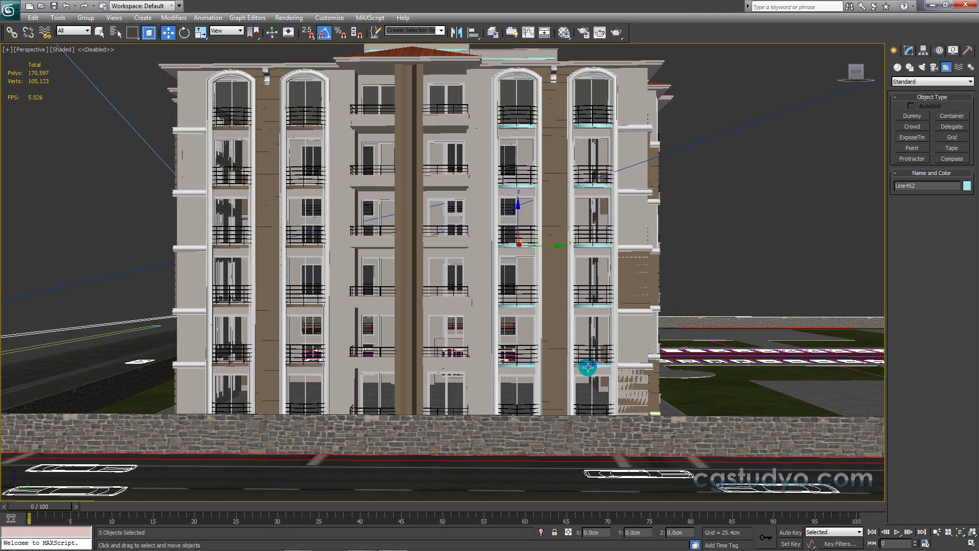
left_click(583, 304, "ctrl")
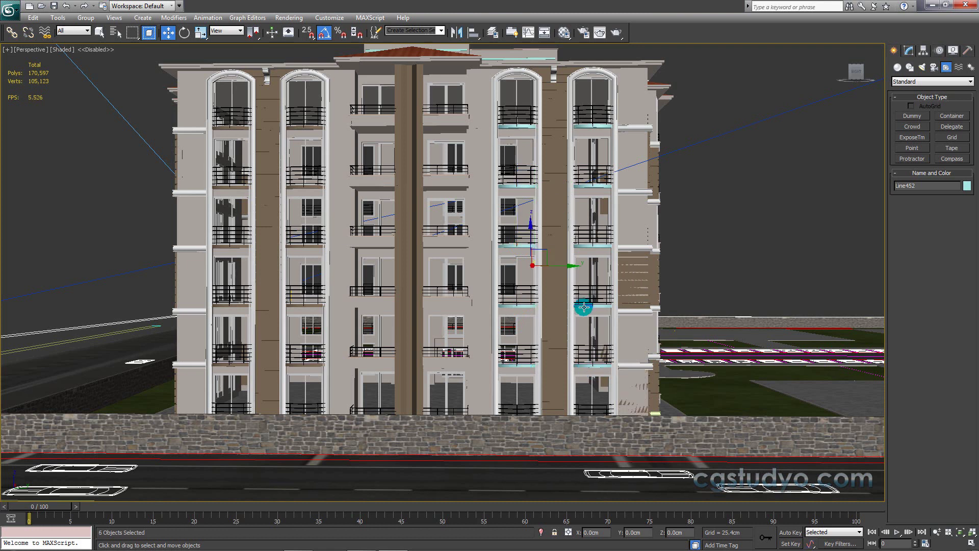
left_click(584, 247, "ctrl")
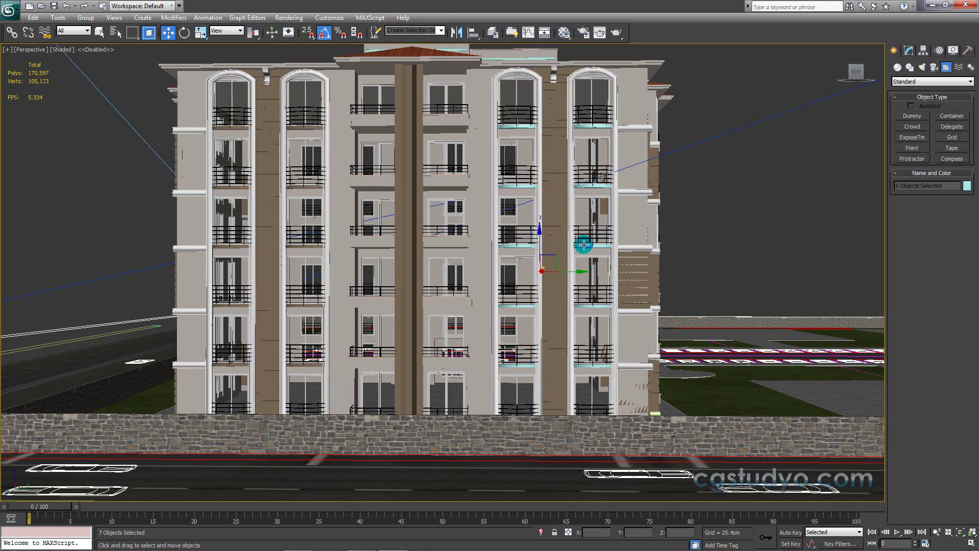
left_click(582, 183, "ctrl")
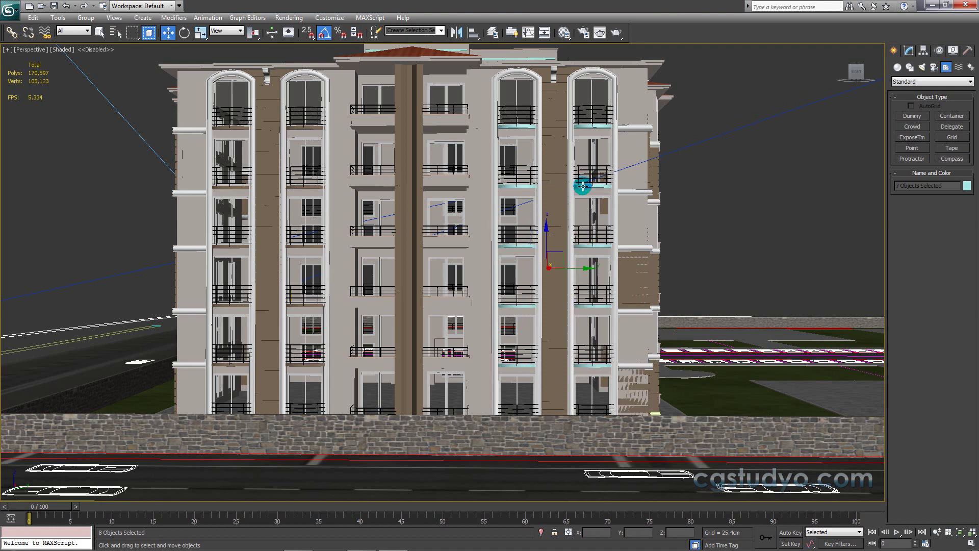
left_click(585, 124, "ctrl")
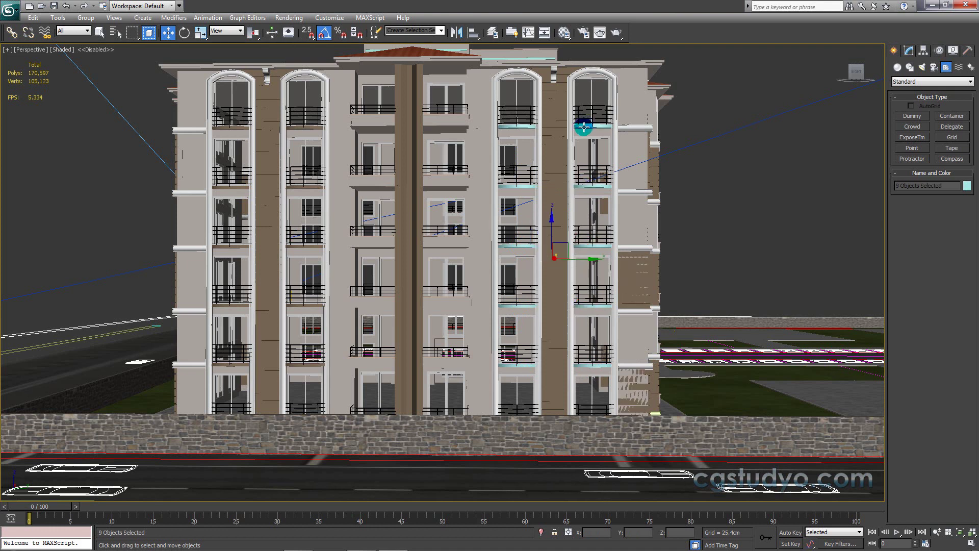
left_click(585, 127, "ctrl")
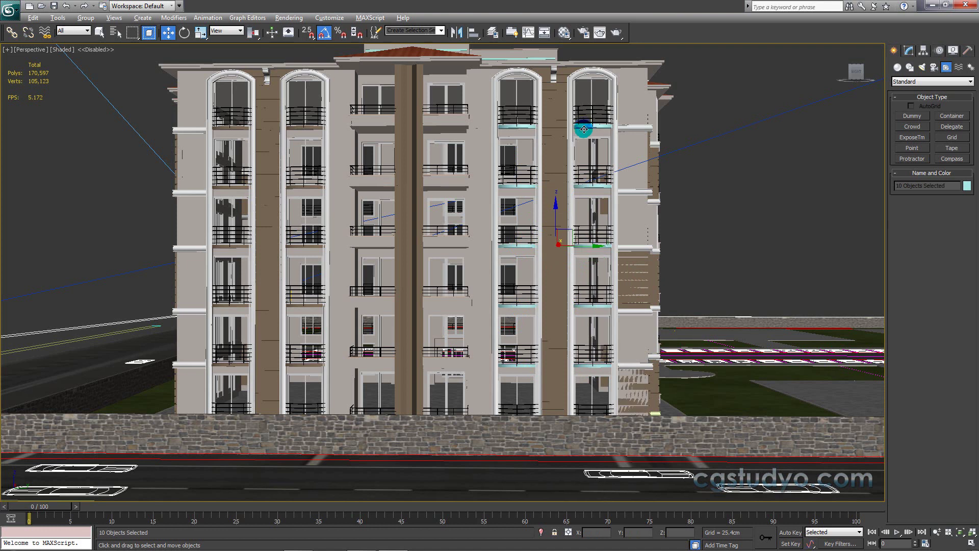
Isolate the balcony selection to verify it, restore the scene and open the Material Editor.
key("alt+q")
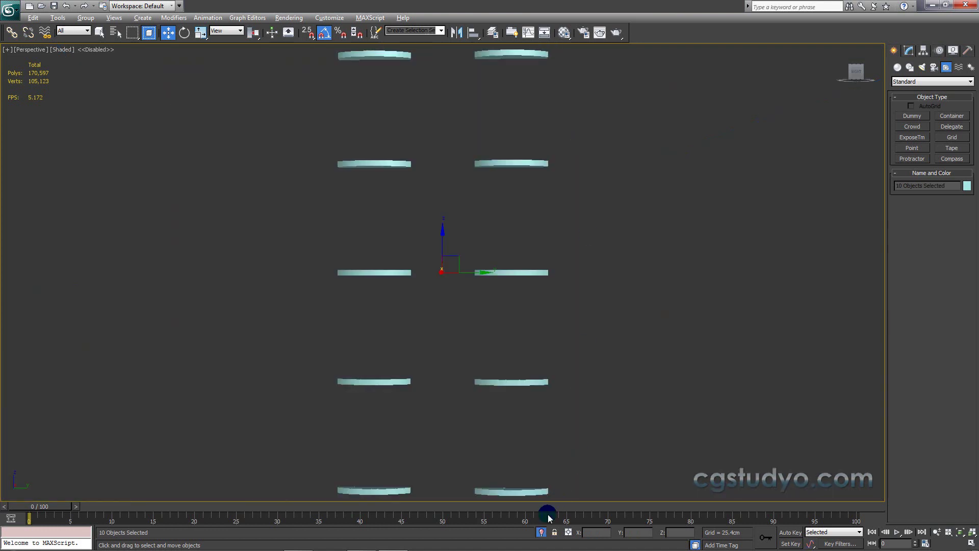
left_click(541, 532)
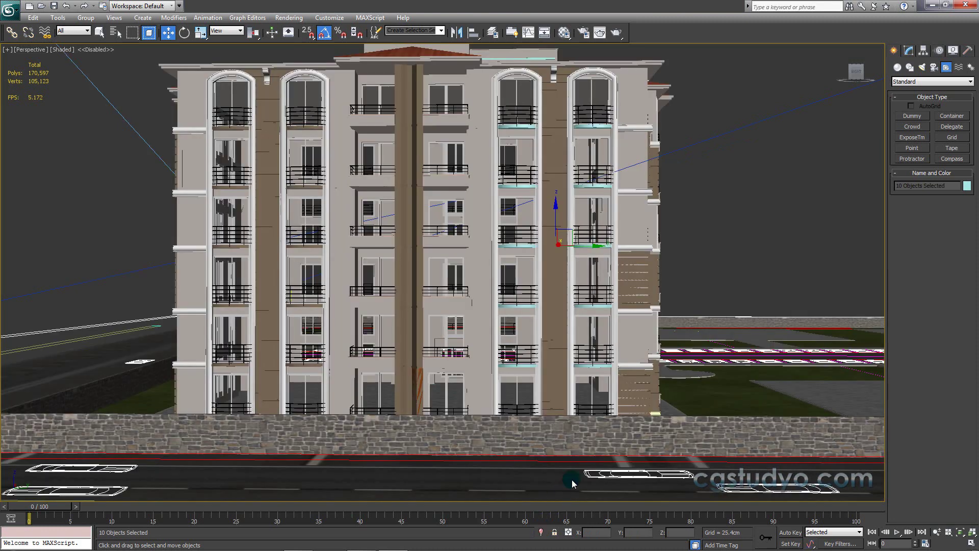
key("m")
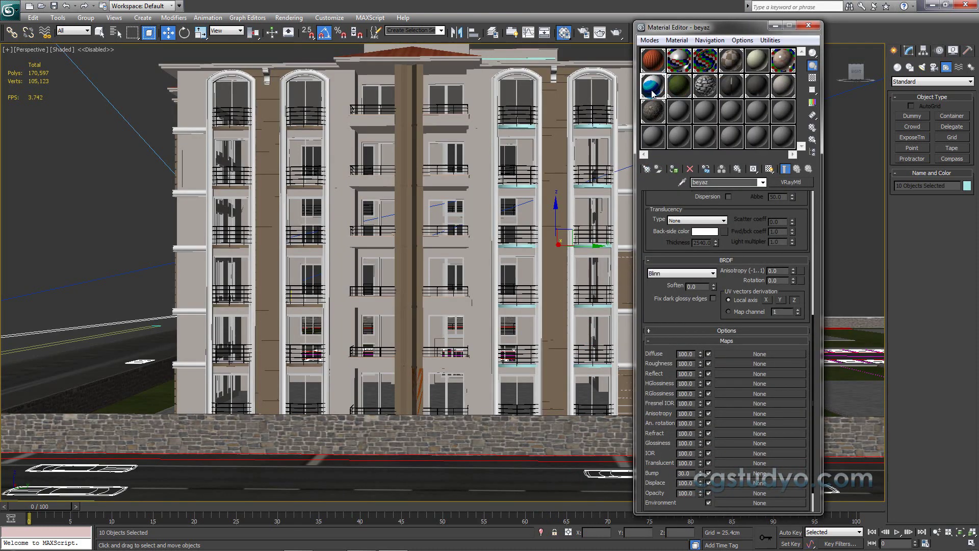
Assign the 04 - Default multi/sub-object material to the selected balcony pieces.
left_click(731, 70)
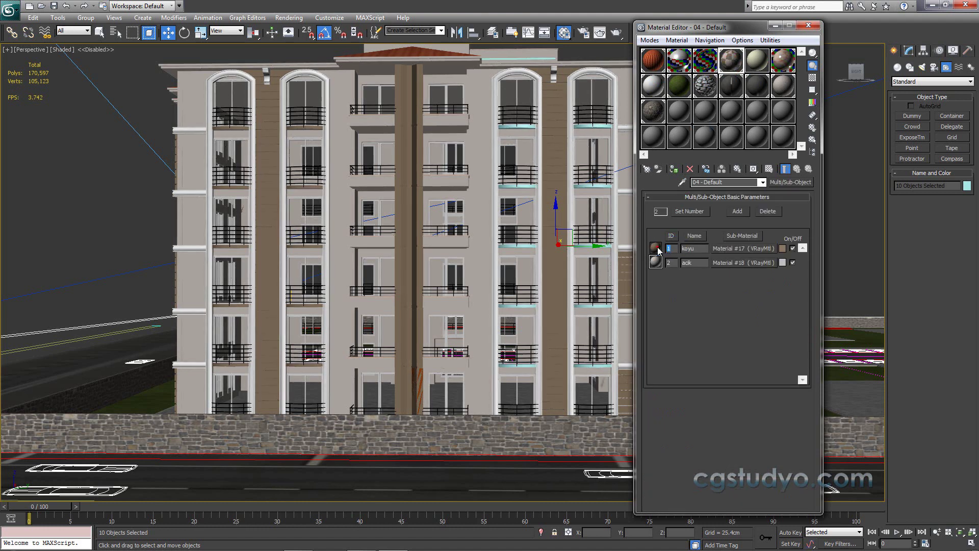
left_click(674, 169)
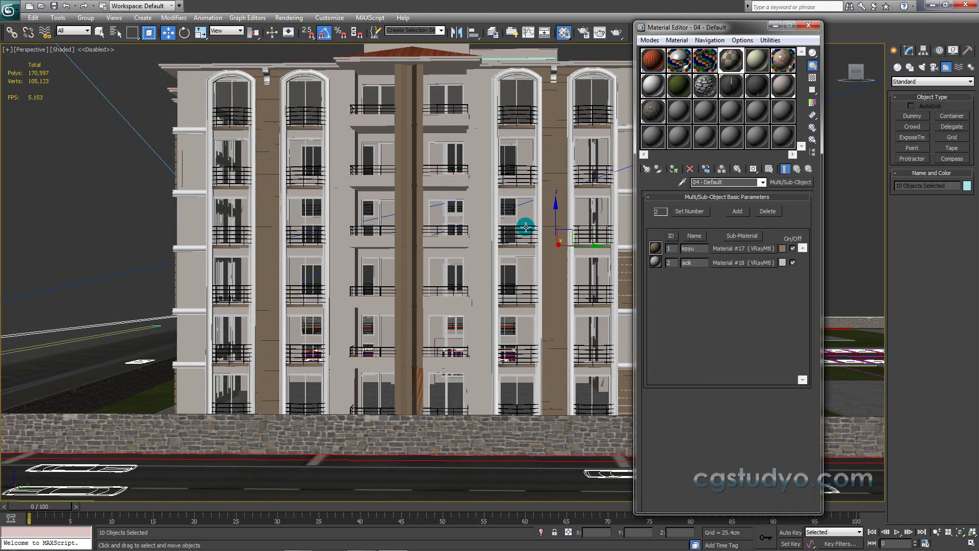
mouse_move(522, 227)
middle_mouse_down()
mouse_move(367, 250)
mouse_move(310, 236)
middle_mouse_up()
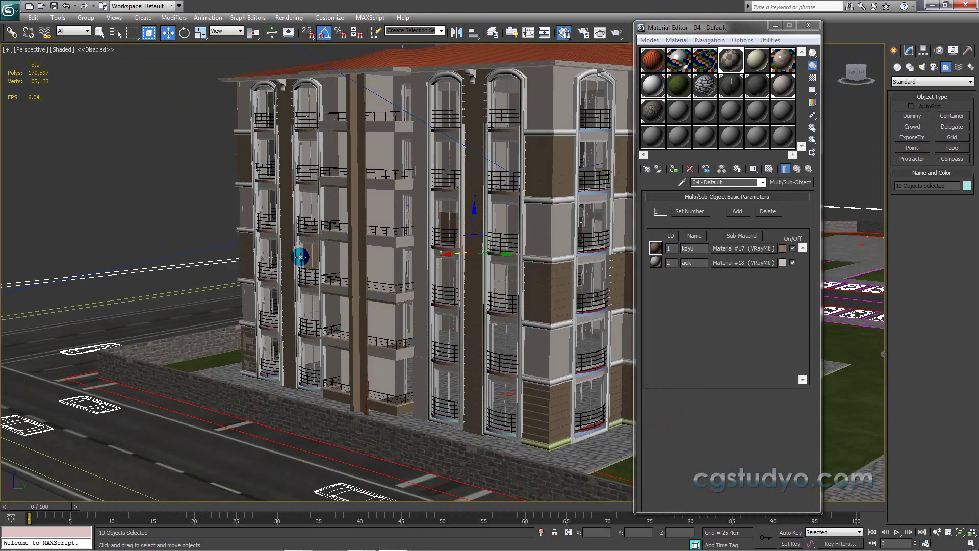
Select four lower balcony railing pieces and assign them the 04 - Default material.
scroll(313, 225, "up", 3)
scroll(520, 388, "up", 3)
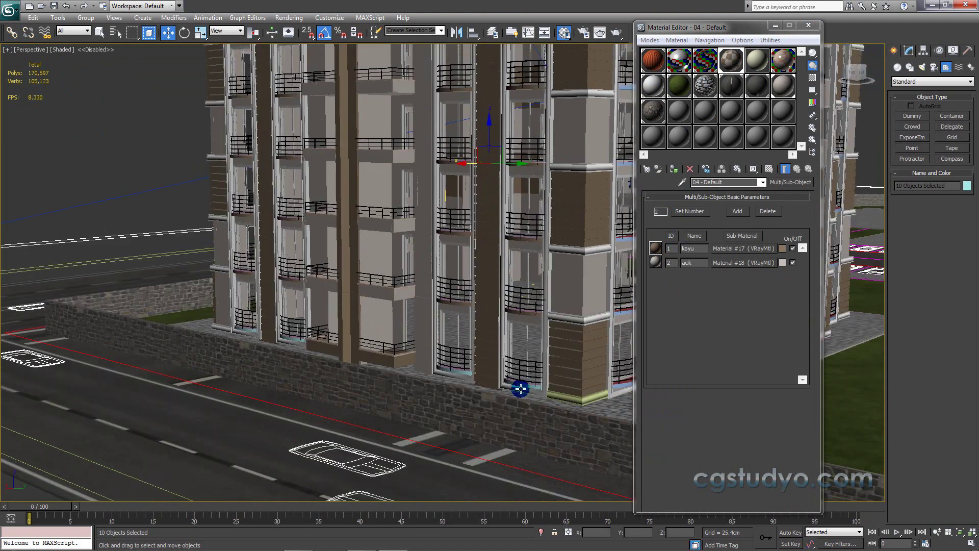
left_click(524, 384)
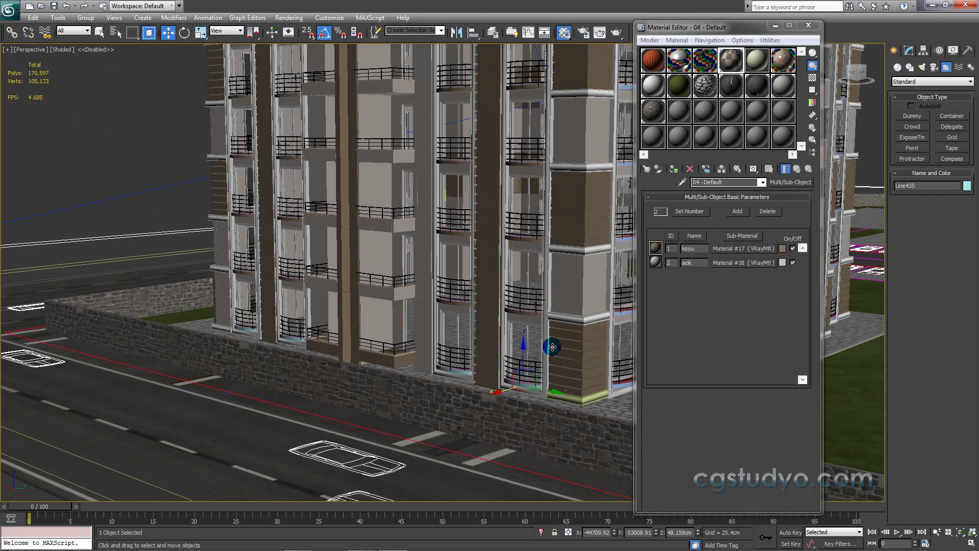
left_click(526, 389)
left_click(525, 386)
left_click(457, 373)
left_click(299, 354, "ctrl")
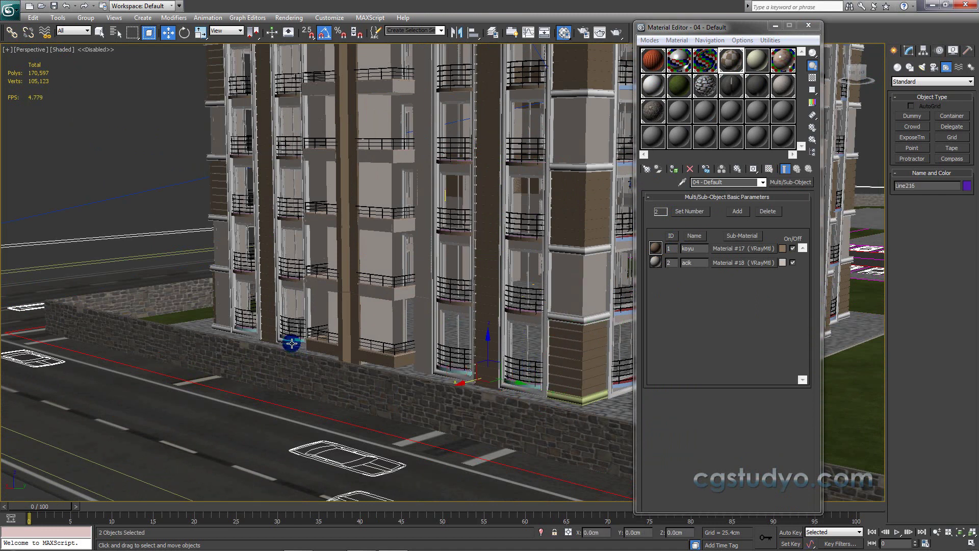
left_click(254, 331, "ctrl")
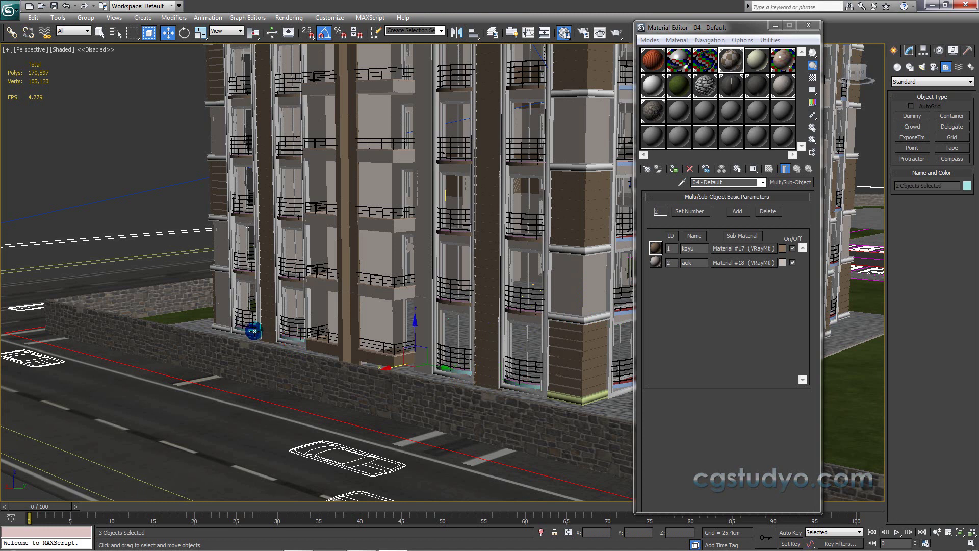
left_click(249, 329, "ctrl")
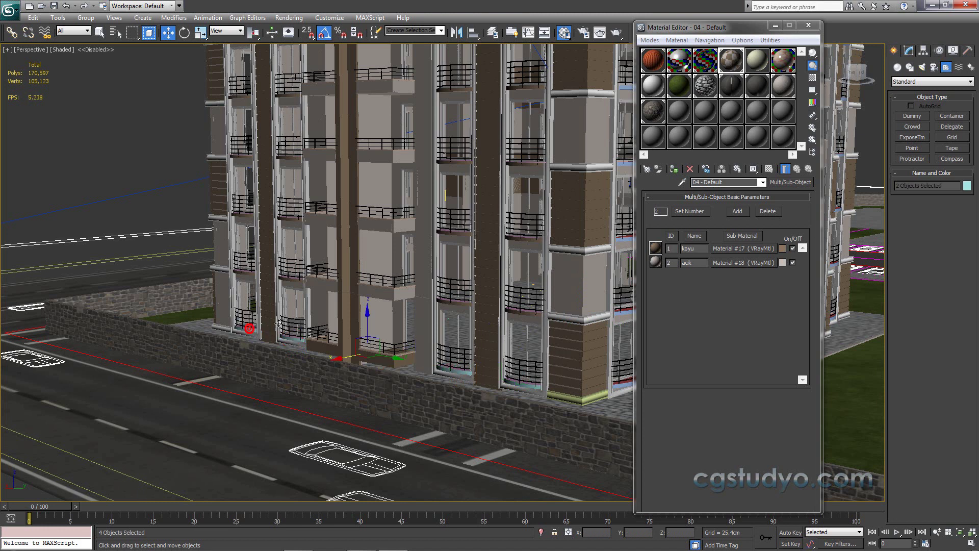
left_click(672, 171)
Select the six stacked corner-column balconies and assign them the 04 - Default material.
scroll(490, 267, "up", 5)
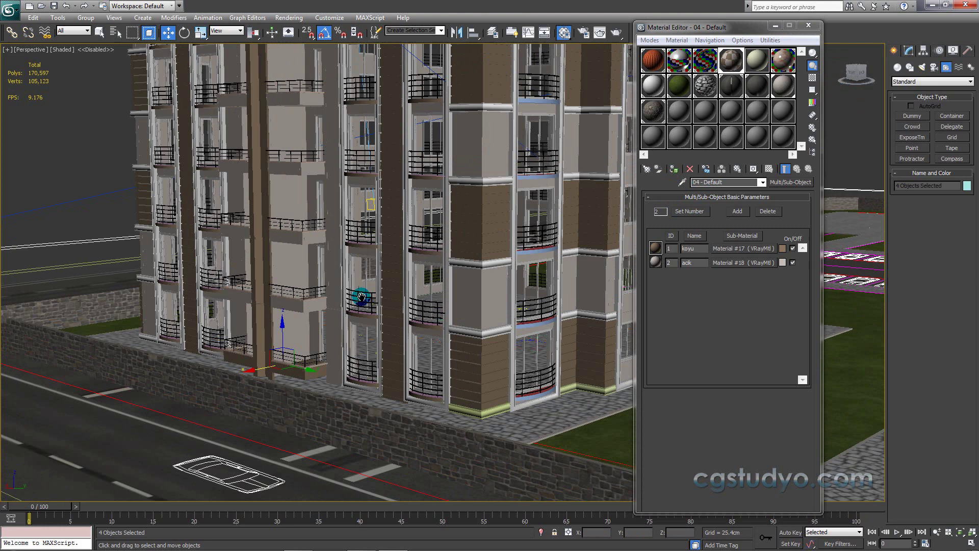
middle_click_drag(490, 267, 312, 319)
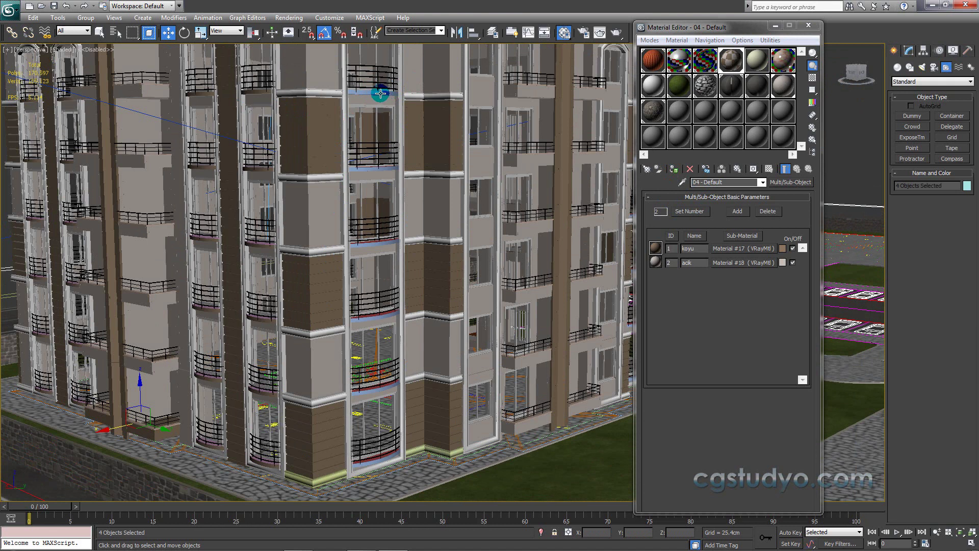
left_click(373, 166)
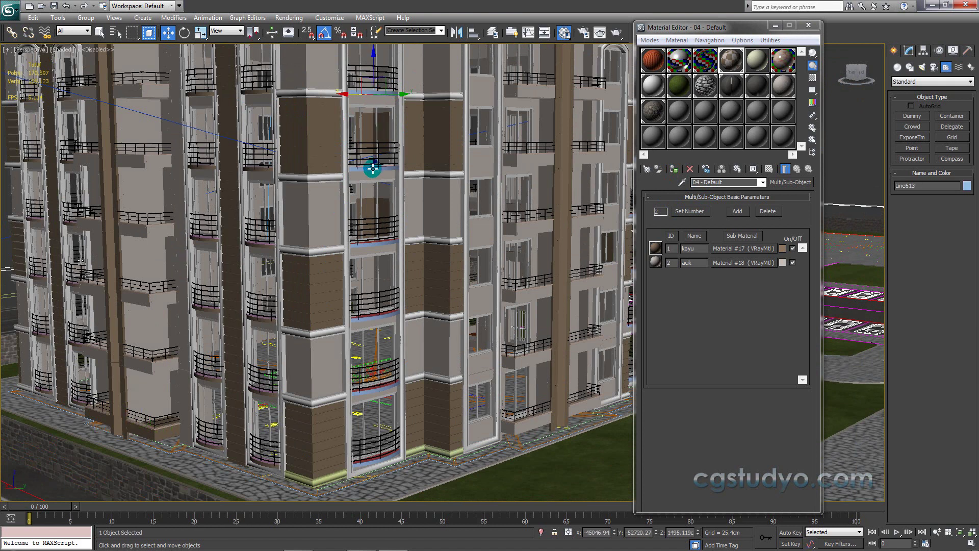
left_click(371, 241, "ctrl")
left_click(370, 245, "ctrl")
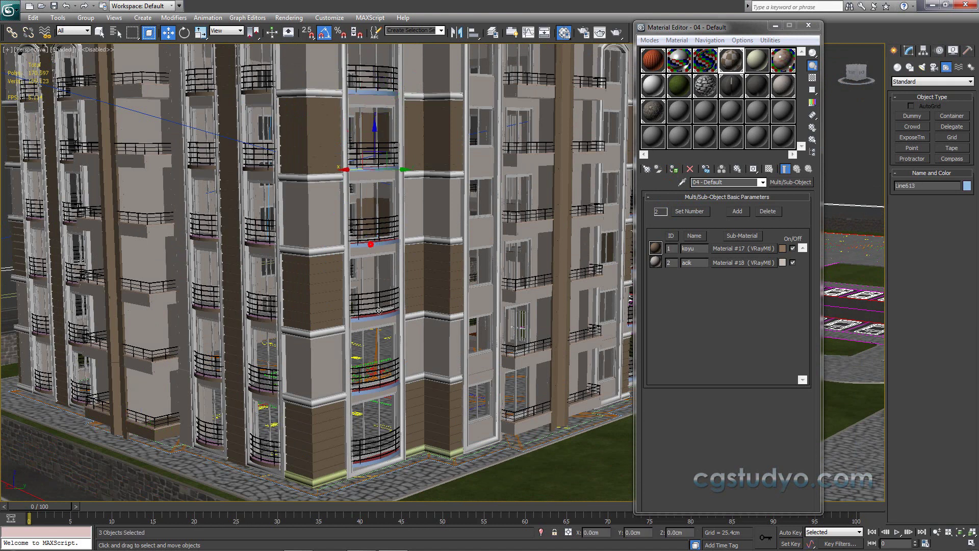
left_click(373, 318, "ctrl")
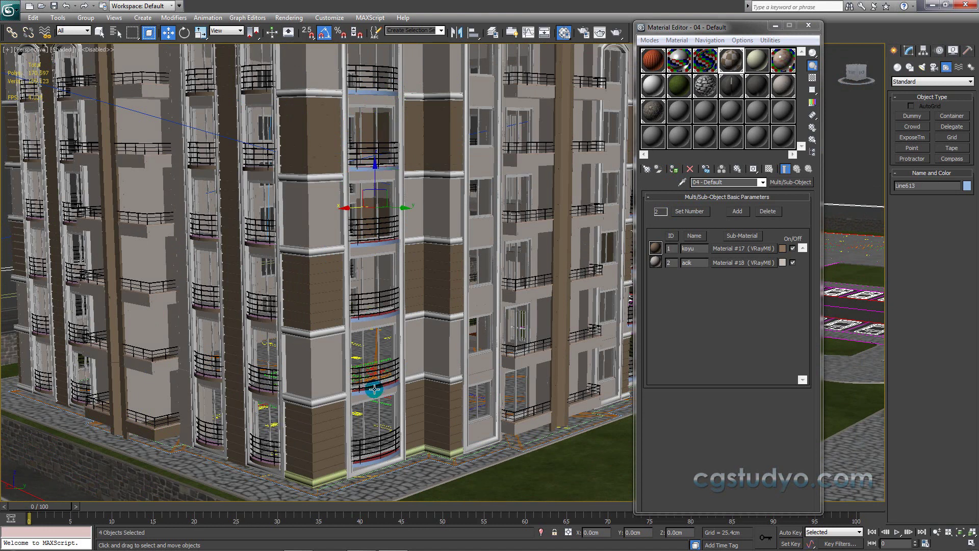
left_click(373, 464, "ctrl")
left_click(412, 416, "ctrl")
left_click(674, 169)
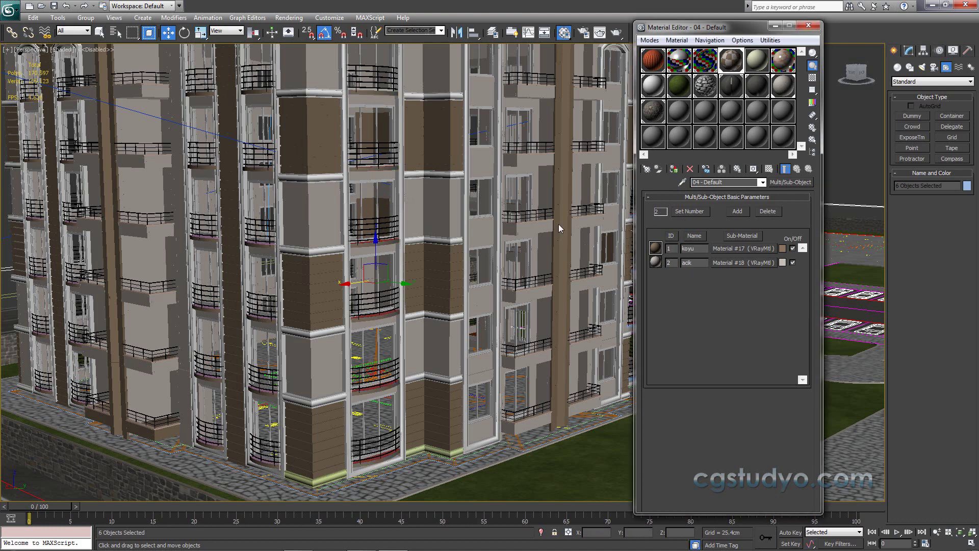
mouse_move(501, 243)
middle_mouse_down("alt")
mouse_move(459, 236)
mouse_move(317, 273)
mouse_move(317, 284)
mouse_move(254, 293)
mouse_move(322, 306)
mouse_move(246, 275)
middle_mouse_up("alt")
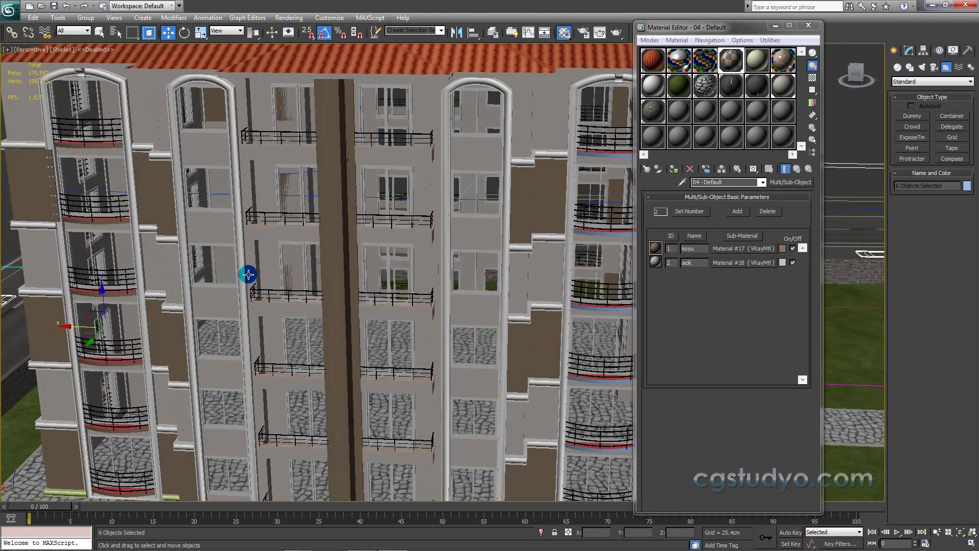
Select the six right-side balconies and assign them the koyu/acik 04 - Default material.
middle_click_drag(174, 263, 84, 241)
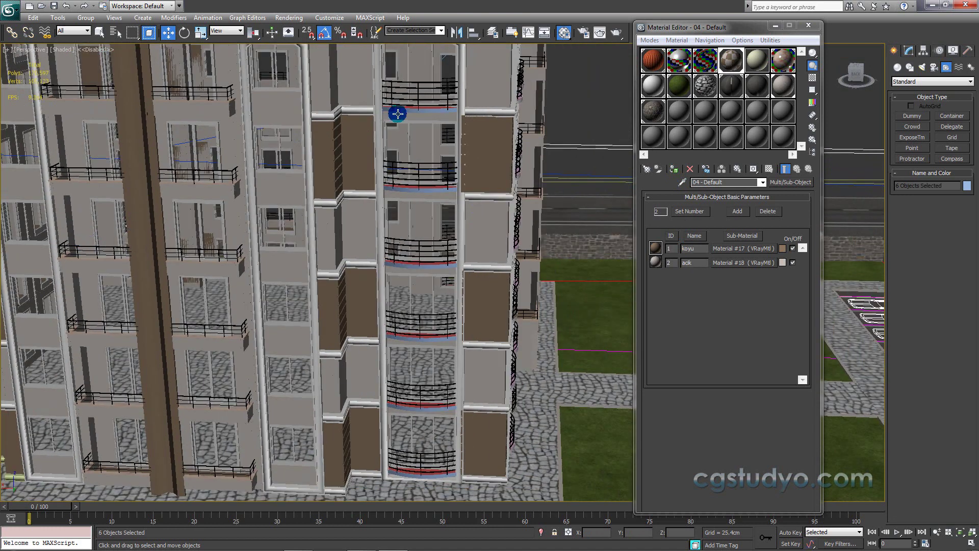
left_click(403, 111)
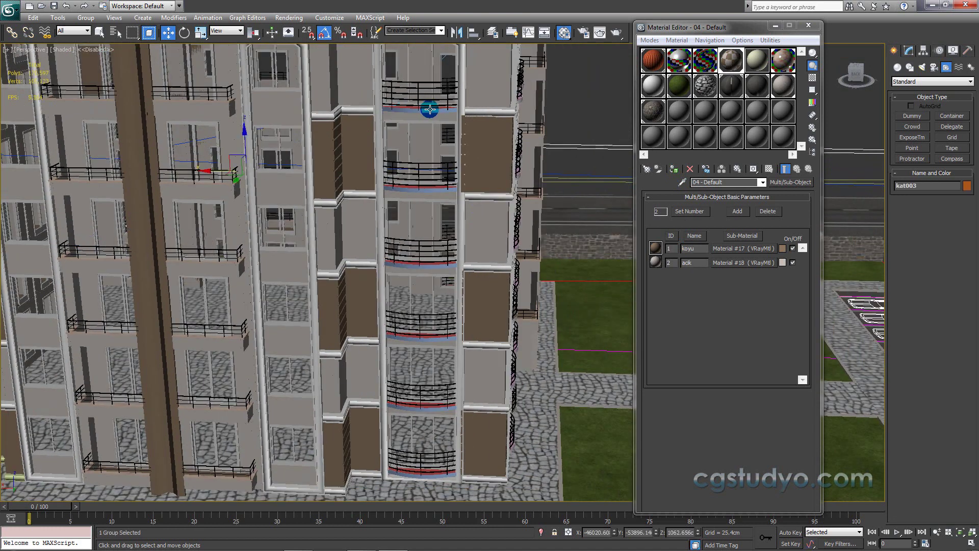
left_click(429, 111)
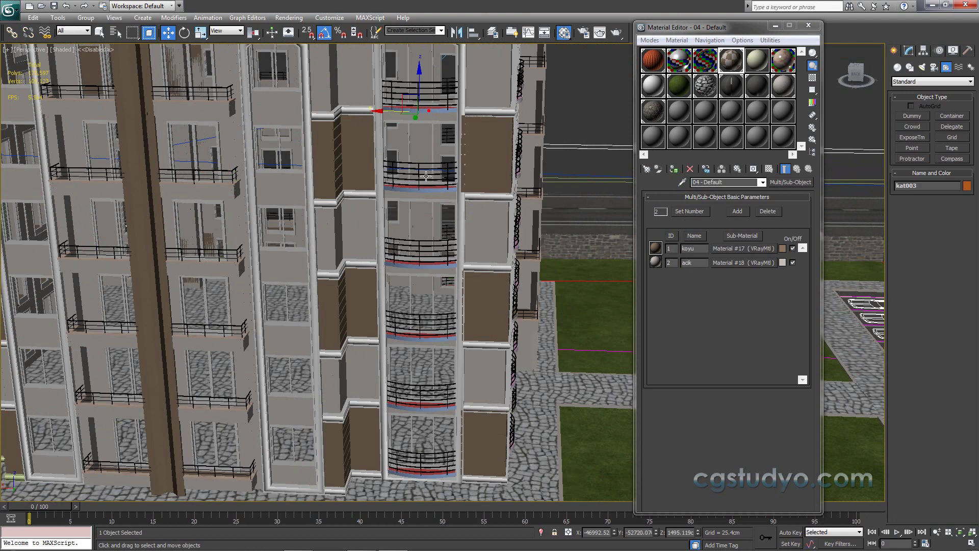
left_click(424, 190, "ctrl")
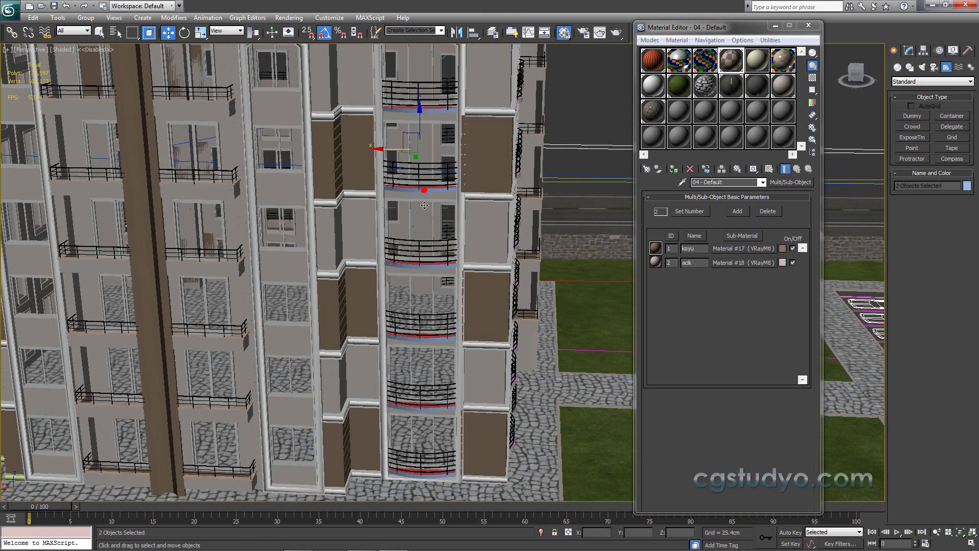
left_click(423, 266, "ctrl")
left_click(421, 339, "ctrl")
left_click(427, 408, "ctrl")
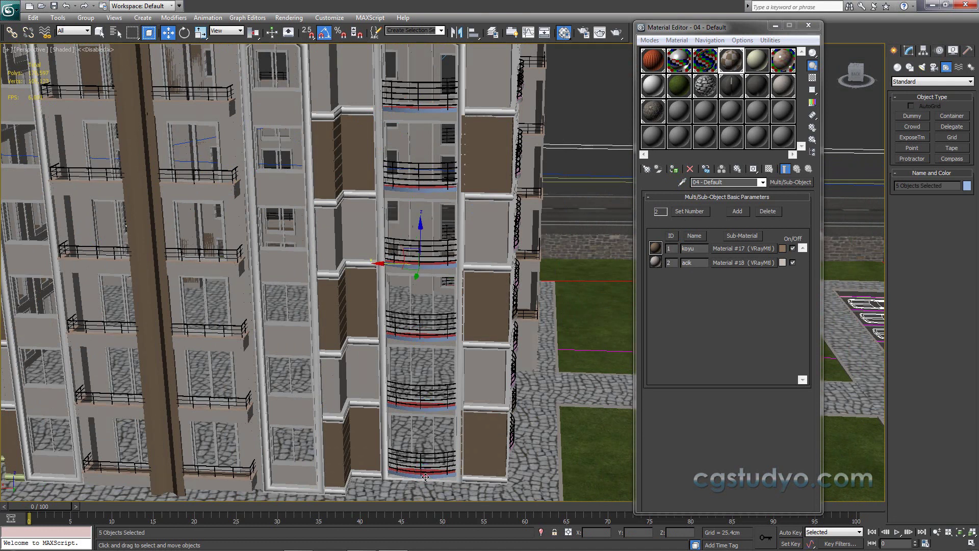
left_click(425, 476, "ctrl")
left_click(670, 170)
Reframe to the front facade and select two lower-left balconies.
mouse_move(422, 273)
middle_mouse_down()
mouse_move(350, 300)
mouse_move(291, 306)
middle_mouse_up()
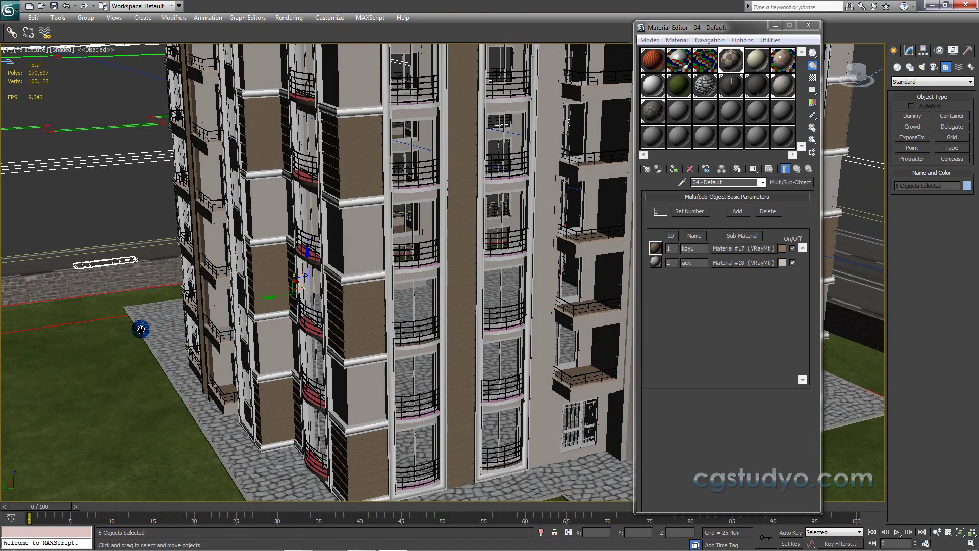
mouse_move(140, 327)
middle_mouse_down()
mouse_move(127, 324)
mouse_move(140, 327)
middle_mouse_up()
scroll(302, 463, "down", 3)
mouse_move(317, 450)
middle_mouse_down("alt")
mouse_move(284, 429)
mouse_move(284, 315)
middle_mouse_up("alt")
scroll(277, 420, "up", 2)
left_click(235, 431)
left_click(323, 432, "ctrl")
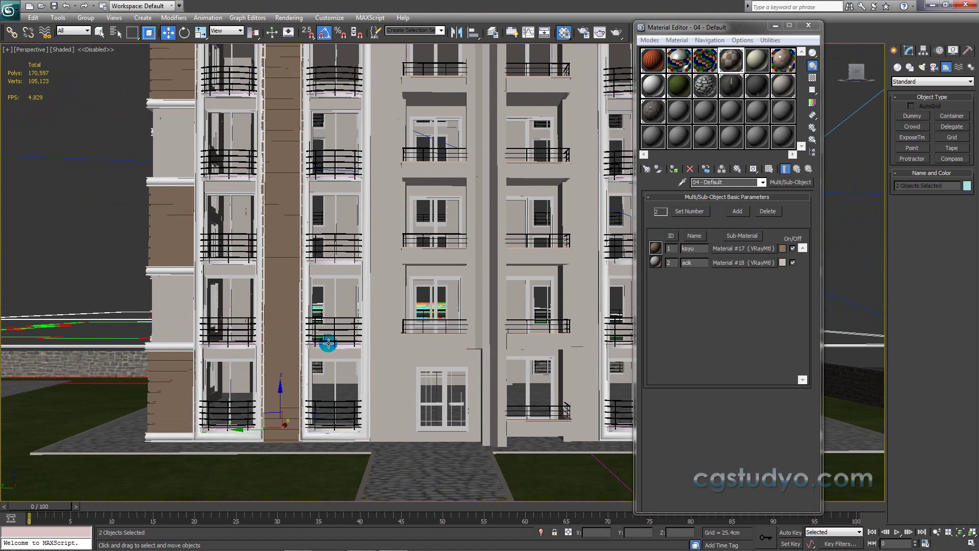
Zoom in on the front facade and select the first balcony slabs.
key("F3")
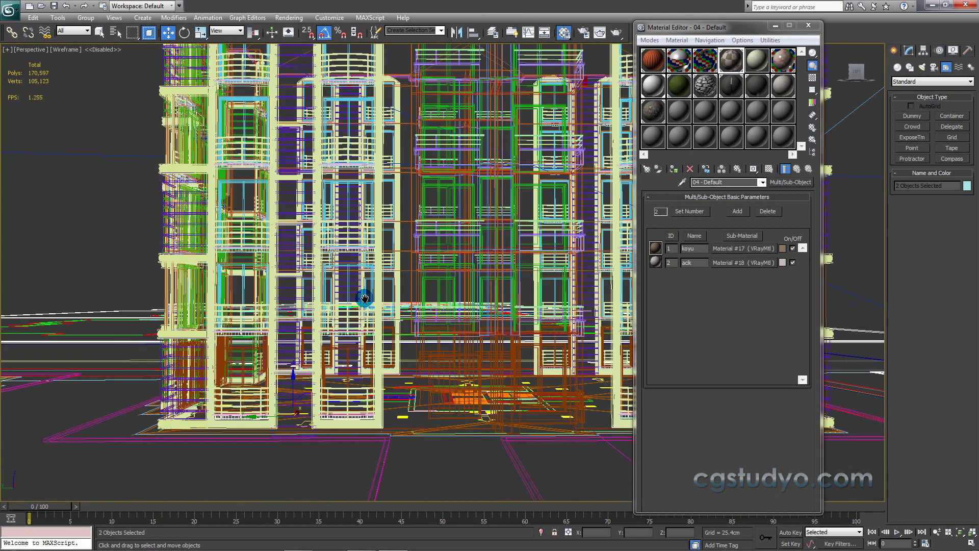
scroll(361, 301, "up", 3)
scroll(393, 291, "up", 3)
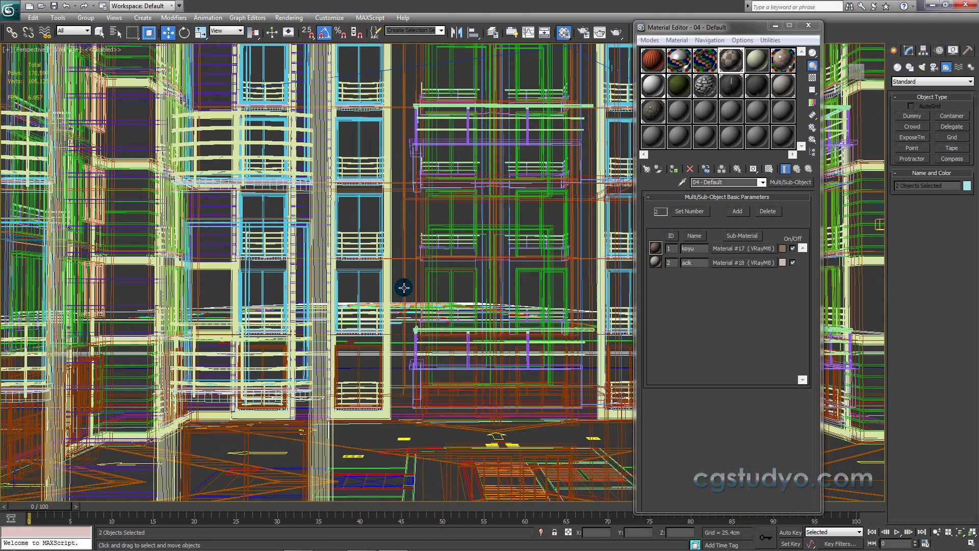
key("F3")
middle_click_drag(395, 296, 437, 282, "alt")
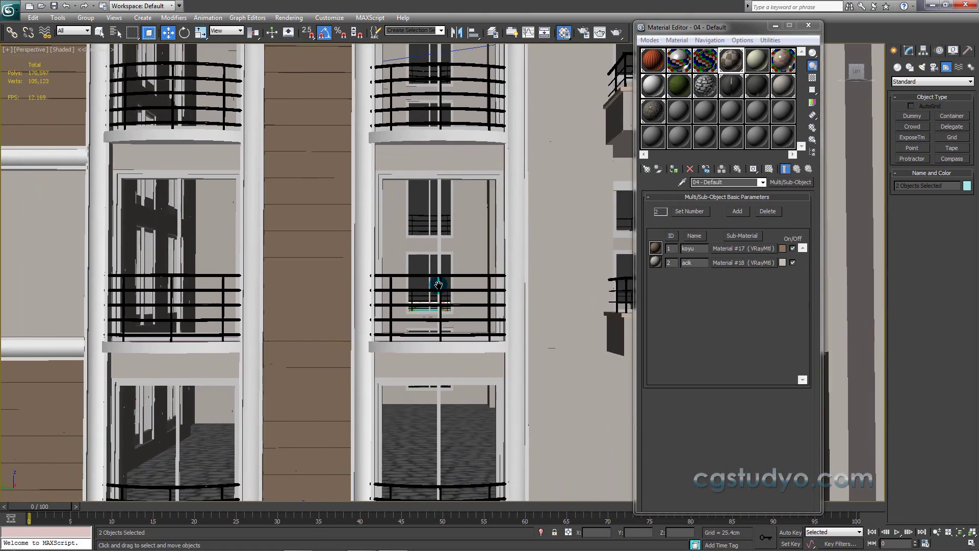
left_click(202, 350, "ctrl")
left_click(188, 148, "ctrl")
left_click(184, 136, "ctrl")
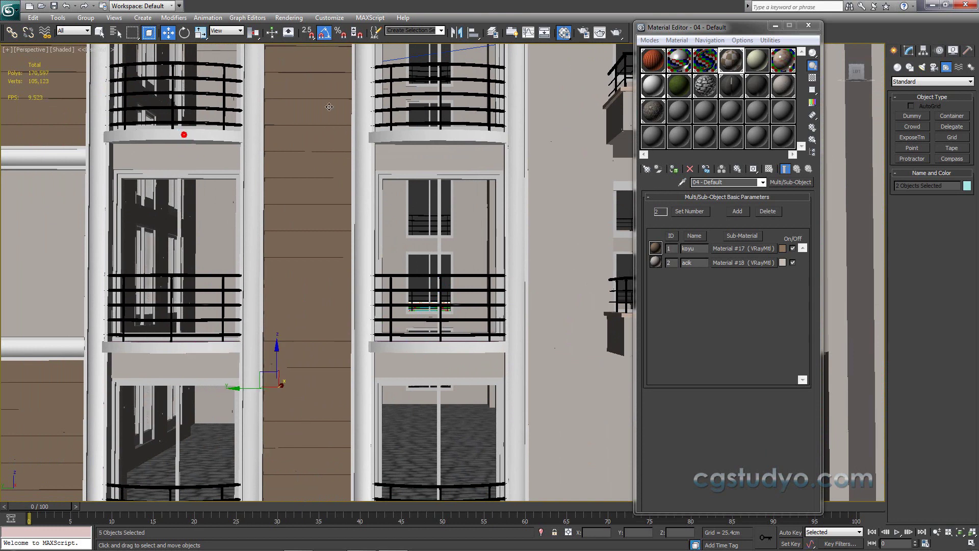
Apply the koyu/acik balcony material to the upper and lower front slabs.
left_click(408, 137, "ctrl")
middle_click_drag(408, 219, 431, 284, "alt")
left_click(241, 157, "ctrl")
left_click(674, 169)
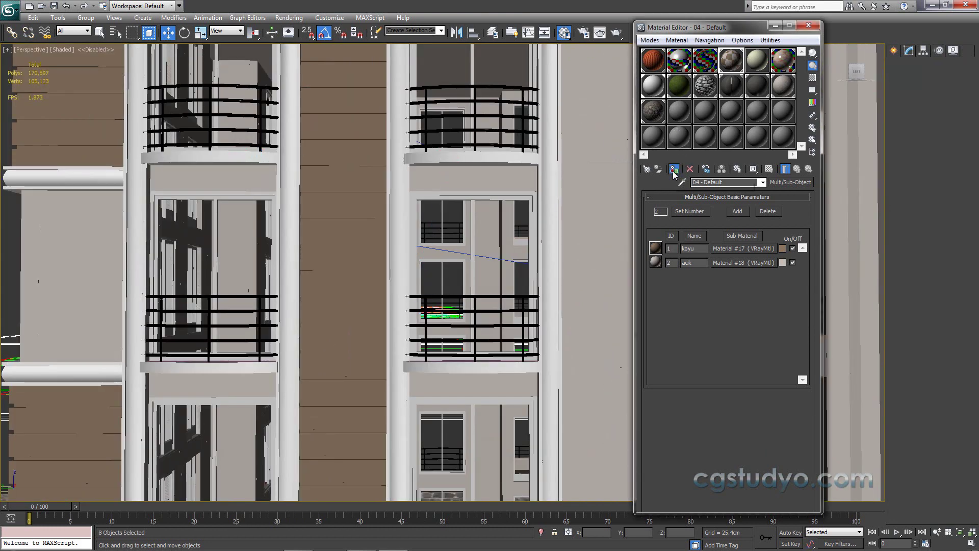
left_click(416, 373, "ctrl")
left_click(246, 369, "ctrl")
left_click(673, 168)
Give the upper arched storey's balcony slabs the koyu/acik material too.
mouse_move(449, 255)
middle_mouse_down()
mouse_move(405, 338)
mouse_move(388, 405)
middle_mouse_up()
left_click(395, 320, "ctrl")
left_click(157, 323, "ctrl")
left_click(673, 169)
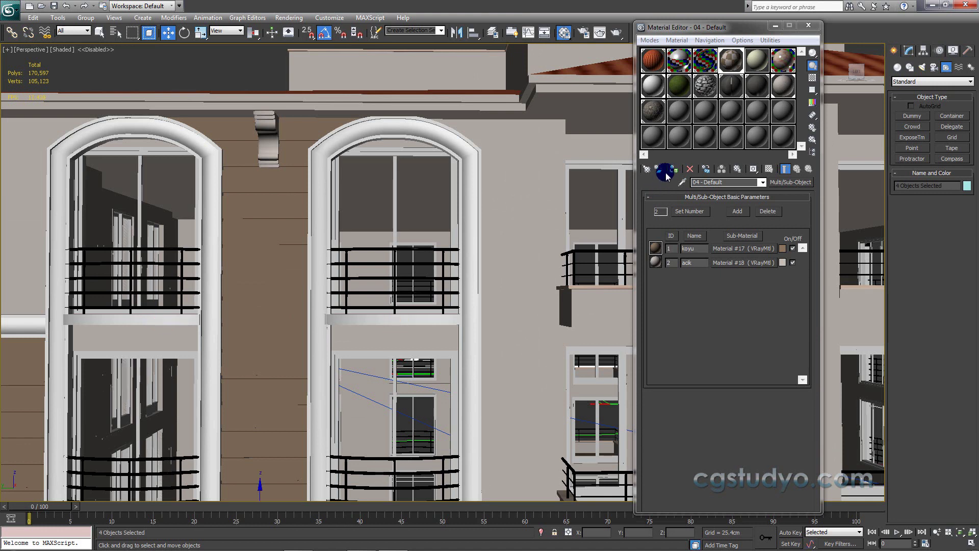
middle_click_drag(380, 329, 366, 305)
scroll(362, 285, "down", 4)
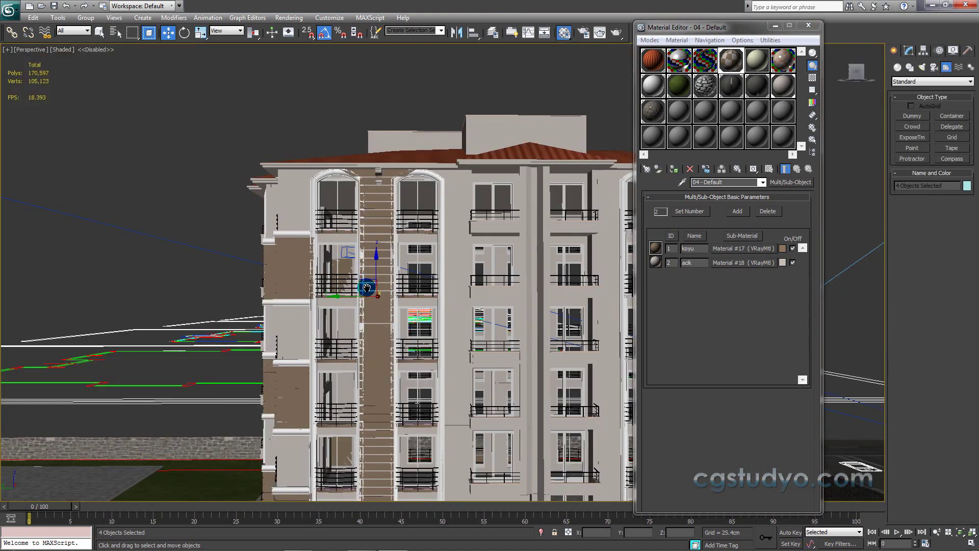
Orbit and zoom to an angled view of the building facade.
scroll(301, 237, "up", 1)
scroll(306, 257, "down", 1)
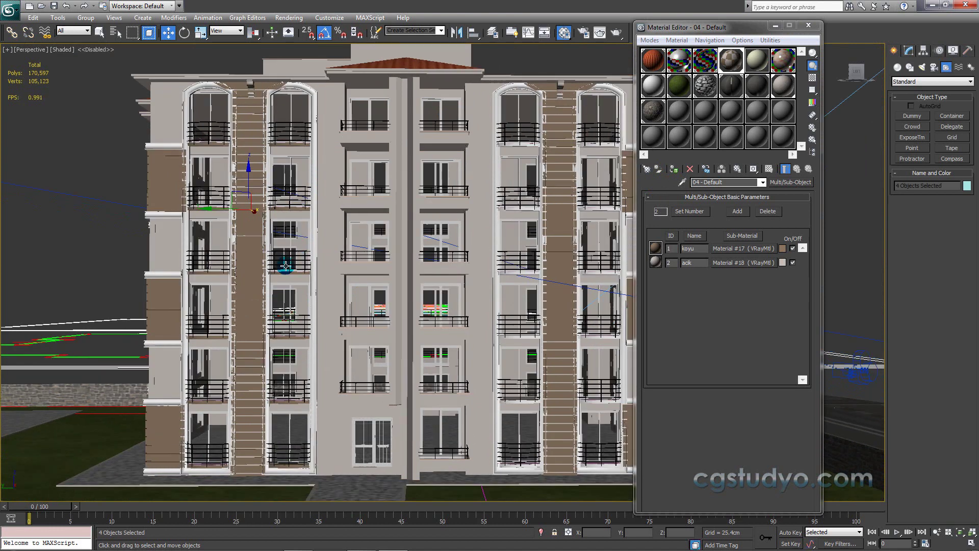
middle_click_drag(280, 267, 280, 274, "alt")
mouse_move(153, 274)
middle_mouse_down("alt")
mouse_move(208, 263)
mouse_move(115, 234)
mouse_move(37, 236)
mouse_move(83, 258)
middle_mouse_up("alt")
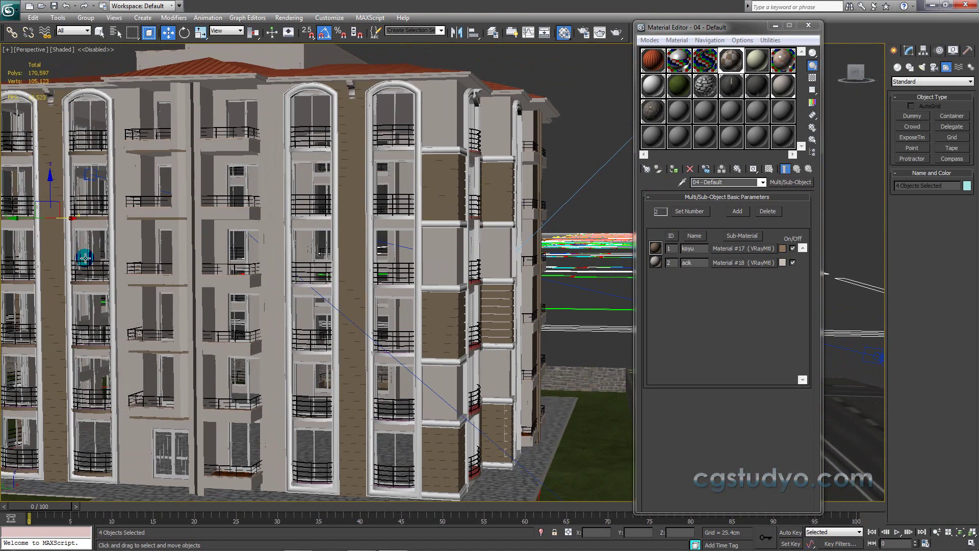
scroll(253, 289, "up", 3)
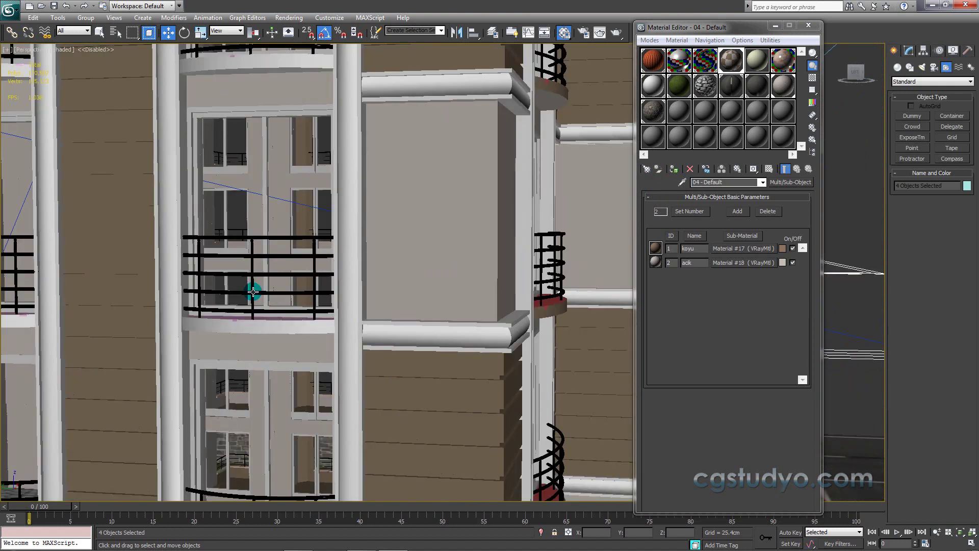
scroll(274, 306, "up", 3)
scroll(278, 298, "up", 2)
scroll(278, 297, "down", 5)
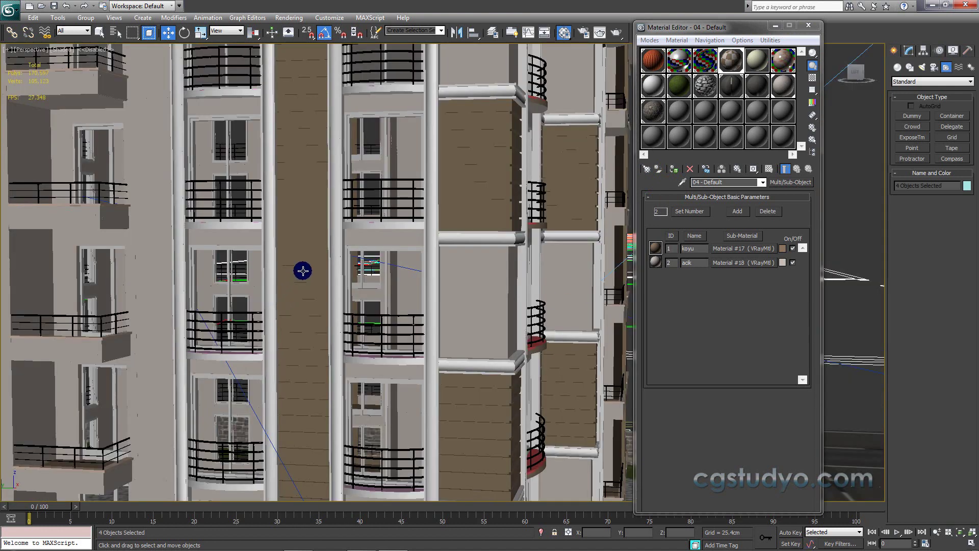
middle_click_drag(304, 271, 308, 286, "alt")
scroll(311, 298, "up", 4)
scroll(315, 315, "down", 3)
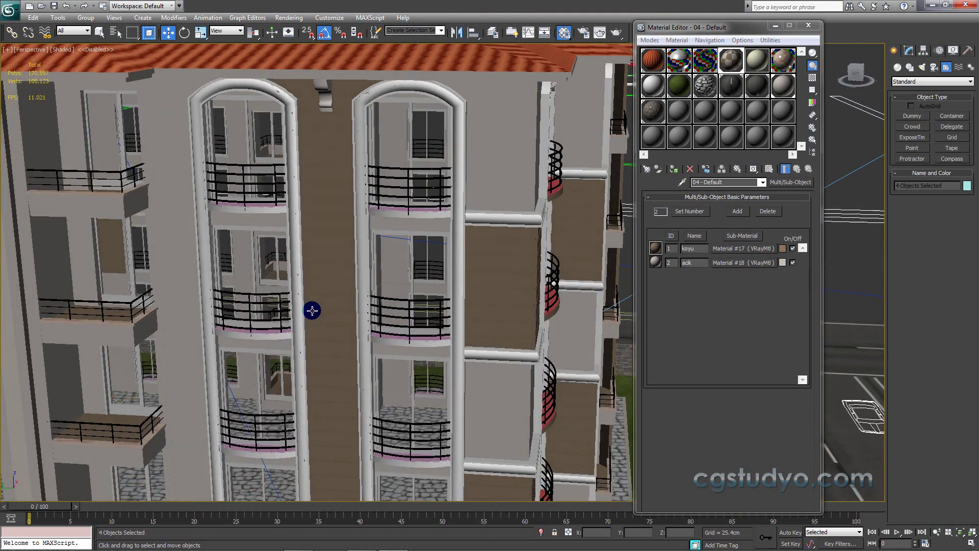
scroll(313, 310, "up", 3)
Select the balconies between the arched columns across the upper and lower floors.
left_click(386, 205)
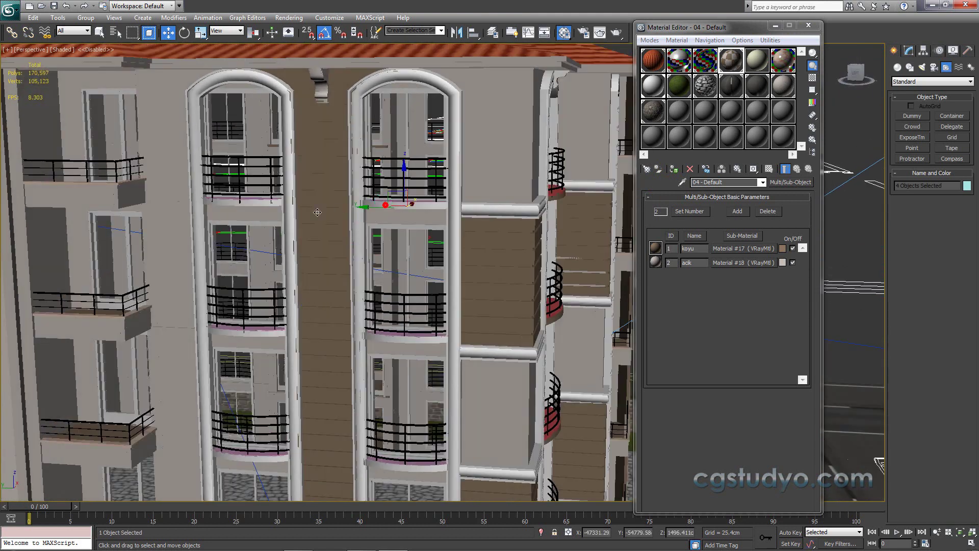
left_click(255, 202, "ctrl")
left_click(255, 330, "ctrl")
left_click(380, 340, "ctrl")
middle_click_drag(368, 361, 373, 278)
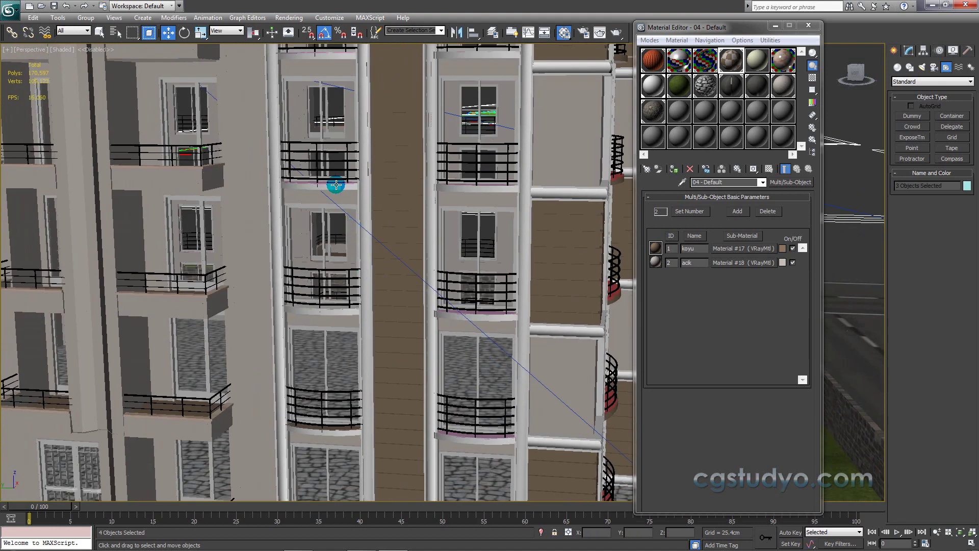
left_click(470, 189, "ctrl")
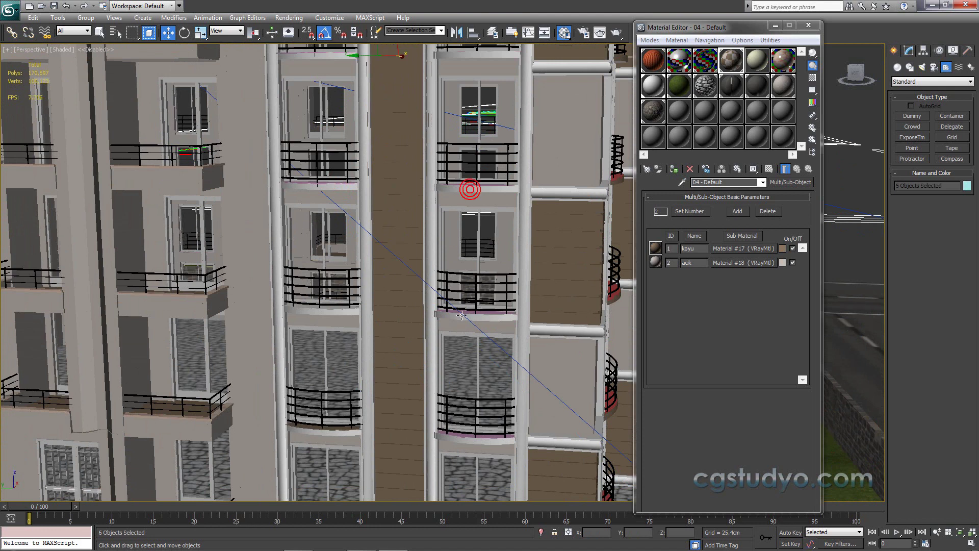
left_click(339, 313, "ctrl")
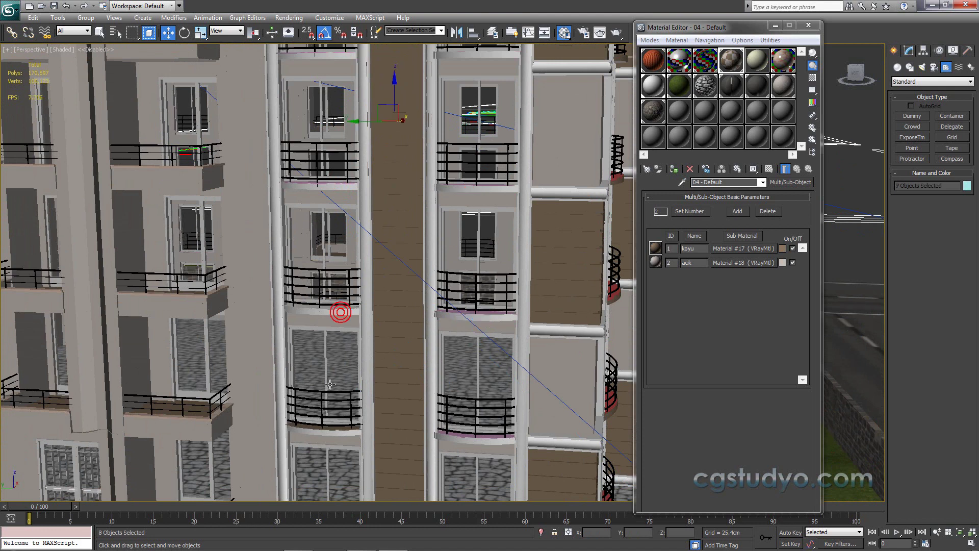
left_click(335, 433, "ctrl")
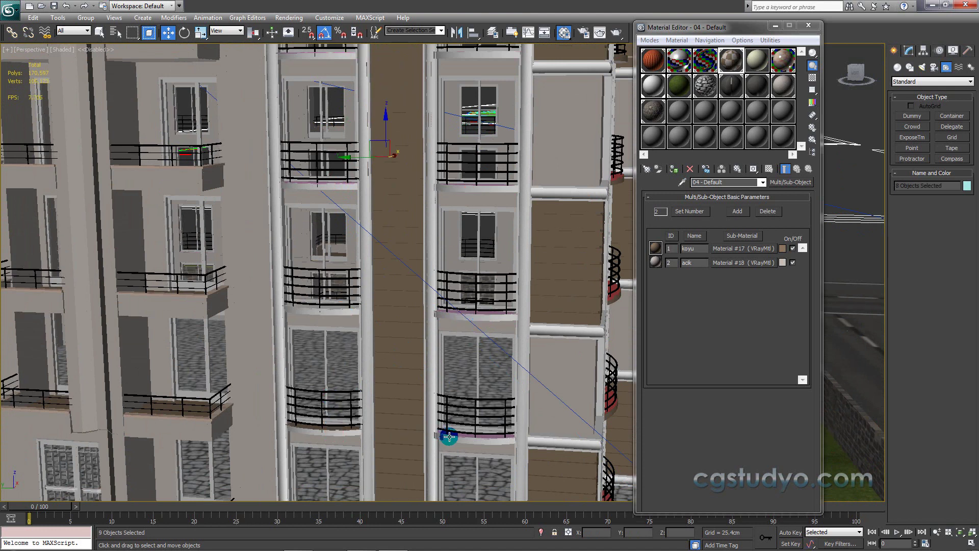
left_click(450, 439, "ctrl")
middle_click_drag(449, 433, 454, 299)
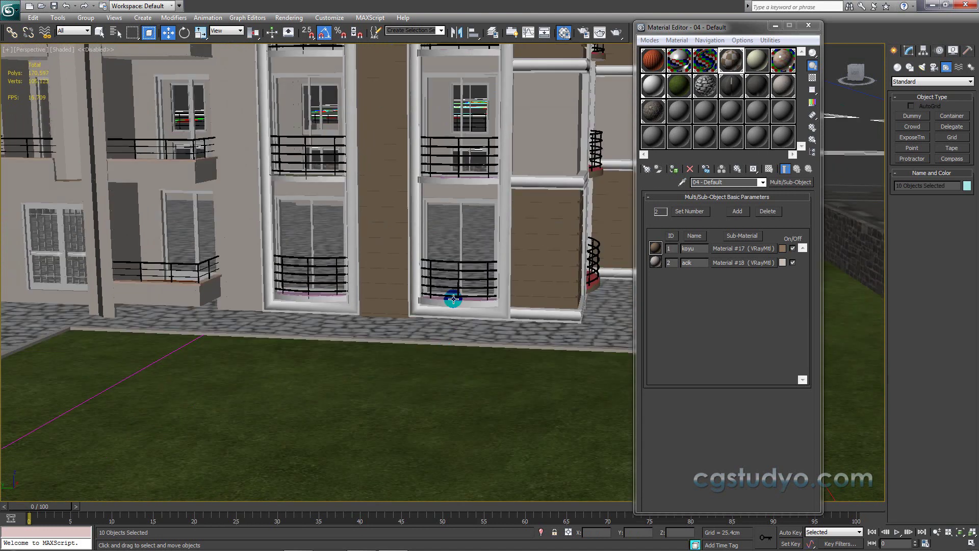
left_click(323, 301, "ctrl")
Pan to the curved-balcony section, pick the kat005 floor group, then clear the selection.
mouse_move(509, 233)
middle_mouse_down()
mouse_move(450, 418)
mouse_move(444, 328)
mouse_move(407, 327)
middle_mouse_up()
scroll(407, 326, "down", 3)
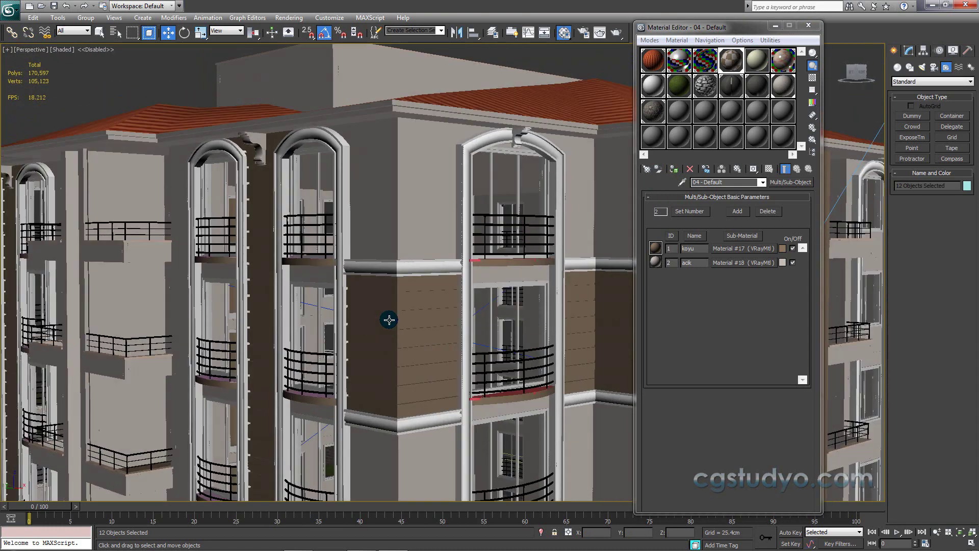
scroll(422, 218, "up", 3)
middle_click_drag(422, 219, 291, 203)
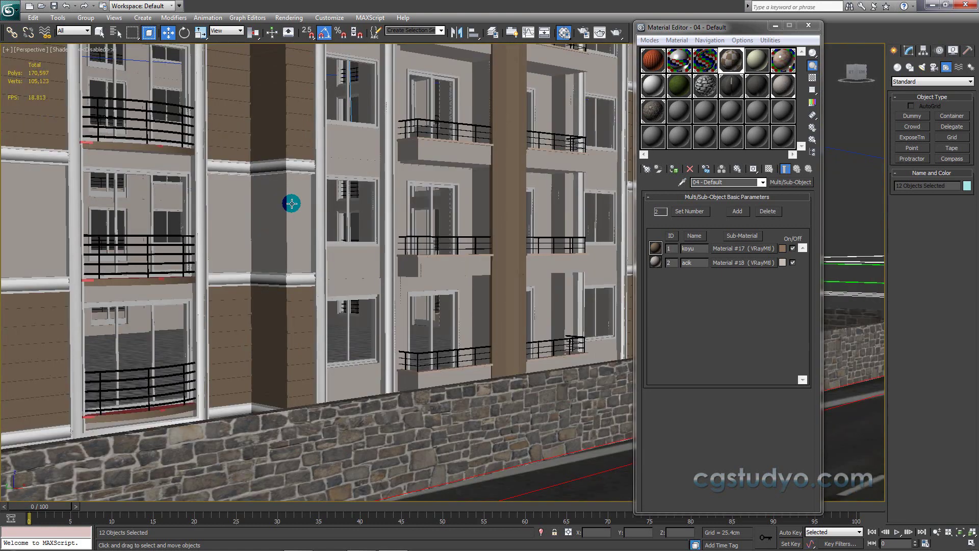
scroll(291, 214, "down", 5)
scroll(357, 223, "up", 5)
mouse_move(339, 248)
middle_mouse_down()
mouse_move(401, 280)
mouse_move(332, 304)
middle_mouse_up()
scroll(332, 305, "down", 5)
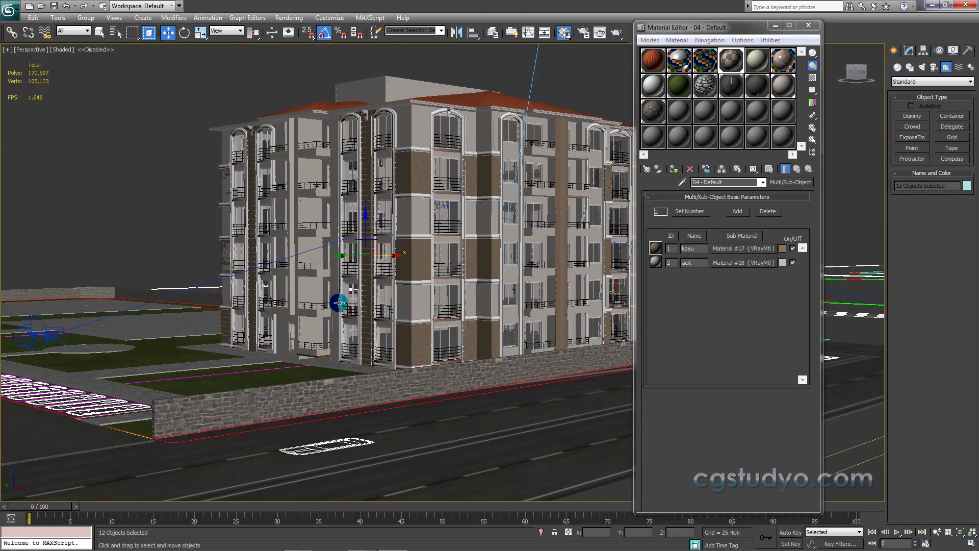
scroll(400, 333, "up", 5)
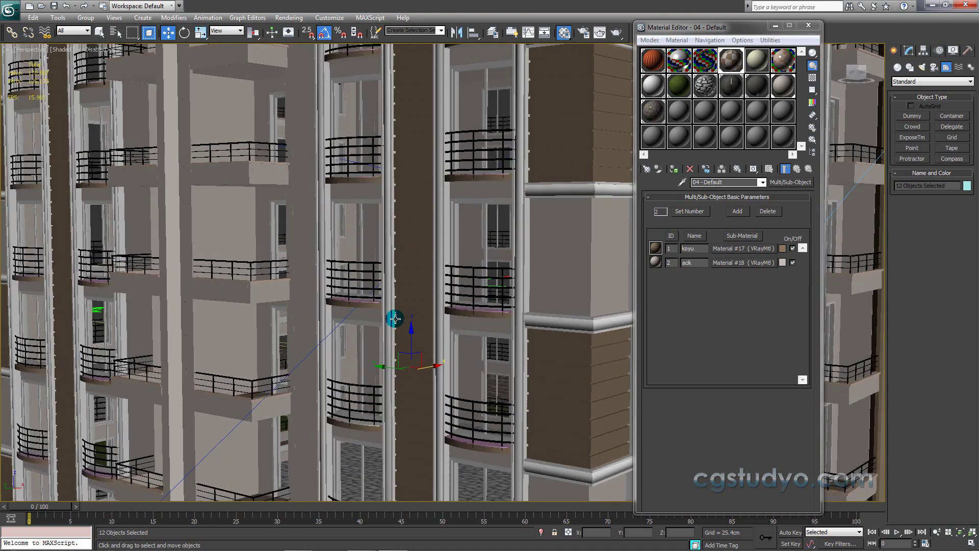
scroll(376, 317, "down", 5)
scroll(411, 338, "up", 5)
scroll(416, 338, "down", 3)
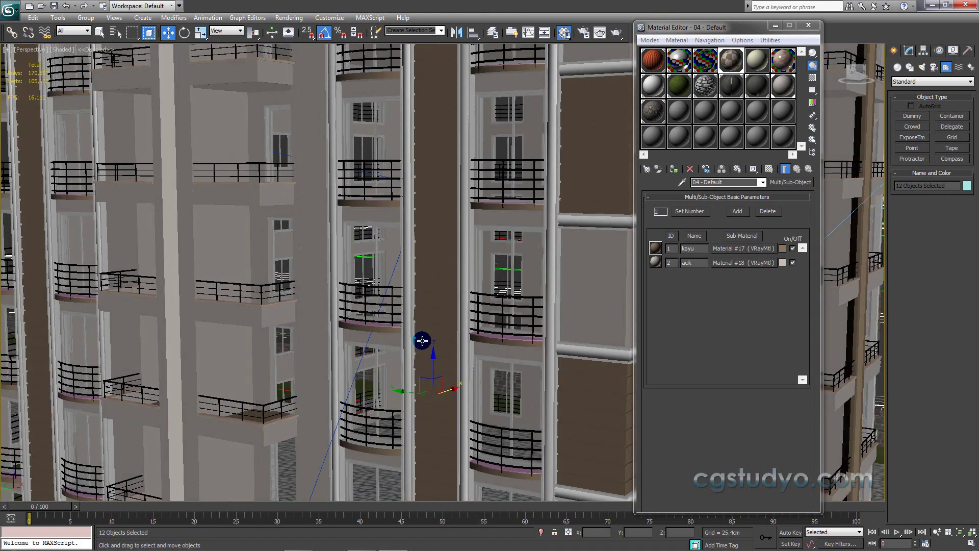
scroll(439, 362, "up", 4)
left_click(467, 185)
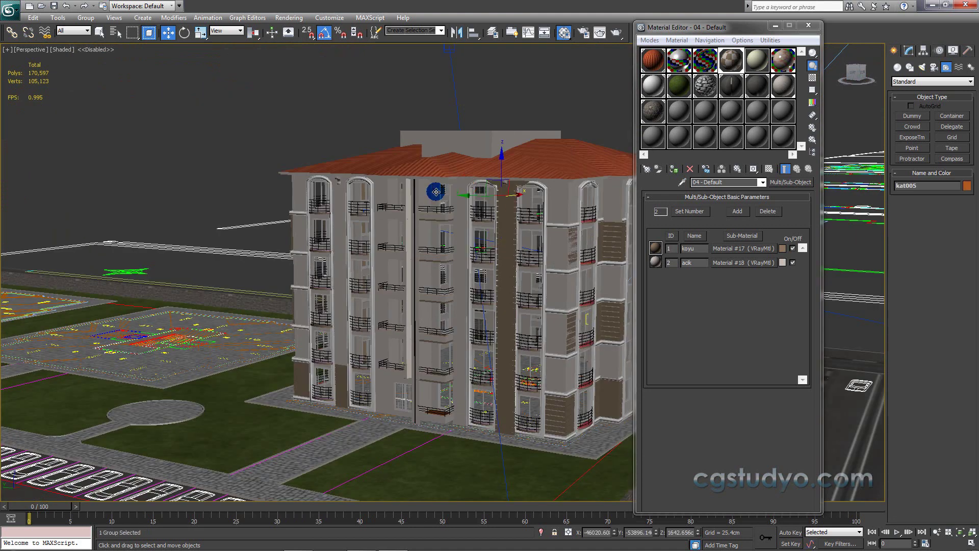
left_click(512, 90)
Drag the dark brown koyu sub-material (Material #17) onto each vertical column segment.
left_click(716, 258)
left_click_drag(729, 251, 697, 252)
left_click_drag(412, 190, 413, 190)
left_click_drag(582, 248, 404, 226)
left_click(735, 247)
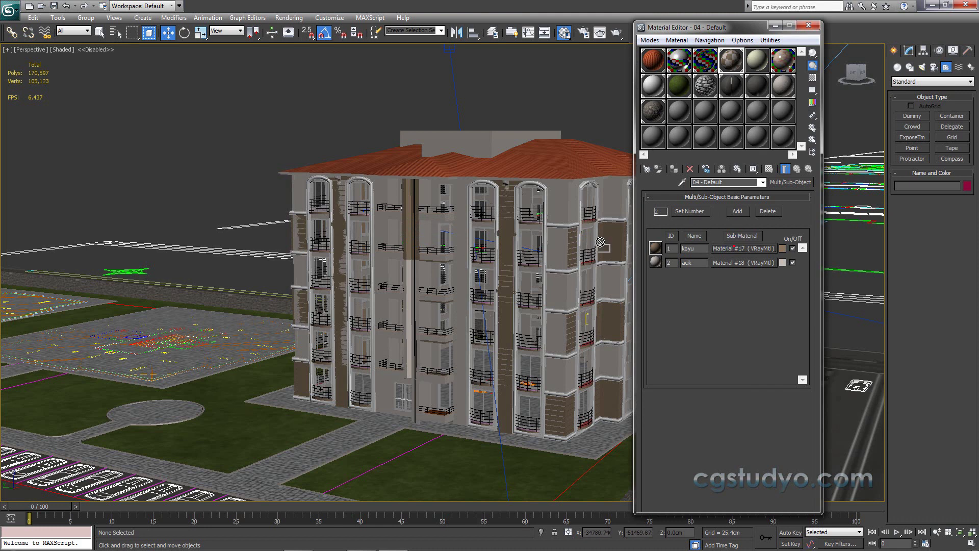
mouse_move(600, 242)
left_mouse_down()
mouse_move(413, 278)
mouse_move(408, 313)
left_mouse_up()
left_click(749, 263)
mouse_move(750, 248)
left_mouse_down()
mouse_move(454, 322)
mouse_move(414, 351)
left_mouse_up()
mouse_move(413, 340)
middle_mouse_down("alt")
mouse_move(252, 328)
mouse_move(251, 313)
mouse_move(291, 291)
mouse_move(448, 345)
middle_mouse_up("alt")
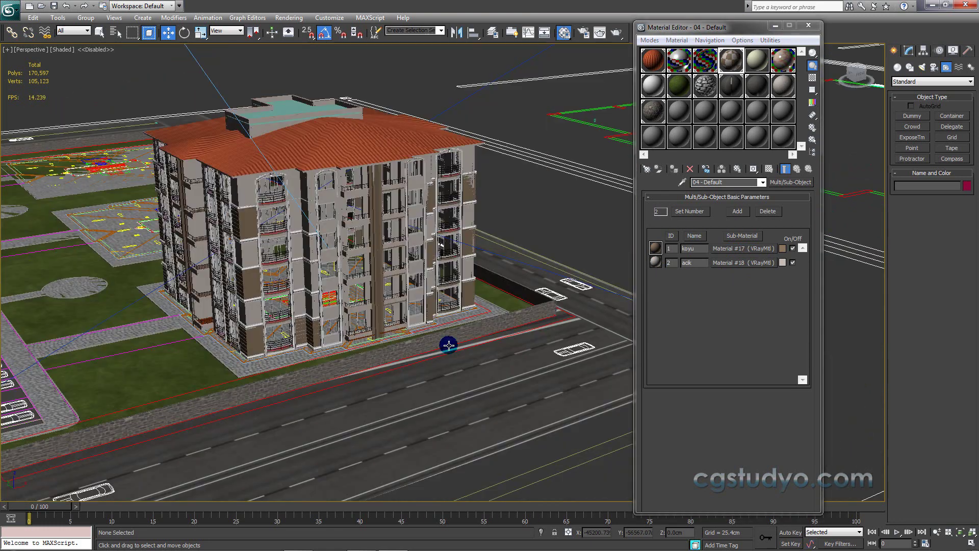
left_click(449, 345)
scroll(461, 253, "up", 5)
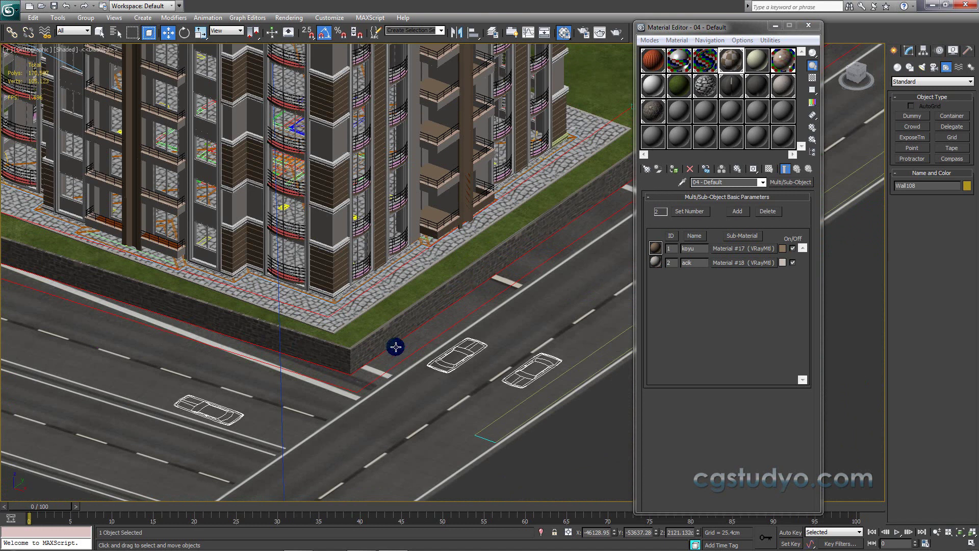
Unhide all hidden objects to bring back the sidewalk.
key("m")
right_click(656, 343)
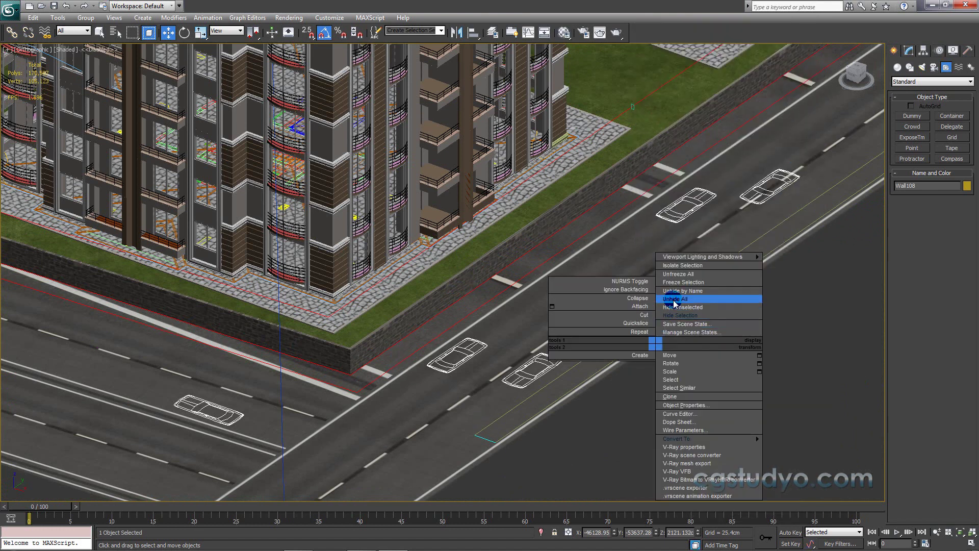
left_click(674, 301)
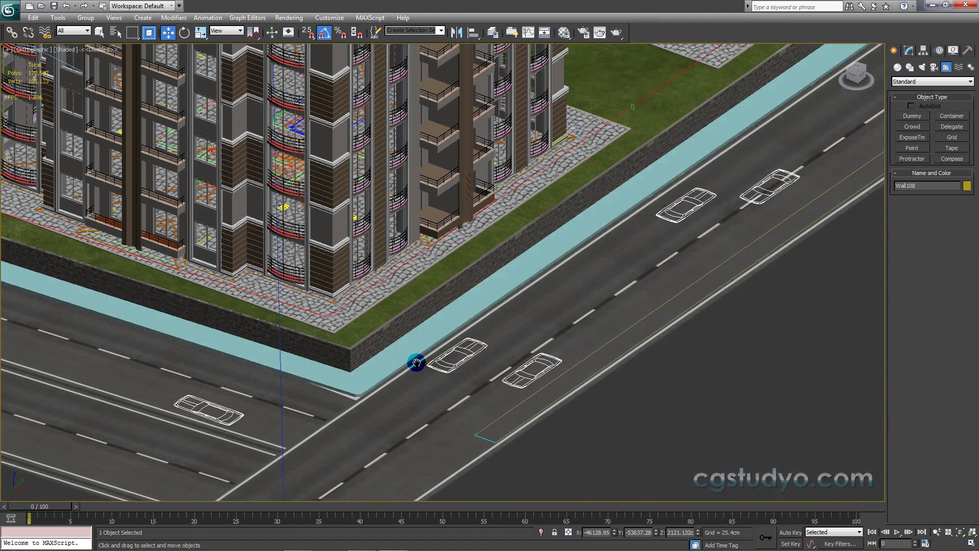
middle_click_drag(415, 362, 425, 363)
Make an empty slot (14 - Default) a VRayMtl and choose Bitmap for its diffuse.
key("m")
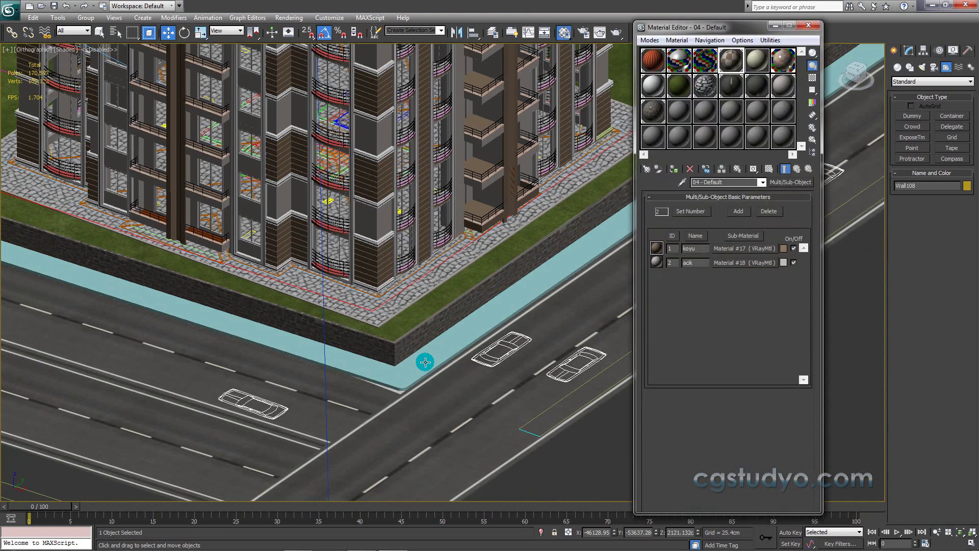
left_click(685, 114)
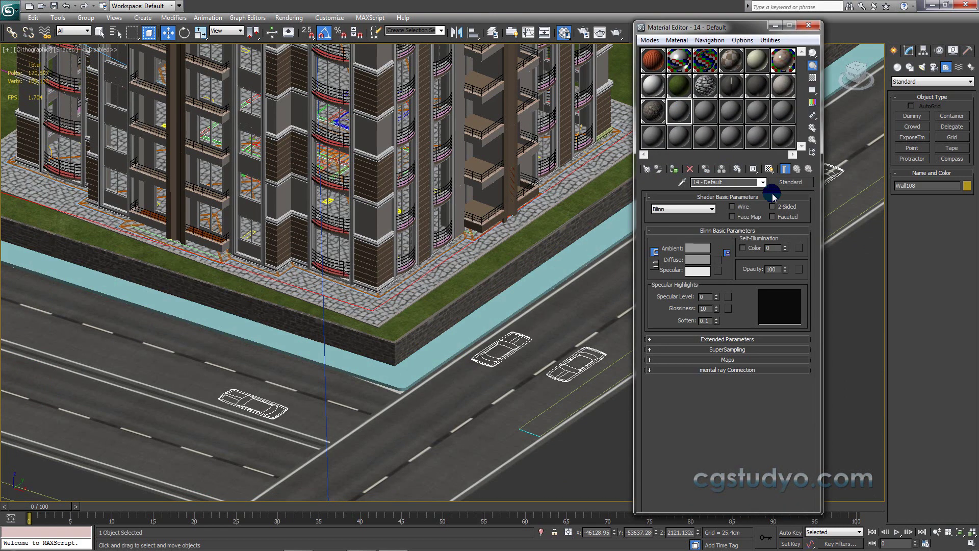
left_click(785, 184)
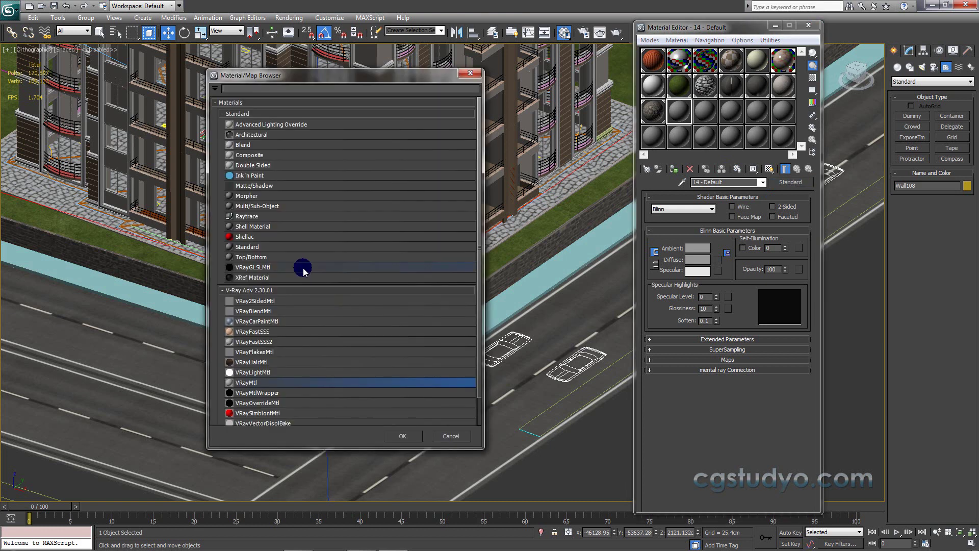
double_click(258, 383)
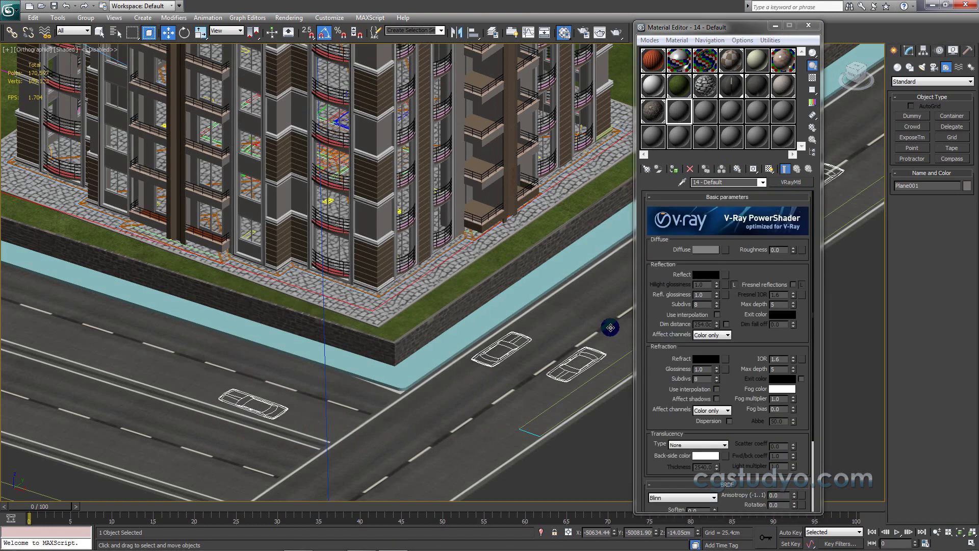
left_click(724, 249)
left_click(725, 250)
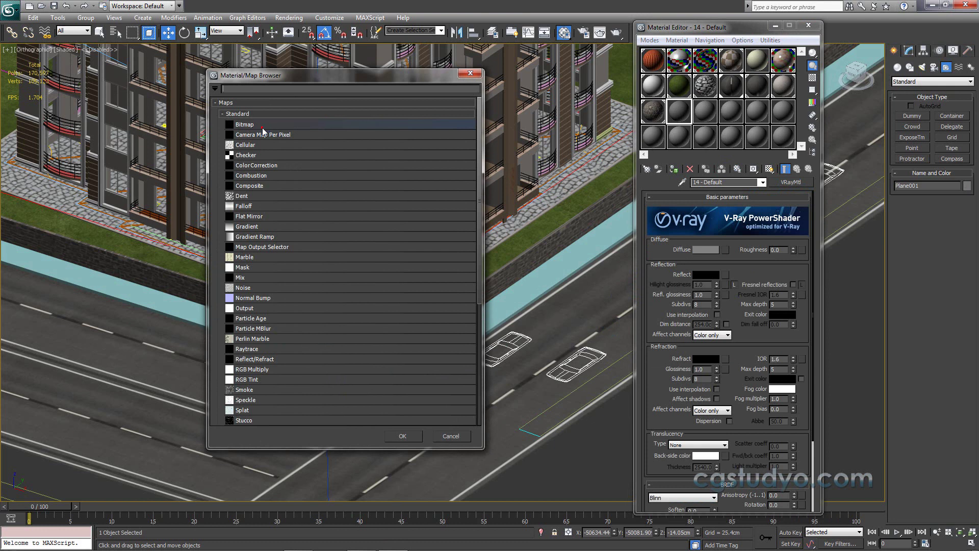
double_click(262, 127)
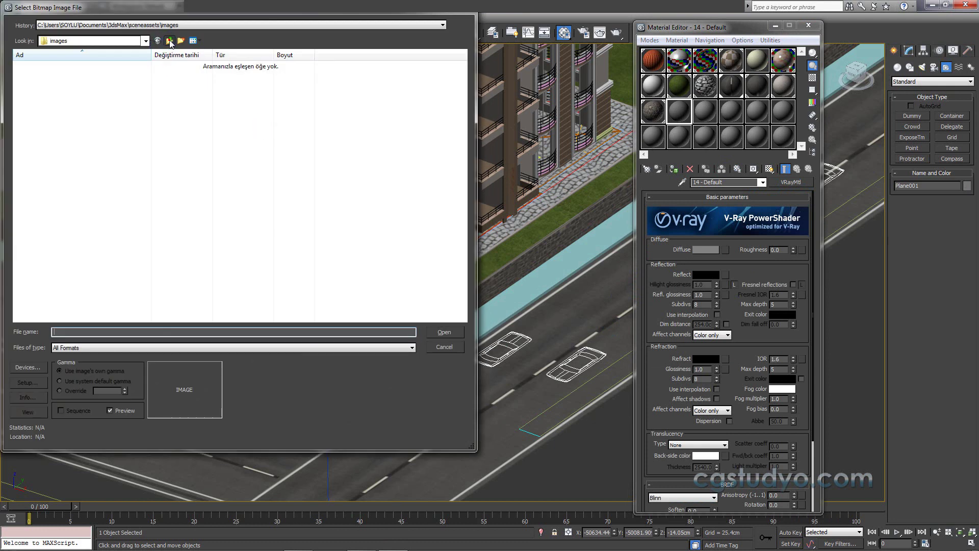
Load kilittasidiffuse from DIS MEKAN KAPLAMALARI as the diffuse bitmap and show the Maps rollout.
left_click(169, 40)
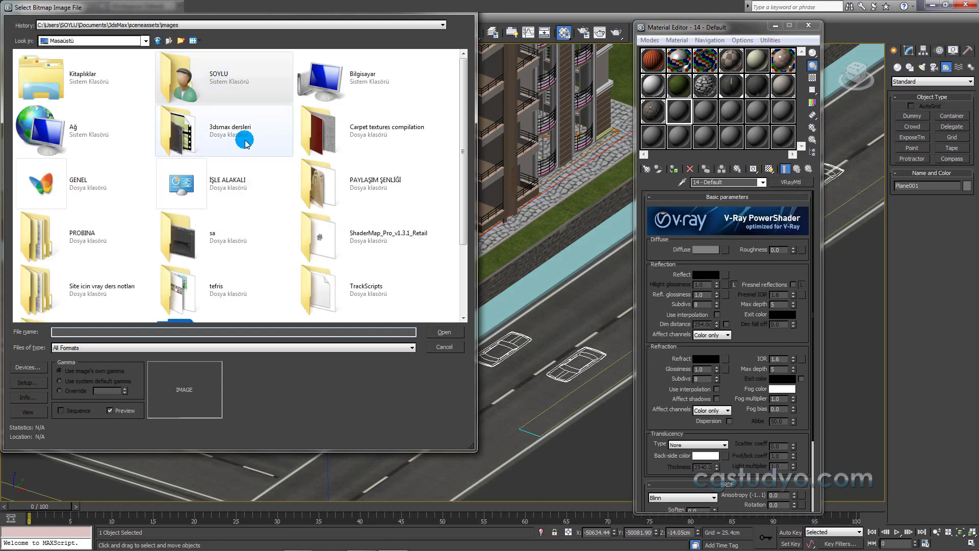
double_click(245, 140)
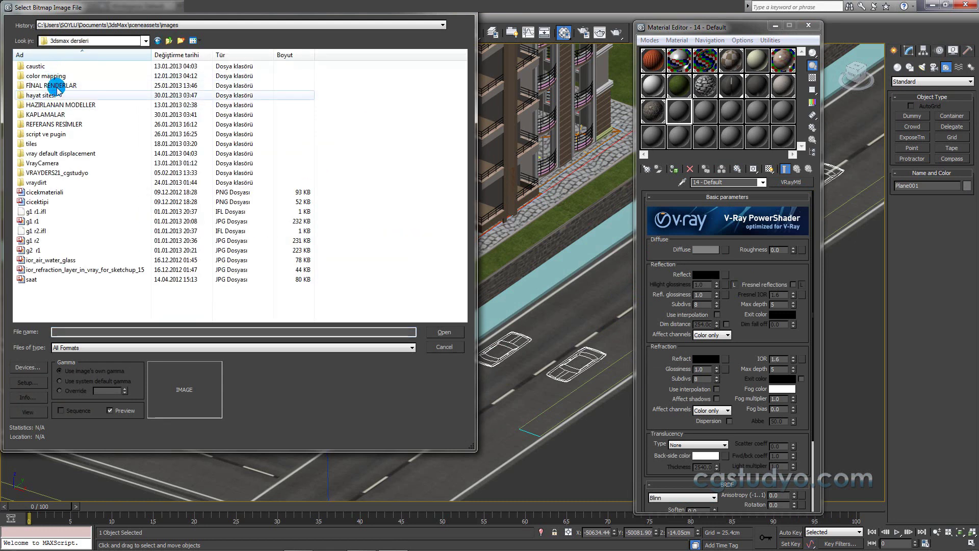
double_click(56, 115)
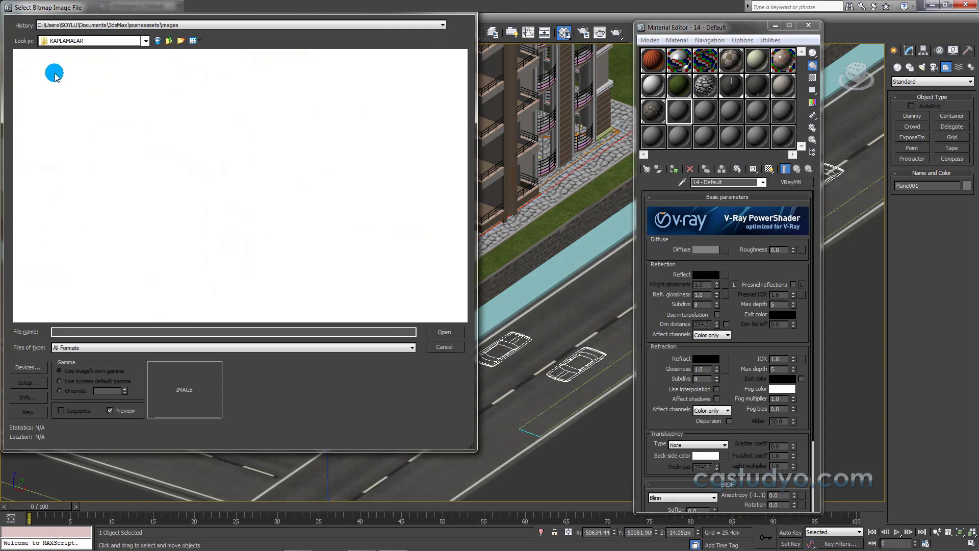
double_click(55, 76)
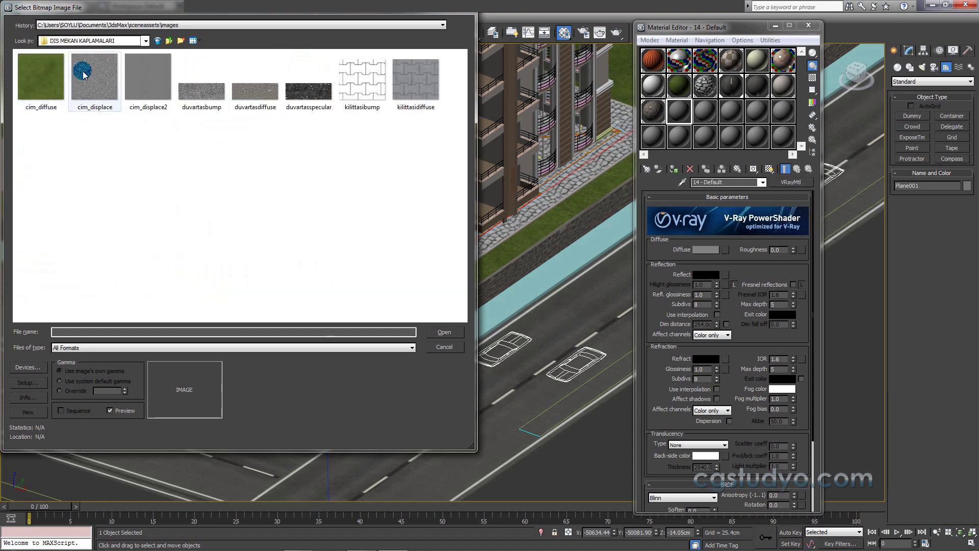
left_click(414, 76)
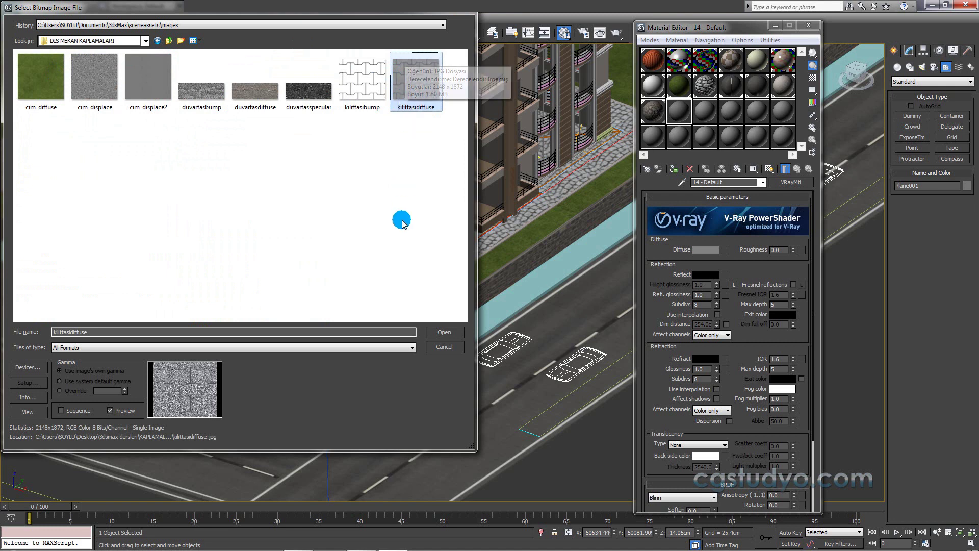
left_click(453, 332)
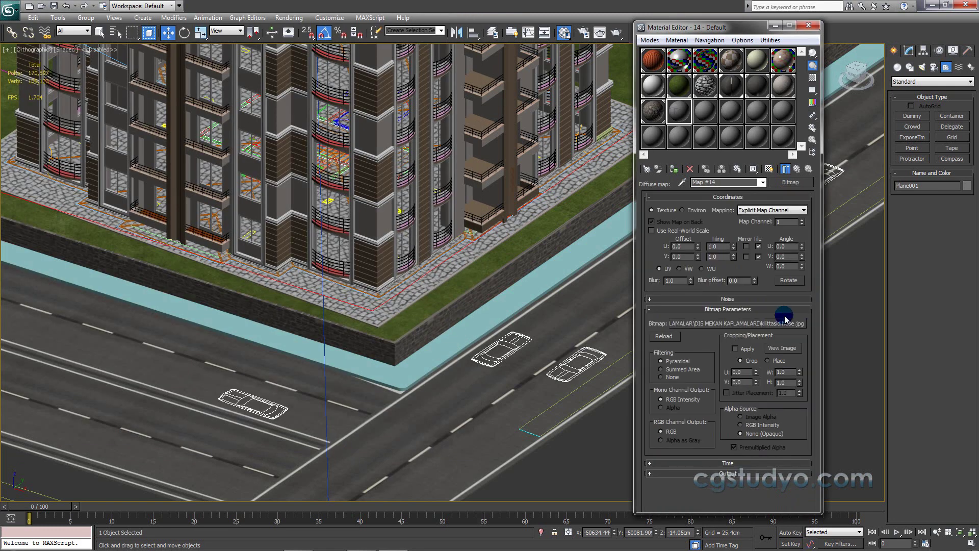
left_click(800, 172)
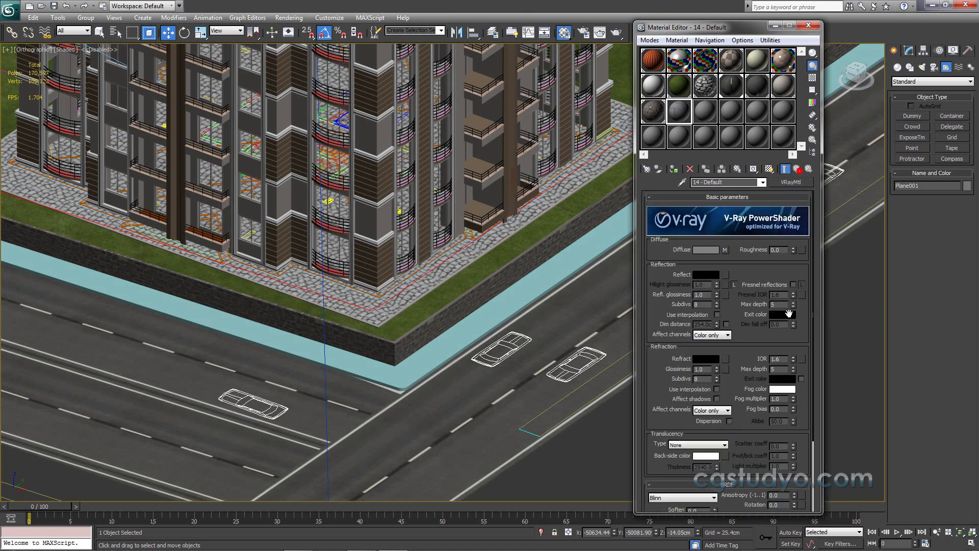
left_click_drag(812, 381, 818, 458)
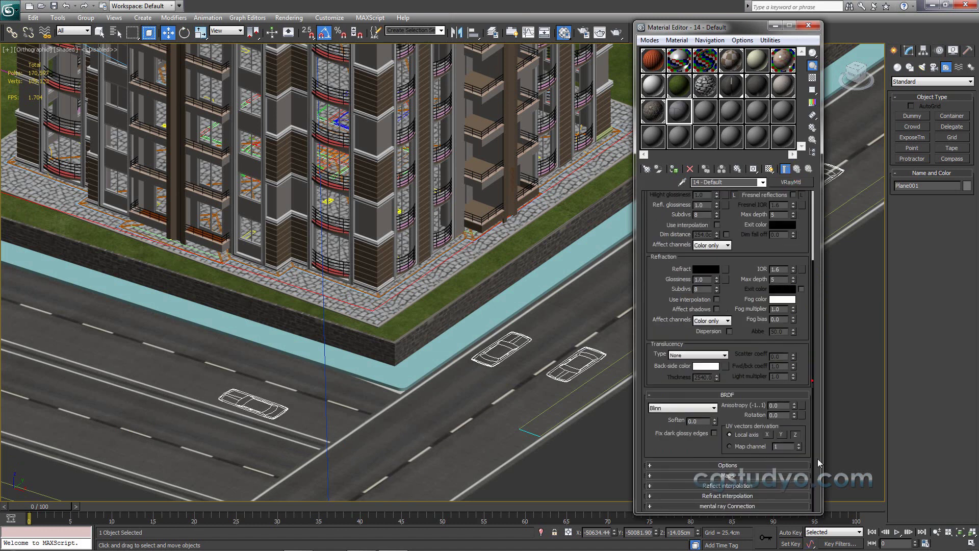
left_click(770, 476)
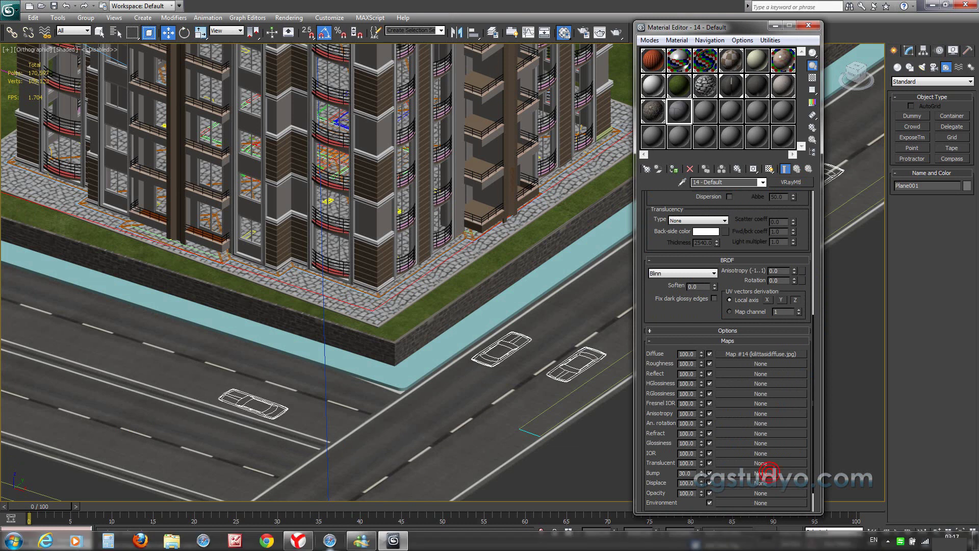
Drag kilittasibump from the DIS MEKAN KAPLAMALARI folder into the Bump slot, then minimize Explorer.
right_click(192, 544)
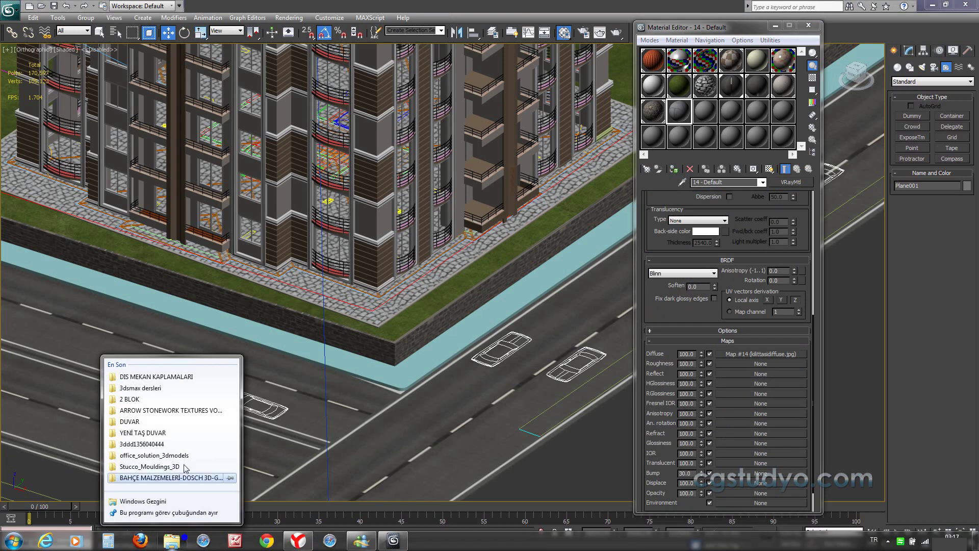
left_click(171, 388)
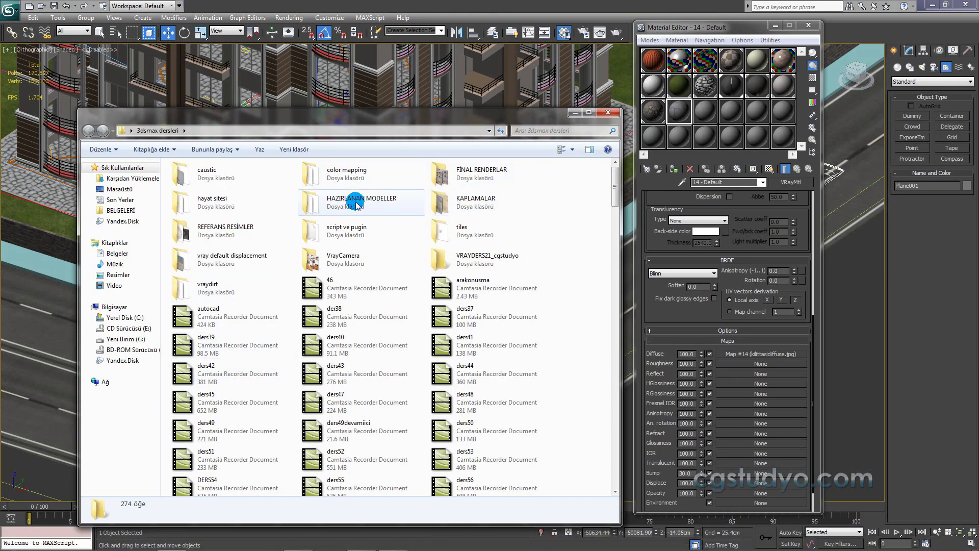
double_click(477, 200)
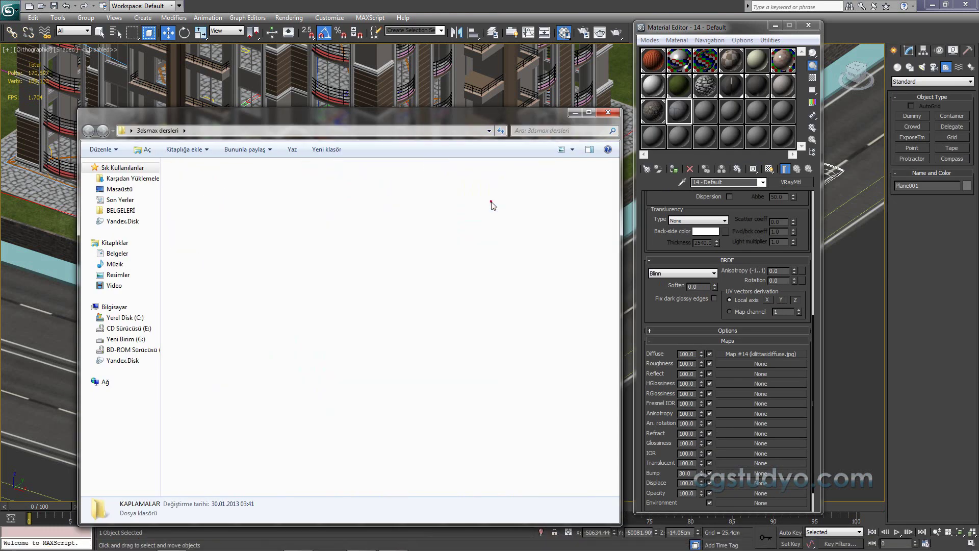
double_click(196, 188)
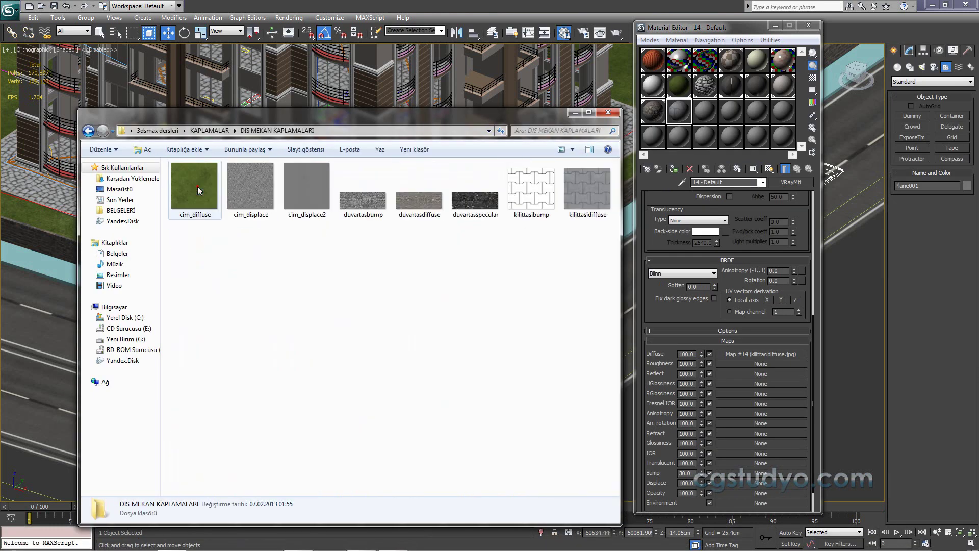
left_click(531, 192)
left_click_drag(761, 390, 746, 476)
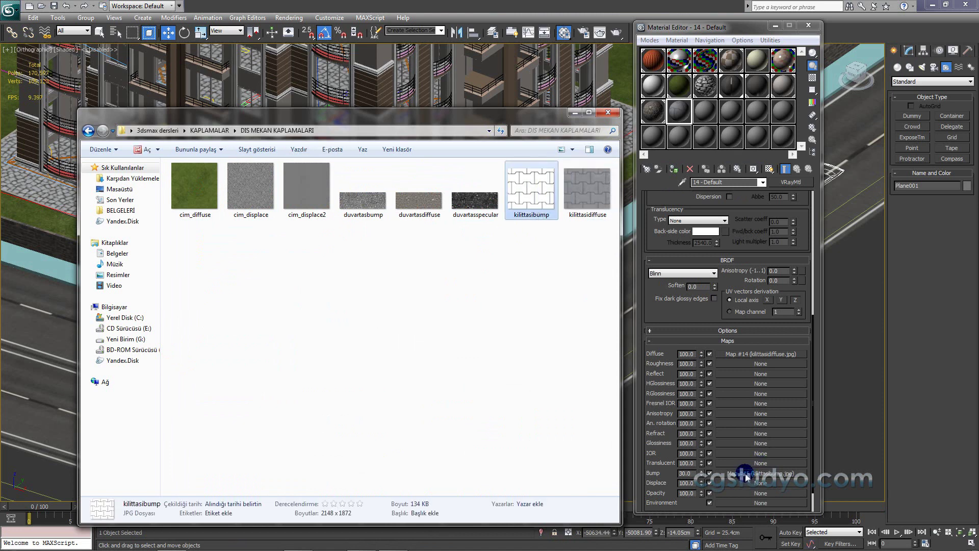
left_click(572, 113)
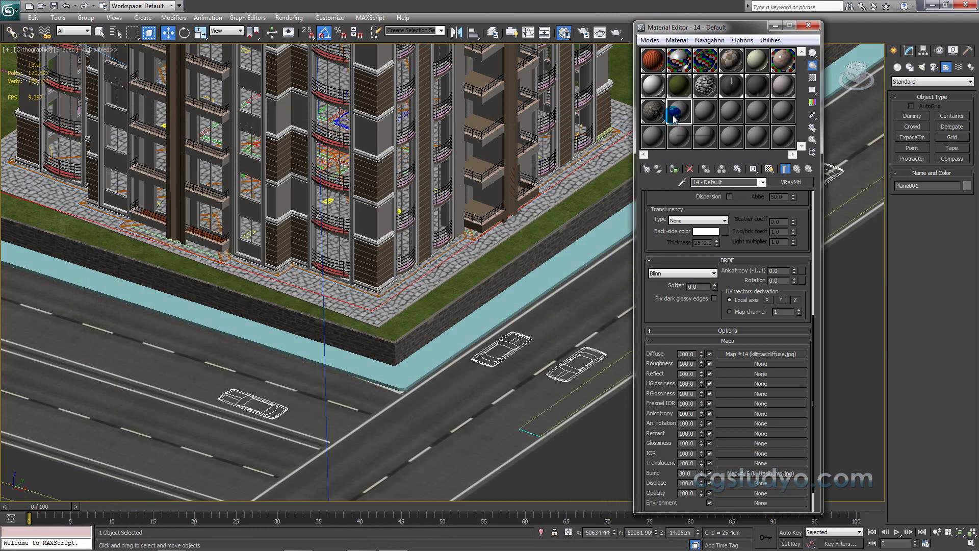
Assign the paver material to sidewalk Line720 and add a UVW Map modifier.
left_click_drag(576, 262, 536, 282)
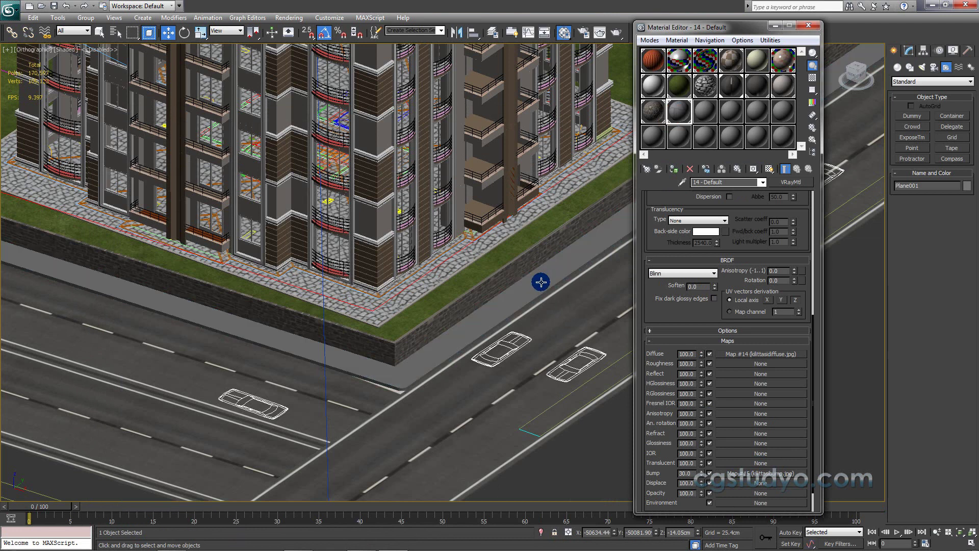
left_click(788, 154)
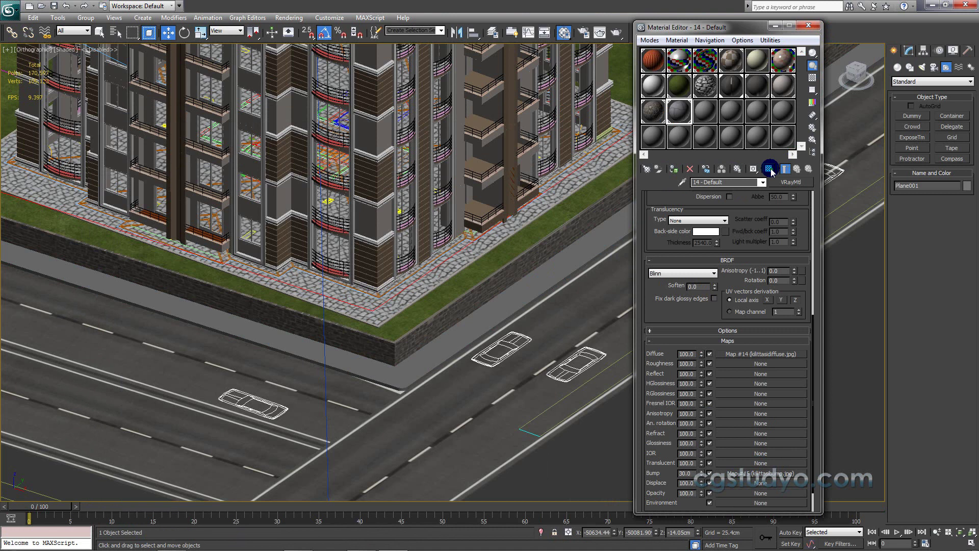
left_click(809, 26)
left_click(750, 136)
left_click(909, 52)
left_click(970, 79)
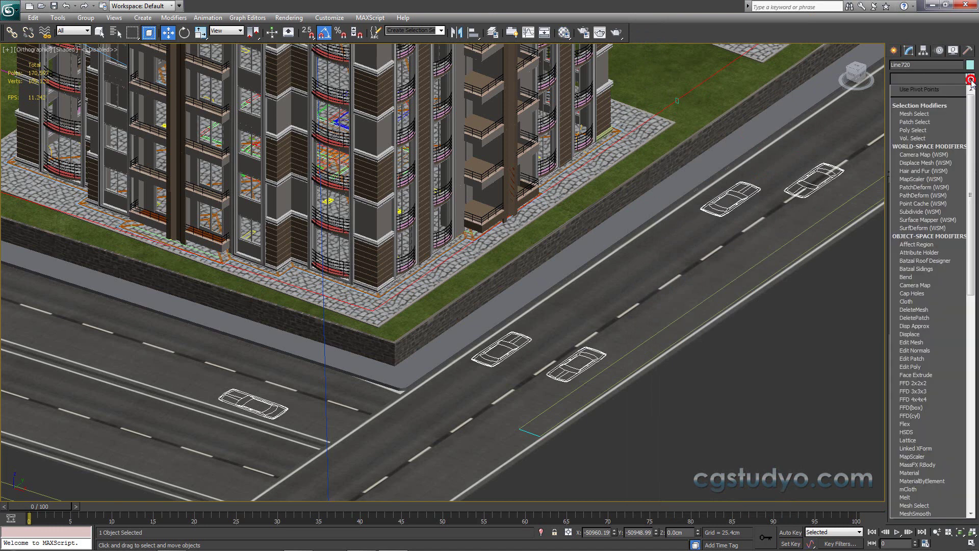
type("uvw")
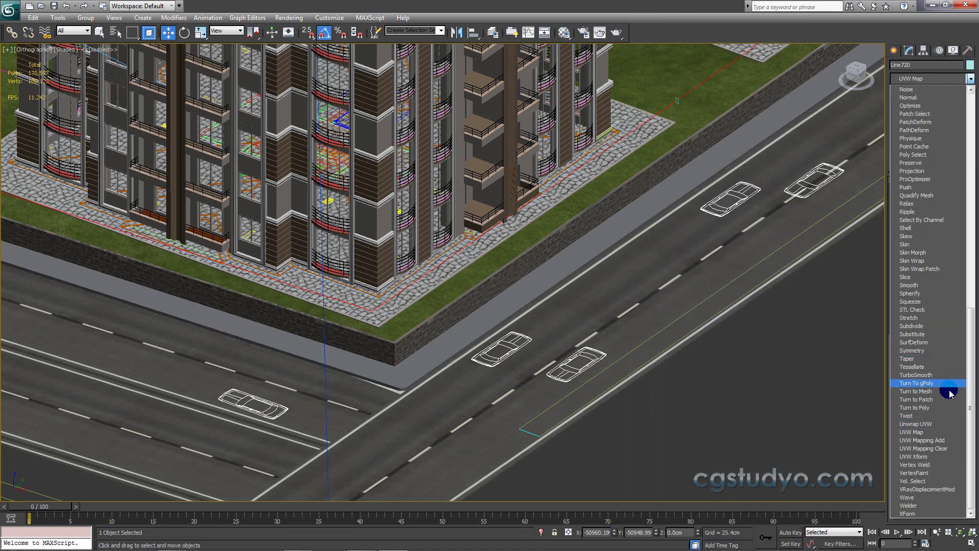
left_click(921, 432)
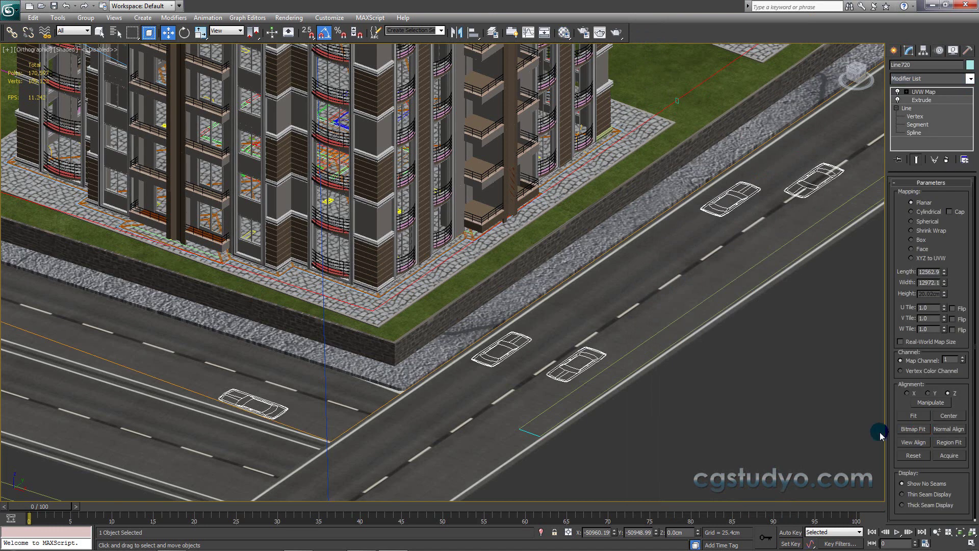
Adjust the planar UVW Map's U and V tiling to -0.23 and -0.42.
mouse_move(581, 350)
middle_mouse_down()
mouse_move(594, 350)
mouse_move(612, 302)
middle_mouse_up()
scroll(600, 321, "up", 2)
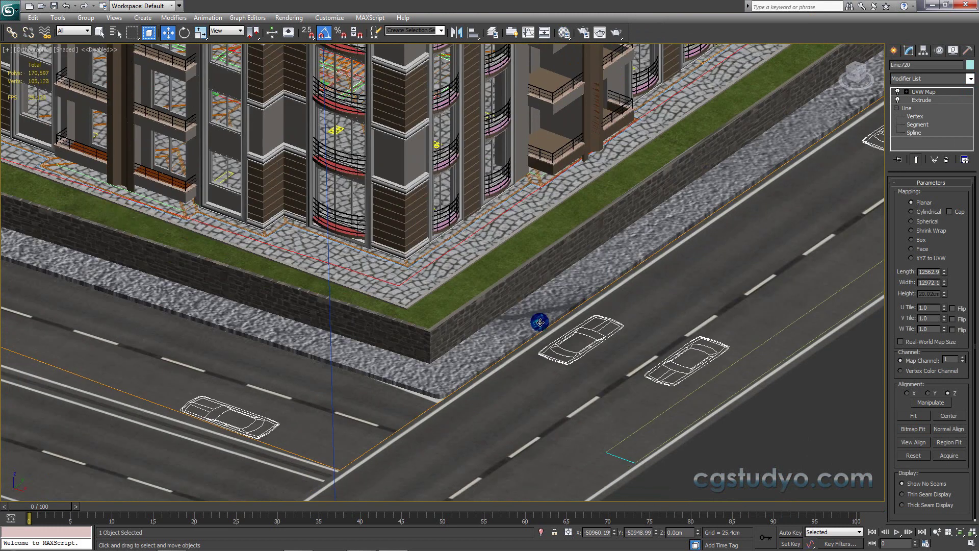
left_click(764, 163)
right_click(949, 309)
left_click_drag(946, 313, 946, 373)
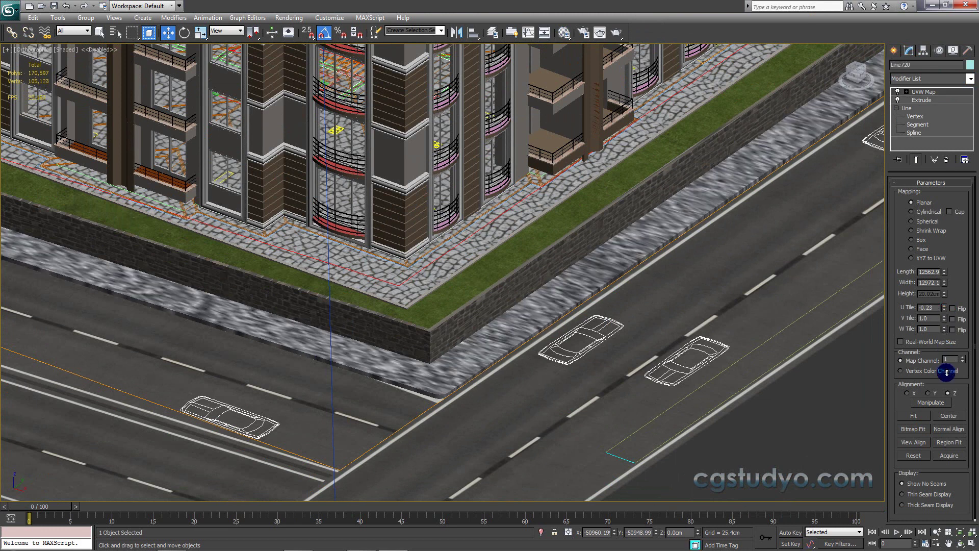
left_click_drag(945, 322, 945, 393)
In top view, raise the sidewalk paver tiling to roughly U 20 and V 40.
key("t")
scroll(704, 329, "down", 5)
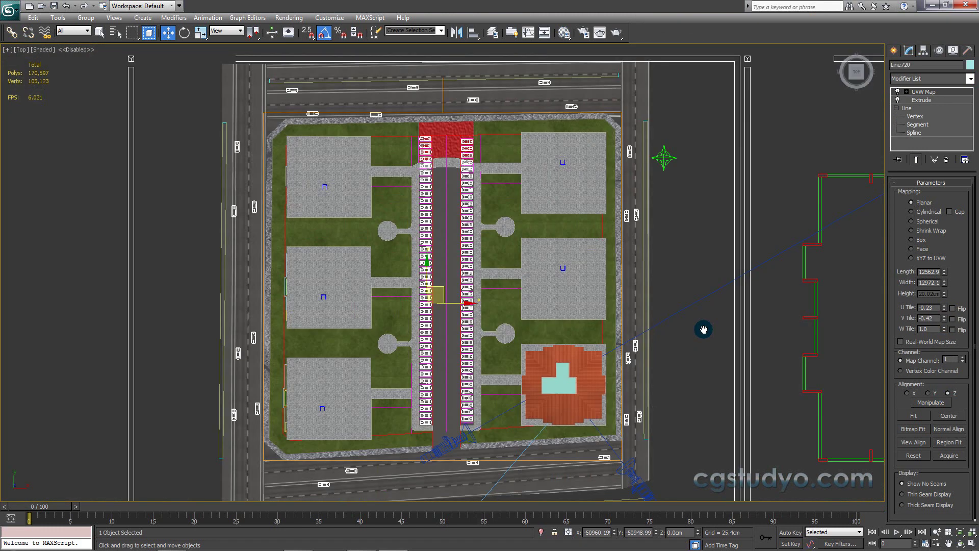
mouse_move(656, 256)
middle_mouse_down()
mouse_move(501, 184)
mouse_move(482, 193)
middle_mouse_up()
scroll(481, 204, "up", 2)
scroll(481, 204, "up", 3)
left_click_drag(943, 308, 940, 286)
type("10.1")
left_click(928, 329)
left_click_drag(946, 292, 931, 483)
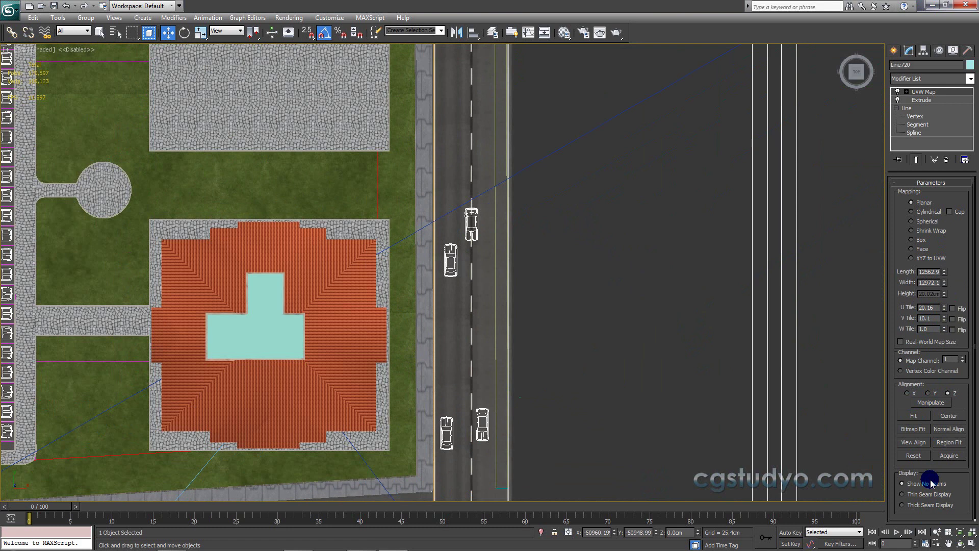
mouse_move(947, 318)
left_mouse_down()
mouse_move(880, 370)
mouse_move(626, 362)
left_mouse_up()
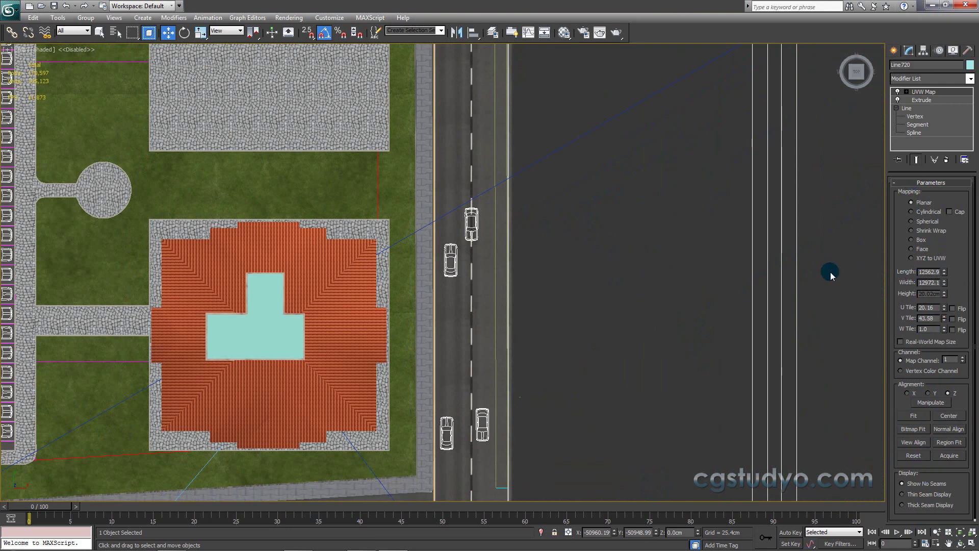
Zoom in on the roadside sidewalk and raise U tiling to about 70, increasing V as well.
middle_click_drag(555, 404, 671, 225)
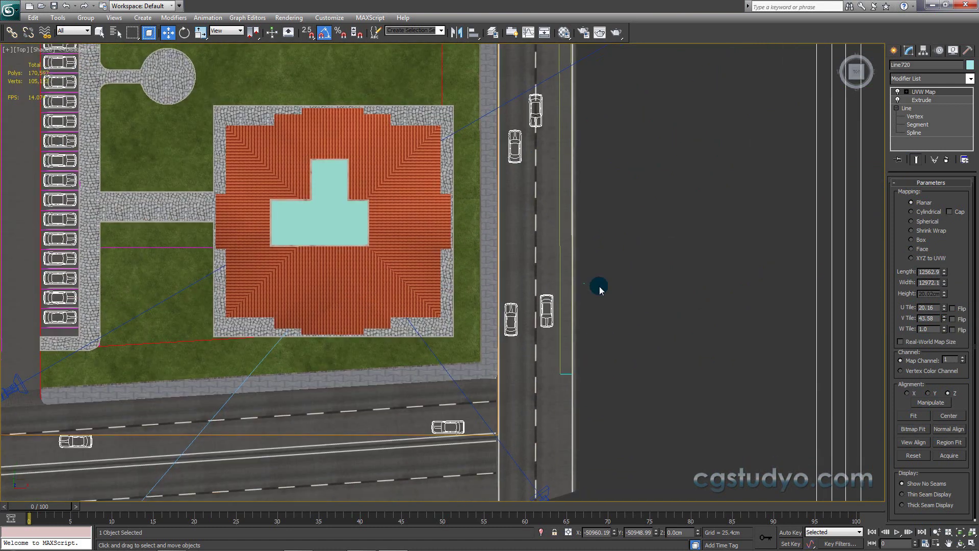
scroll(599, 284, "up", 3)
scroll(541, 294, "up", 3)
scroll(540, 294, "up", 2)
middle_click_drag(541, 293, 469, 284)
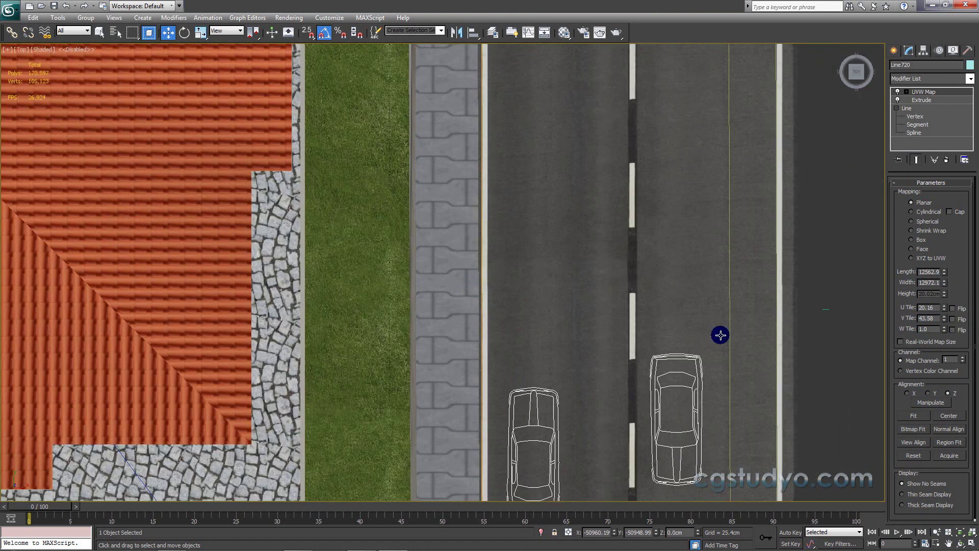
mouse_move(940, 306)
left_mouse_down()
mouse_move(946, 543)
mouse_move(932, 547)
left_mouse_up()
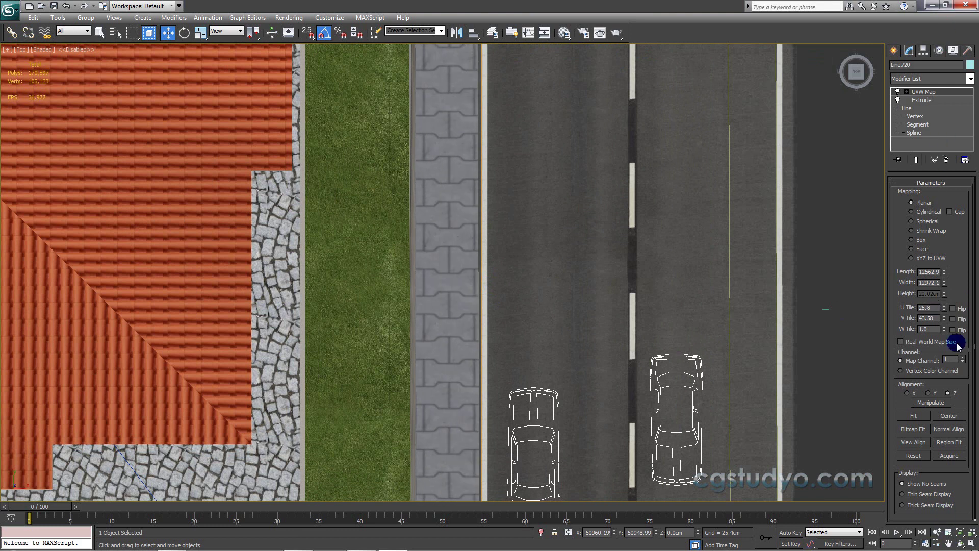
left_click_drag(945, 302, 949, 269)
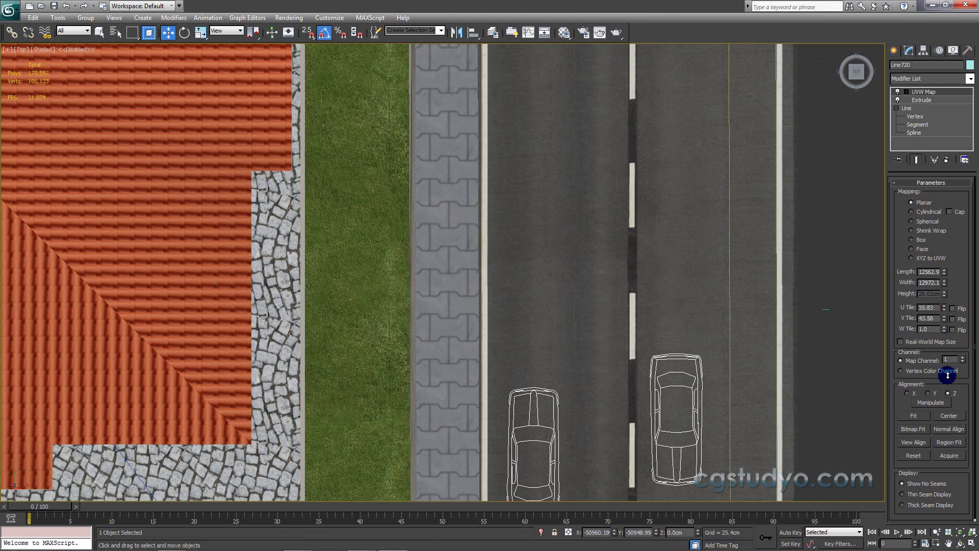
left_click_drag(944, 318, 849, 207)
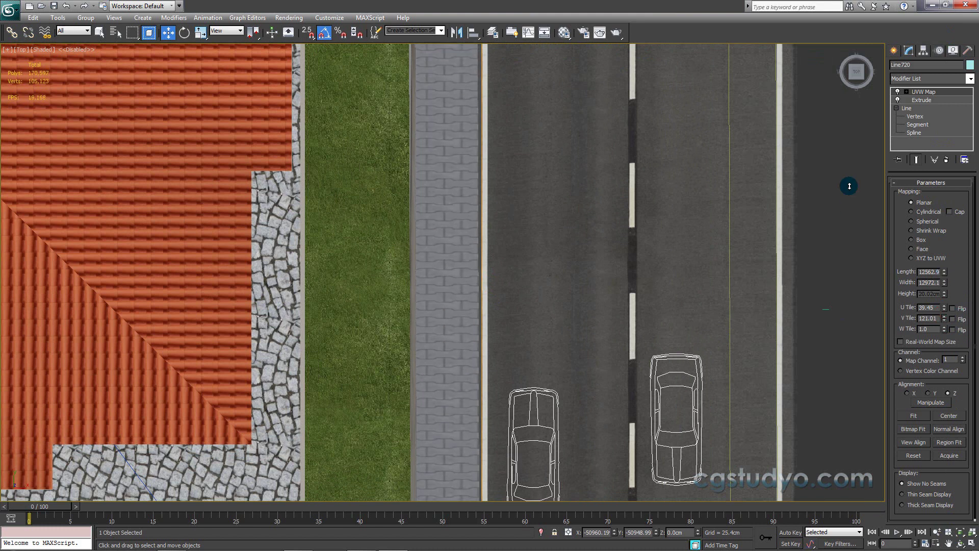
mouse_move(785, 2)
left_mouse_down()
mouse_move(974, 314)
mouse_move(940, 315)
left_mouse_up()
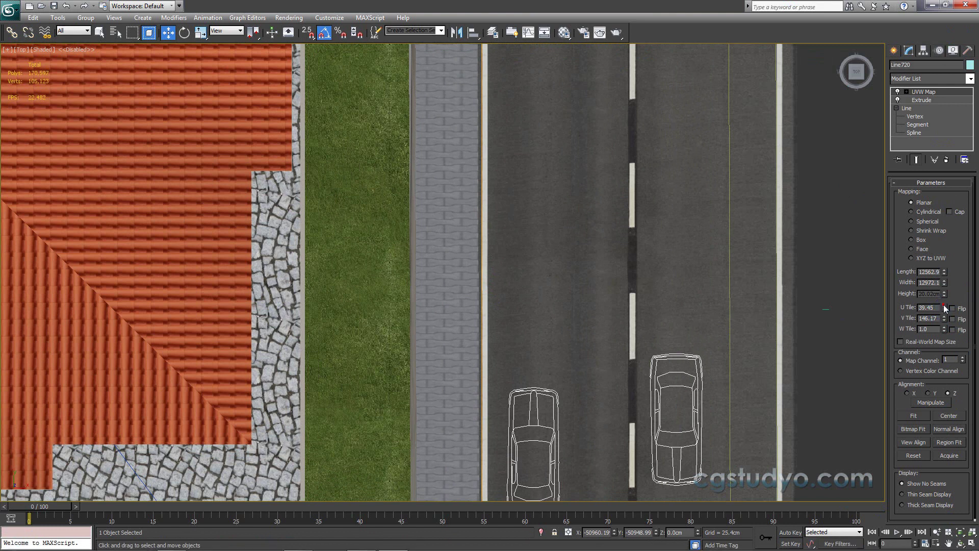
left_click_drag(945, 308, 954, 102)
left_click_drag(925, 437, 853, 301)
mouse_move(553, 341)
middle_mouse_down()
mouse_move(541, 301)
mouse_move(473, 264)
mouse_move(658, 240)
mouse_move(501, 277)
mouse_move(485, 251)
mouse_move(378, 280)
mouse_move(662, 114)
middle_mouse_up()
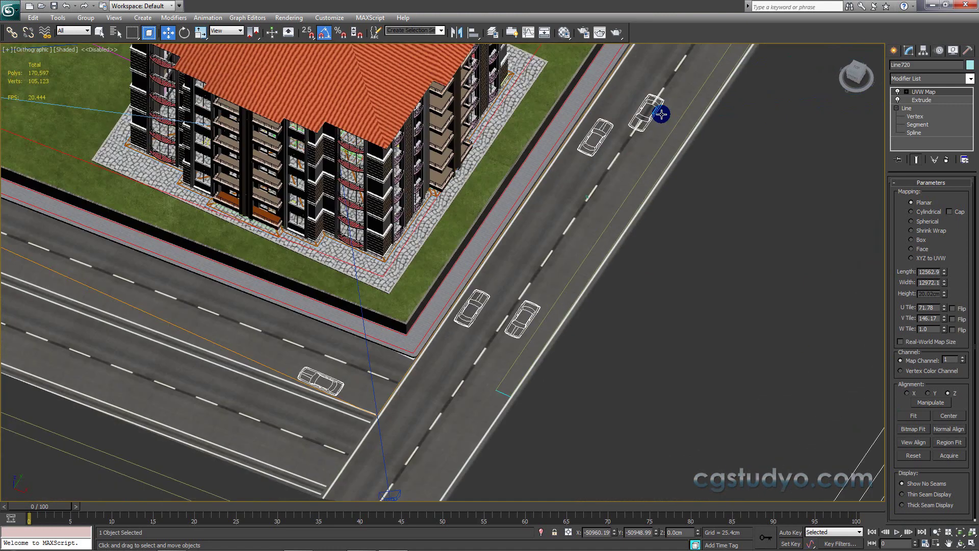
Check the building-corner sidewalk and settle the tiling at U 115.15 and V 170.75.
scroll(458, 225, "up", 2)
scroll(451, 196, "up", 3)
scroll(483, 181, "up", 3)
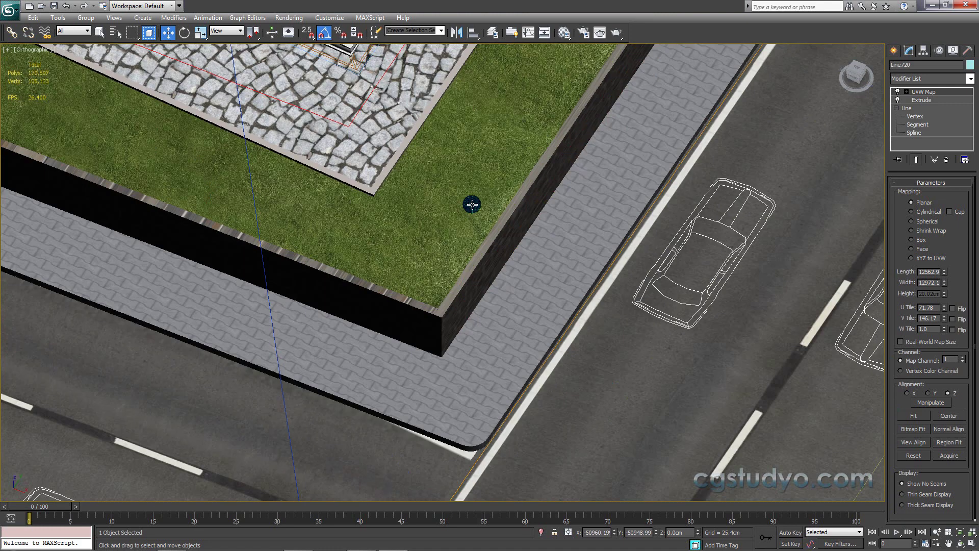
middle_click_drag(472, 205, 479, 153)
scroll(504, 220, "up", 2)
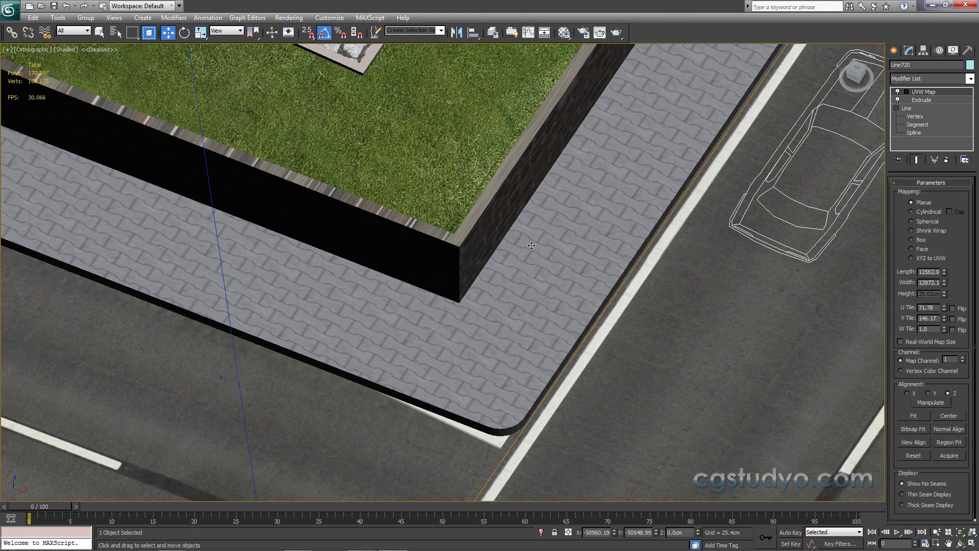
left_click(918, 160)
left_click(941, 302)
left_click_drag(943, 317, 938, 295)
left_click(941, 319)
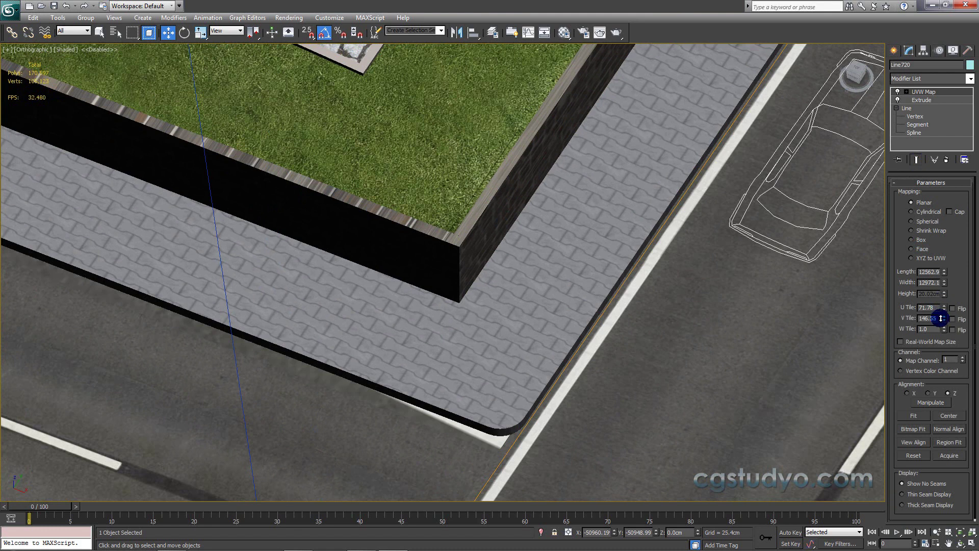
left_click_drag(941, 309, 942, 206)
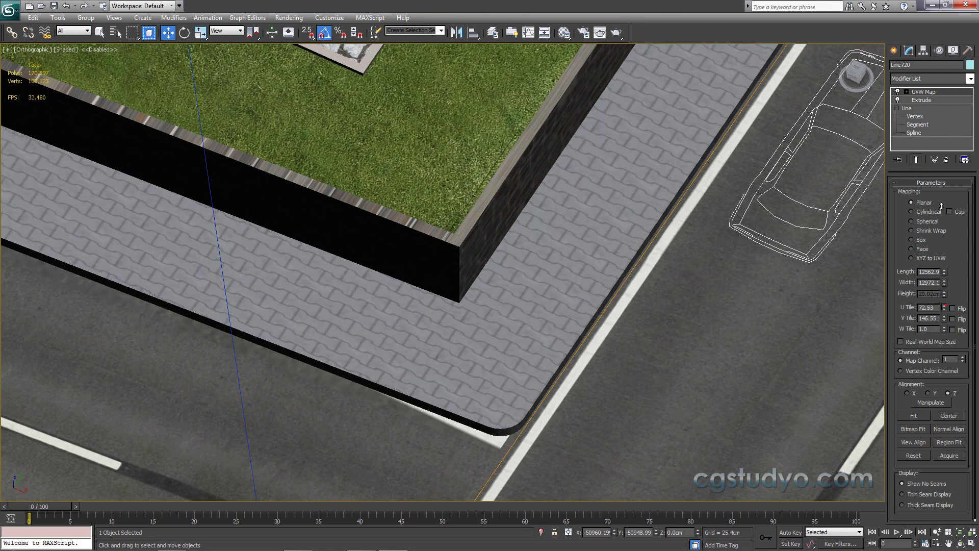
mouse_move(931, 116)
left_mouse_down()
mouse_move(856, 155)
mouse_move(854, 546)
left_mouse_up()
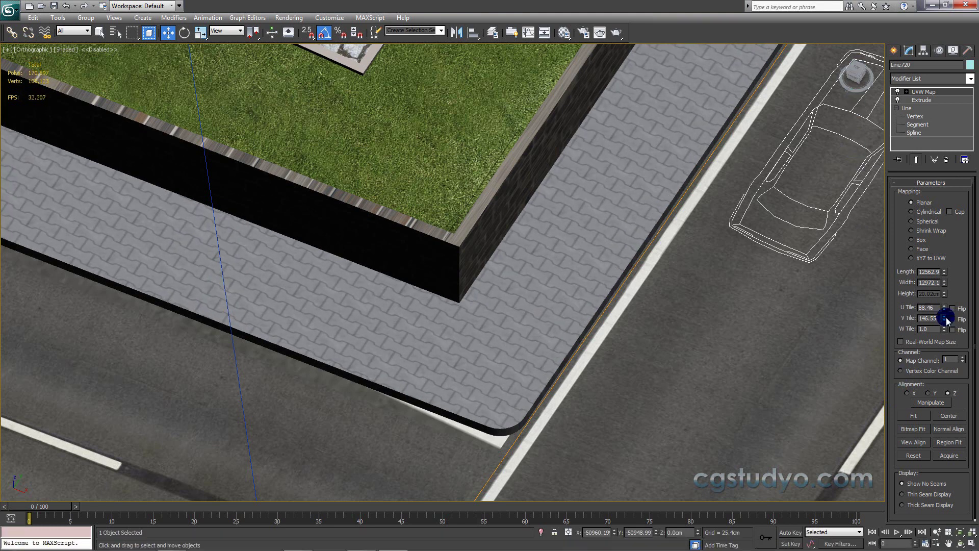
left_click_drag(944, 318, 900, 179)
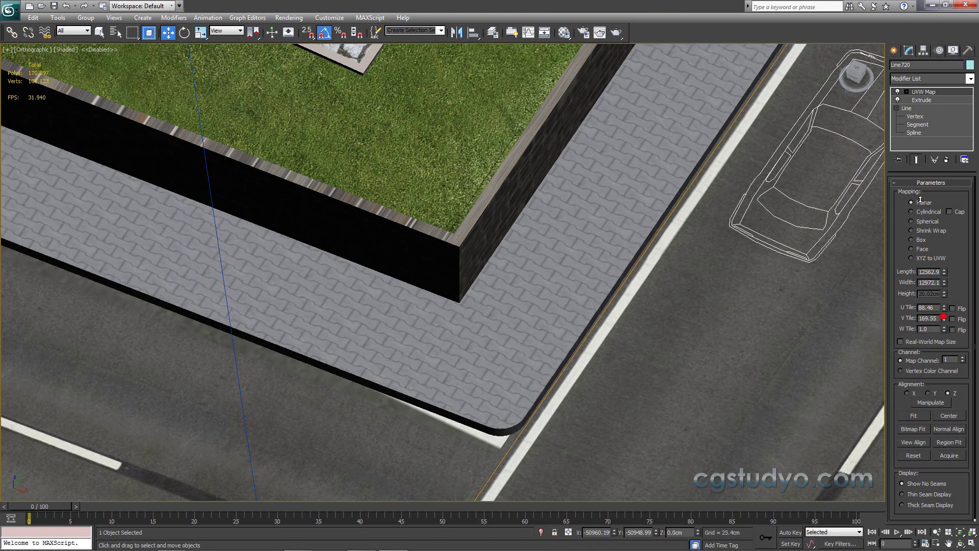
mouse_move(945, 306)
left_mouse_down()
mouse_move(932, 523)
mouse_move(908, 32)
left_mouse_up()
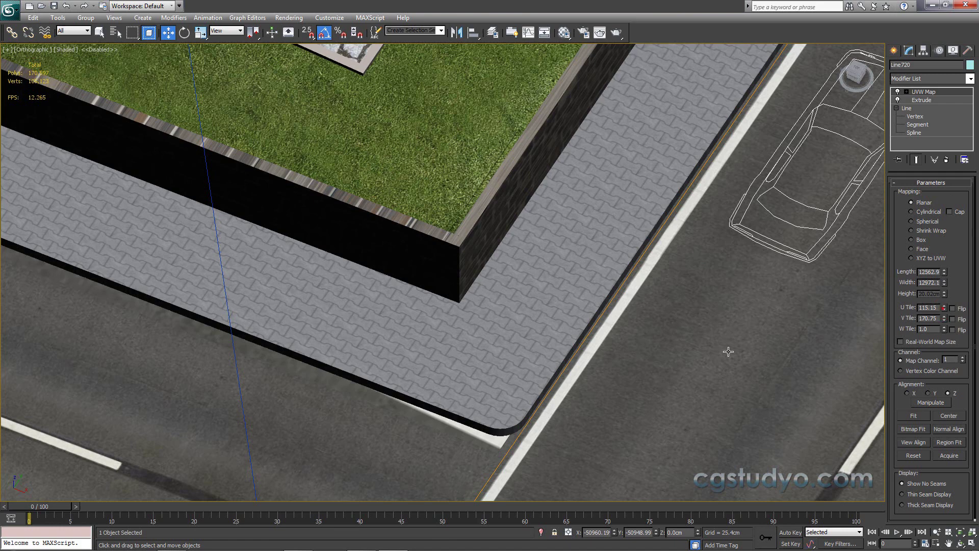
middle_click_drag(662, 394, 661, 407)
View the stone wall corner in perspective and set the sidewalk's Extrude Amount to 15.0cm.
scroll(661, 407, "down", 3)
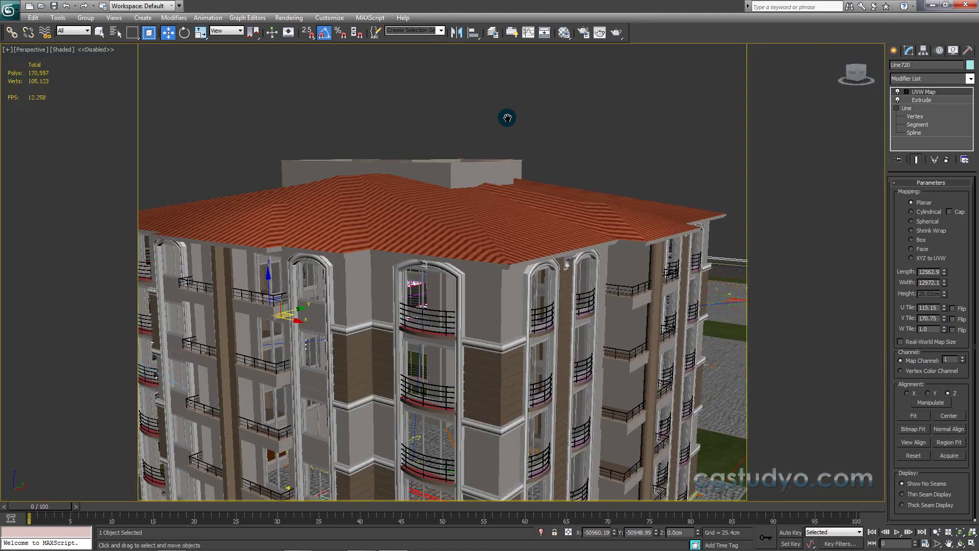
middle_click_drag(536, 251, 516, 68)
scroll(528, 275, "up", 5)
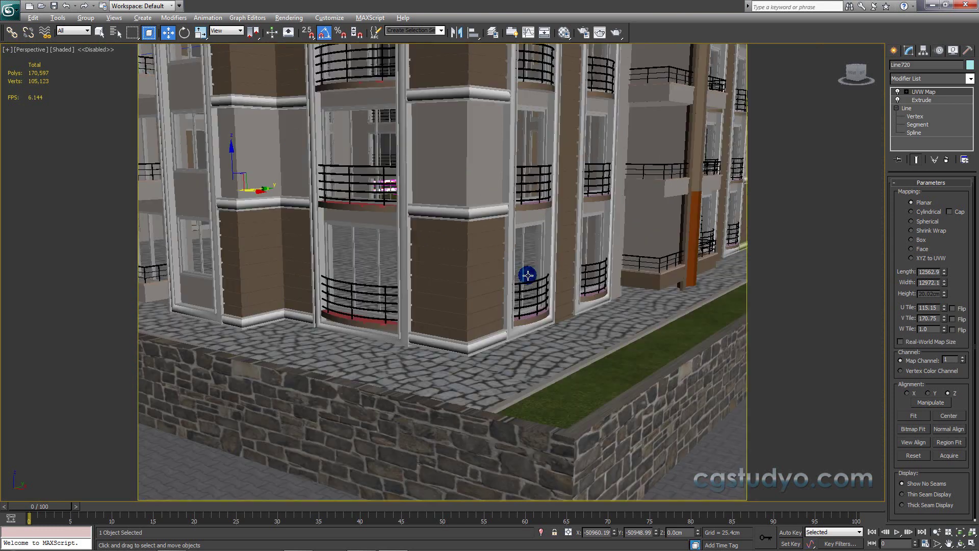
scroll(527, 224, "down", 3)
mouse_move(527, 190)
middle_mouse_down()
mouse_move(527, 155)
mouse_move(524, 207)
middle_mouse_up()
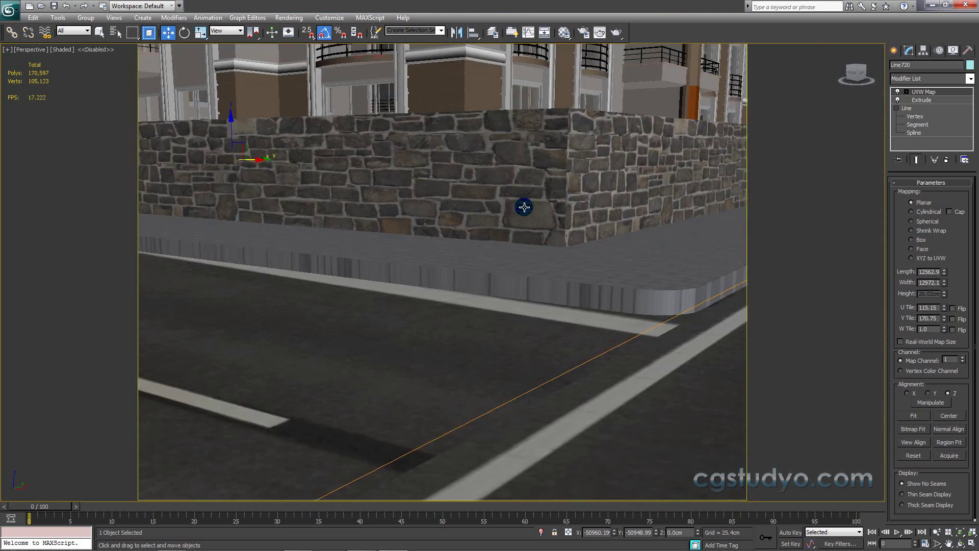
left_click(918, 100)
left_click(942, 204)
left_click_drag(961, 202, 956, 205)
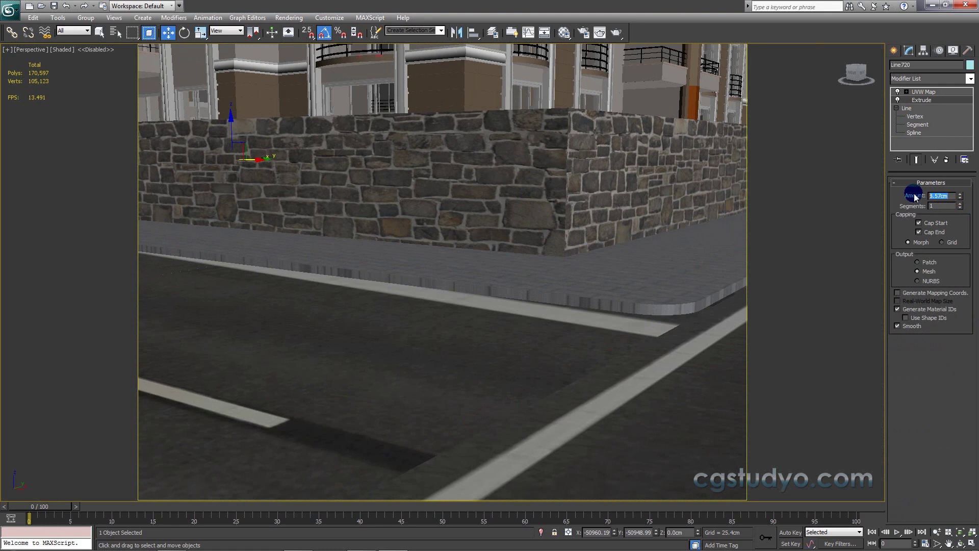
type("15")
key("Return")
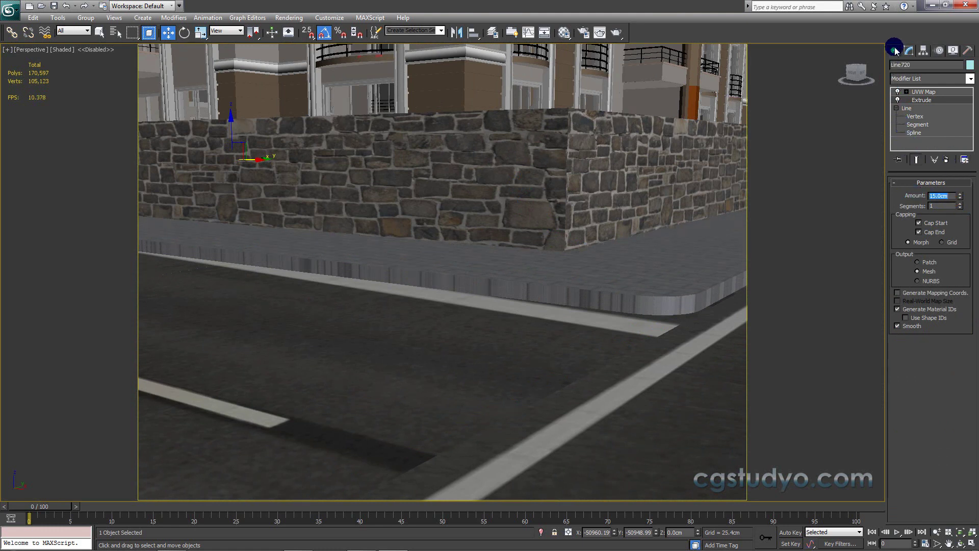
Set the sidewalk UVW Map to Box, 8518.36 width and height, W tile 0, V tile 163.62.
left_click(907, 91)
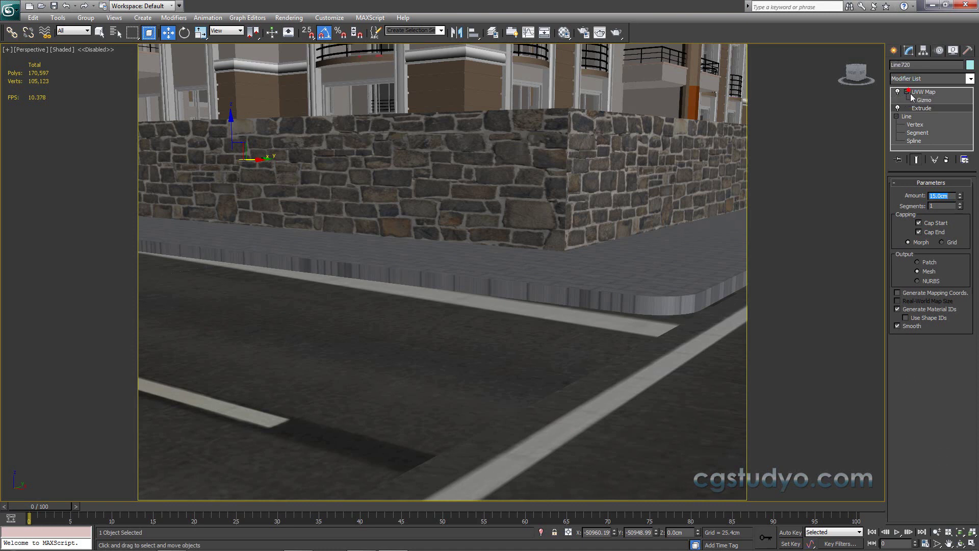
left_click(917, 95)
right_click(944, 329)
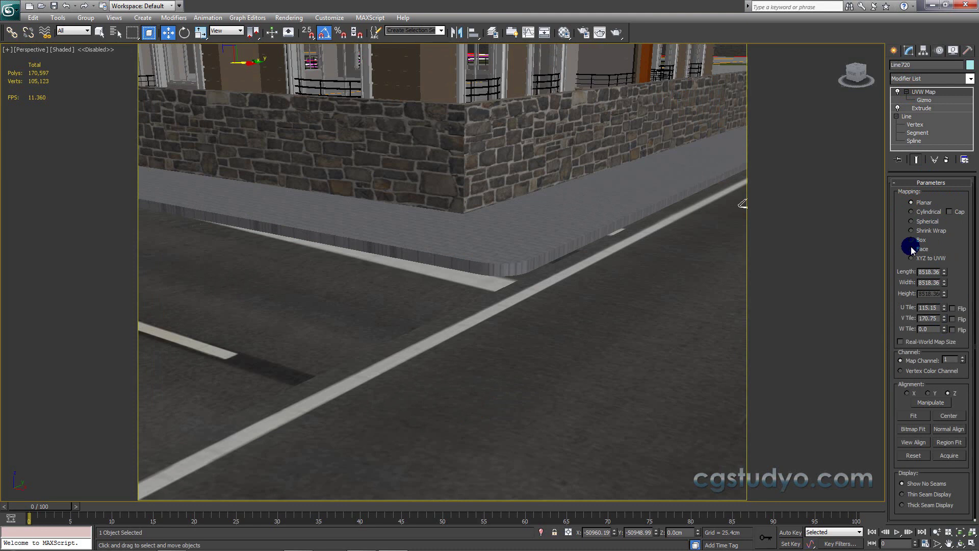
left_click(911, 248)
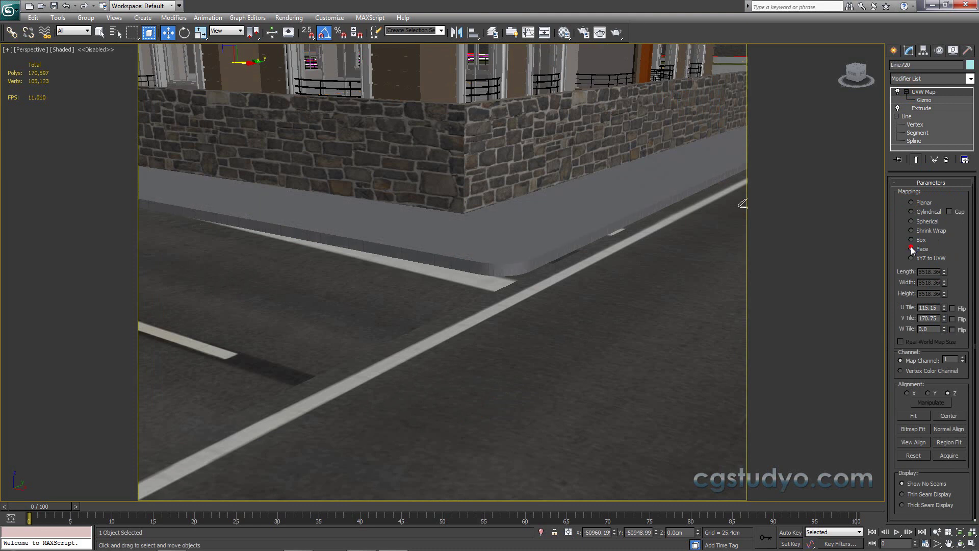
left_click(918, 240)
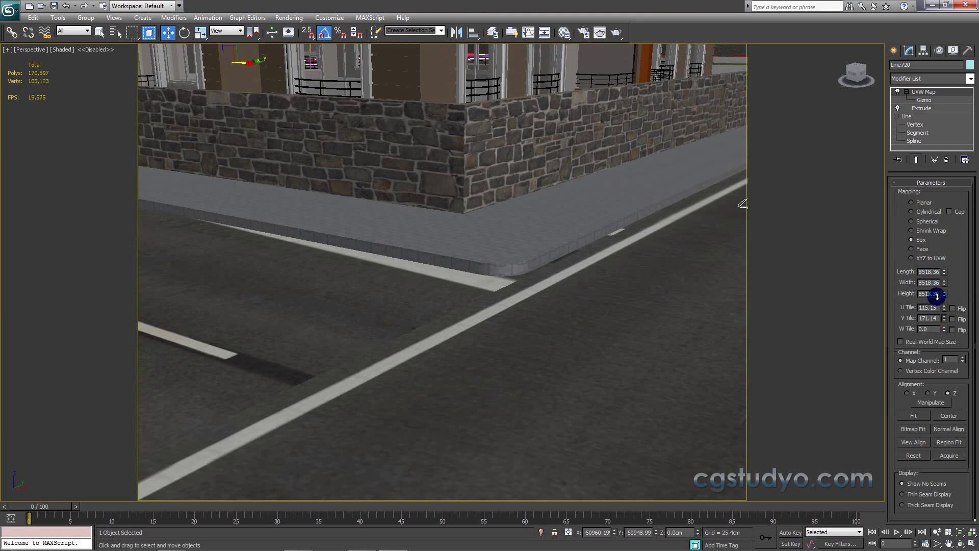
left_click(936, 283)
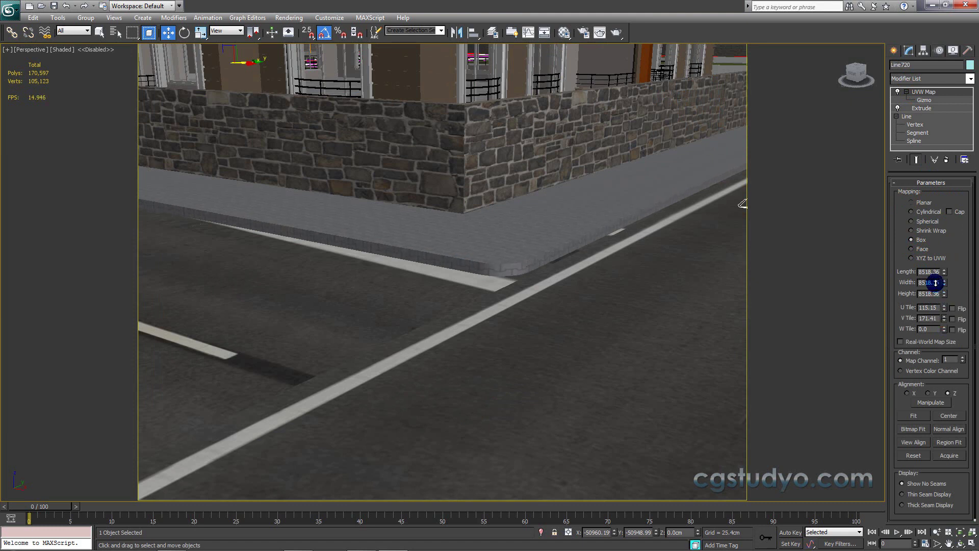
left_click(934, 300)
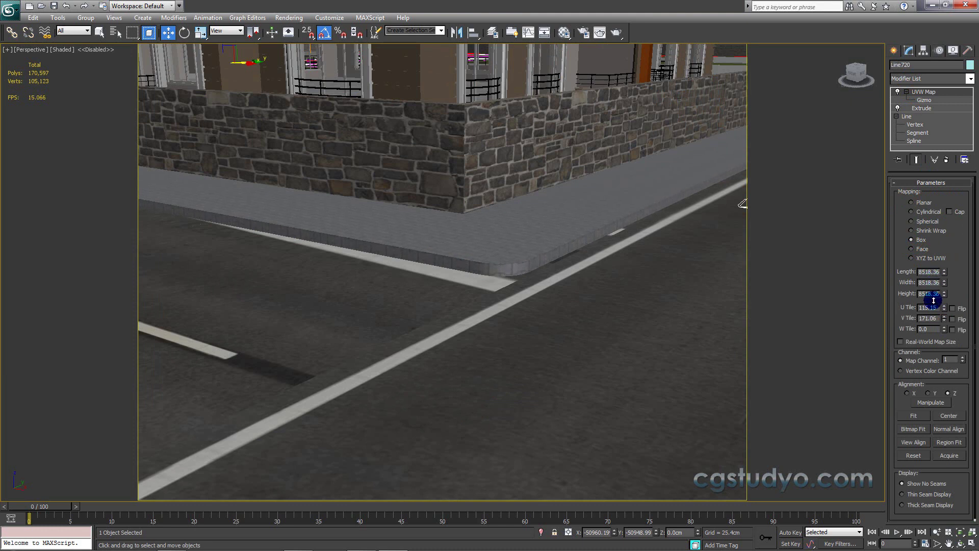
left_click_drag(935, 305, 830, 127)
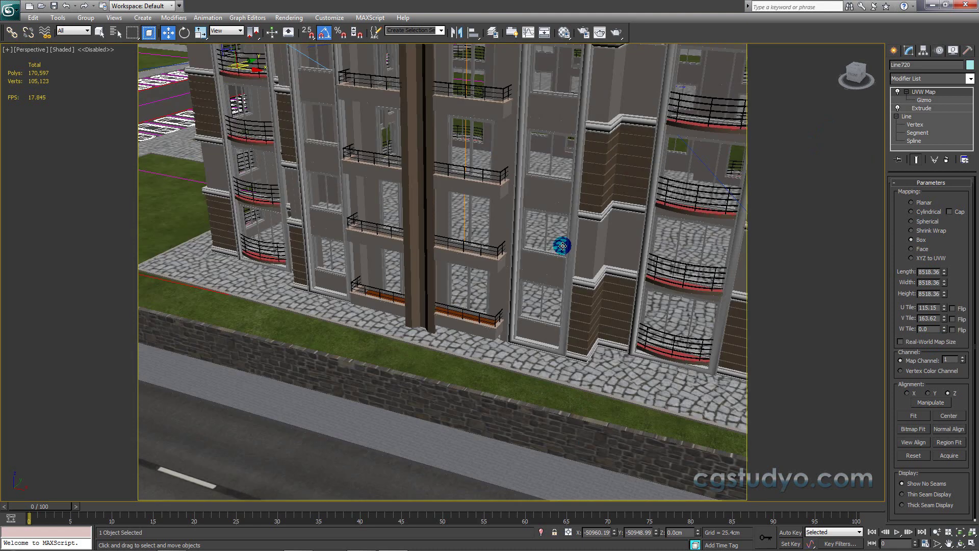
Bring the sidewalk and street into view and switch the viewport to Camera001.
scroll(562, 246, "down", 5)
middle_click_drag(468, 190, 372, 182)
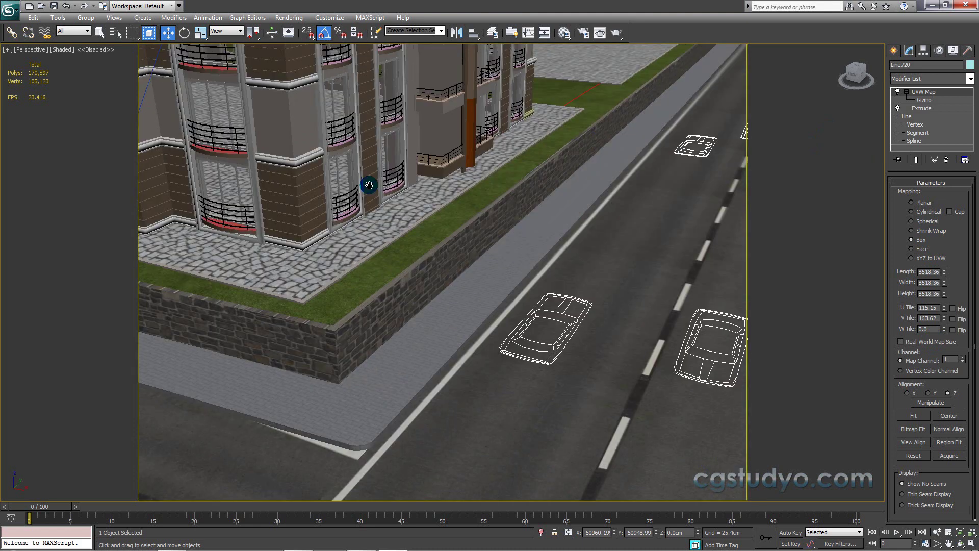
scroll(372, 253, "up", 5)
scroll(439, 271, "up", 3)
scroll(439, 271, "up", 3)
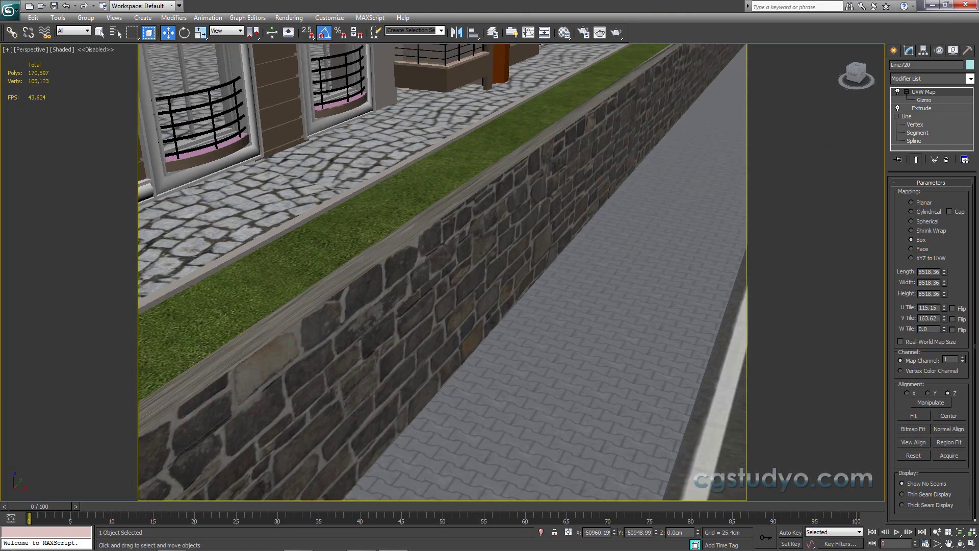
scroll(546, 410, "up", 3)
scroll(553, 433, "down", 5)
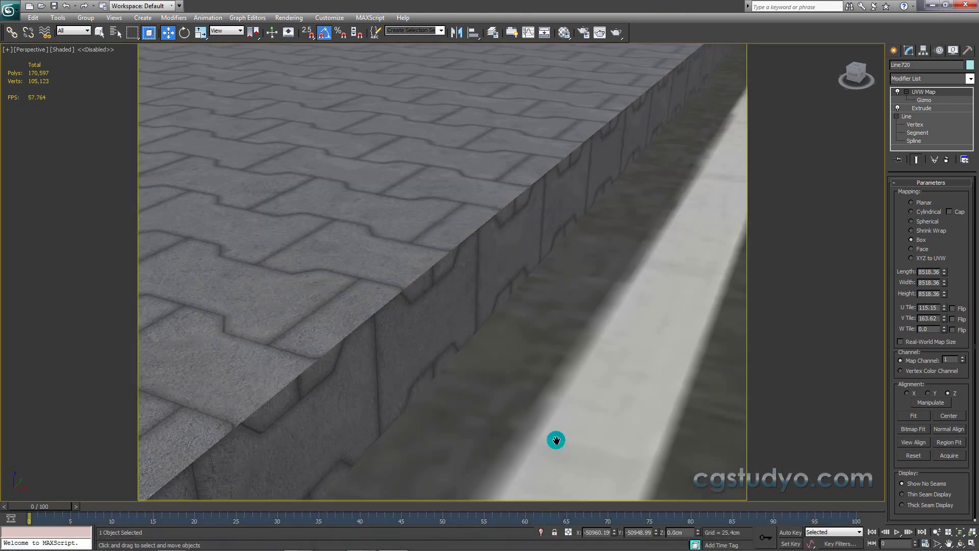
scroll(548, 418, "down", 5)
middle_click_drag(539, 393, 542, 389)
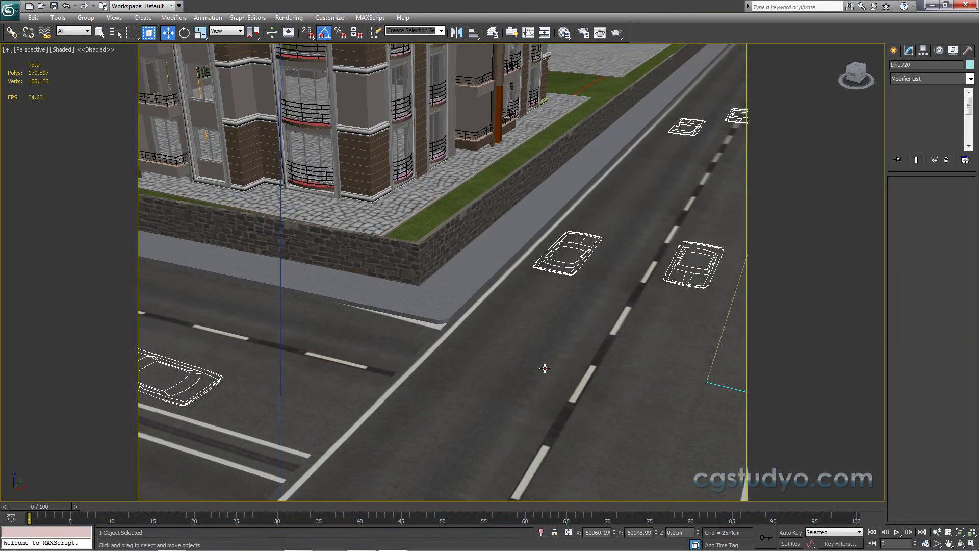
left_click(545, 367)
key("c")
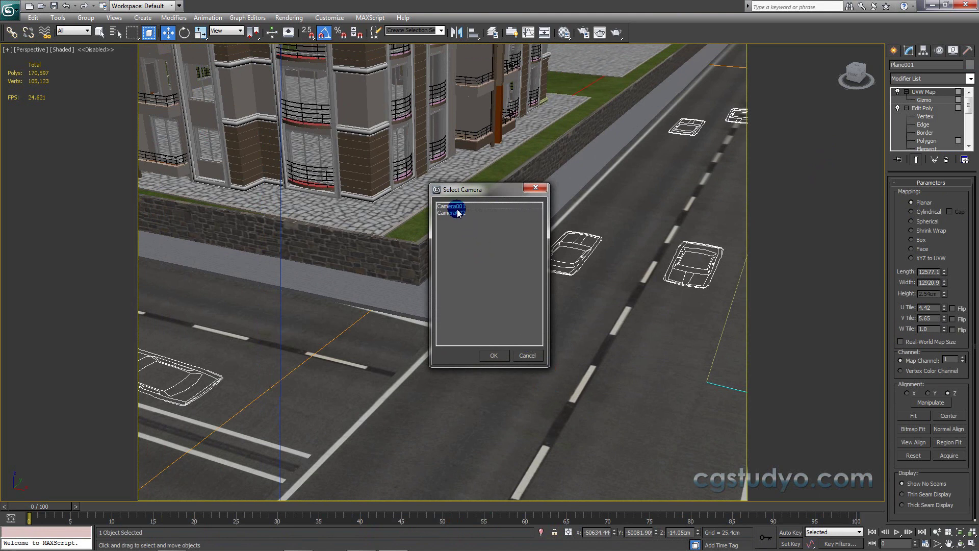
double_click(457, 213)
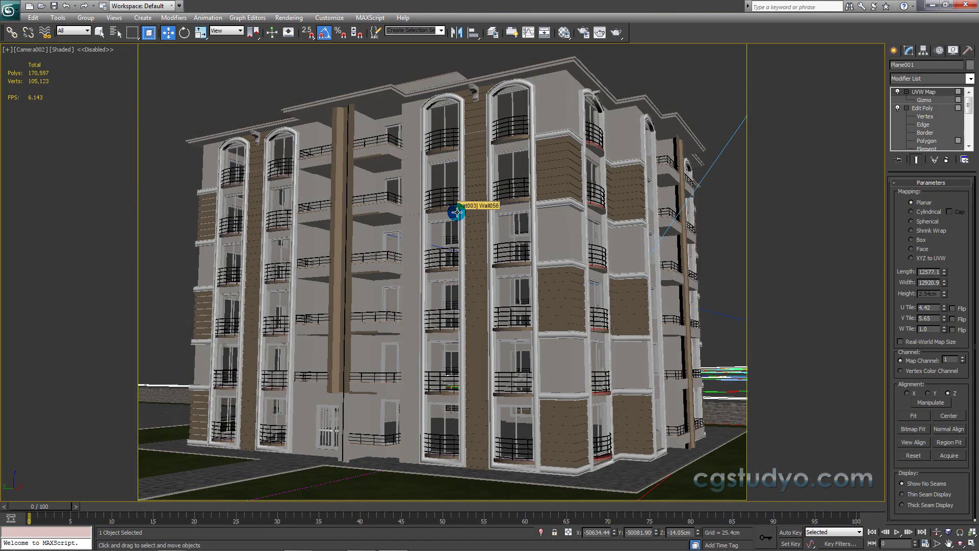
key("c")
left_click(466, 203)
double_click(467, 203)
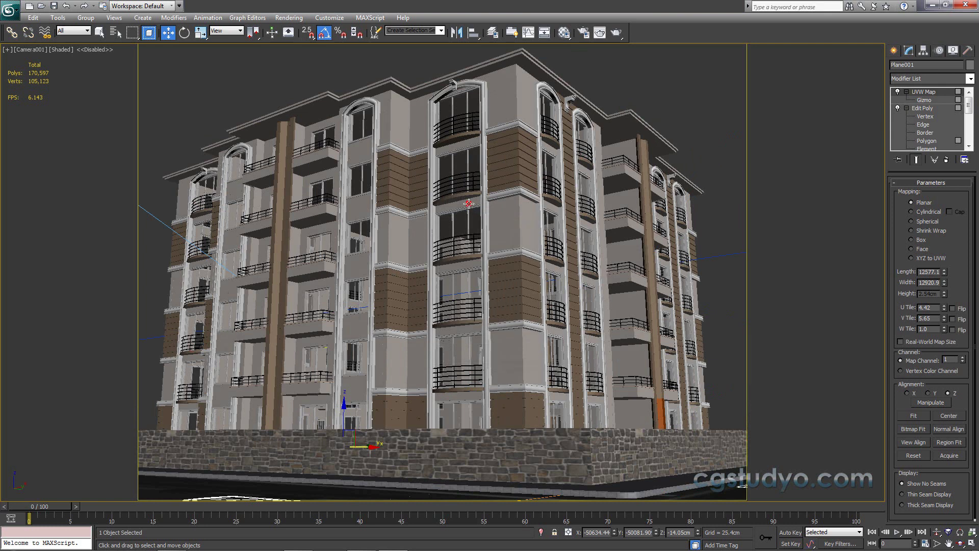
Orbit, truck and dolly Camera001 to frame the sidewalk and stone wall, then open the Material Editor.
left_click(960, 543)
left_click_drag(530, 338, 897, 397)
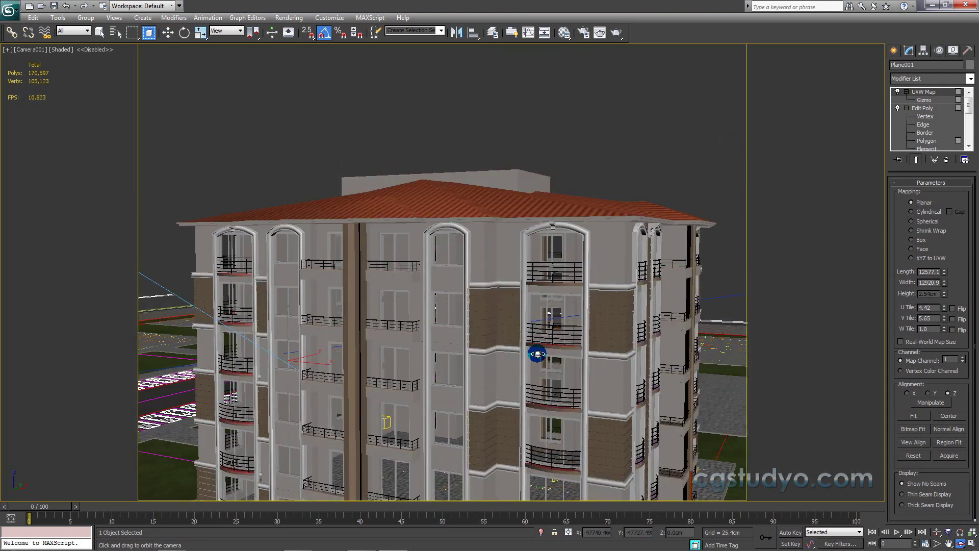
left_click(949, 544)
mouse_move(566, 423)
left_mouse_down()
mouse_move(568, 334)
mouse_move(737, 359)
left_mouse_up()
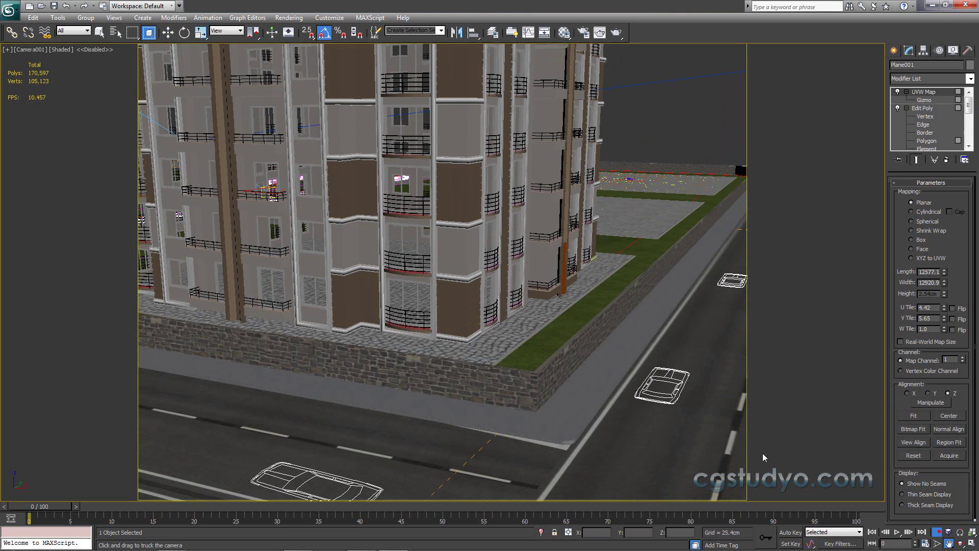
scroll(642, 404, "up", 5)
scroll(642, 404, "up", 2)
left_click(950, 544)
mouse_move(564, 356)
left_mouse_down()
mouse_move(558, 331)
mouse_move(756, 379)
left_mouse_up()
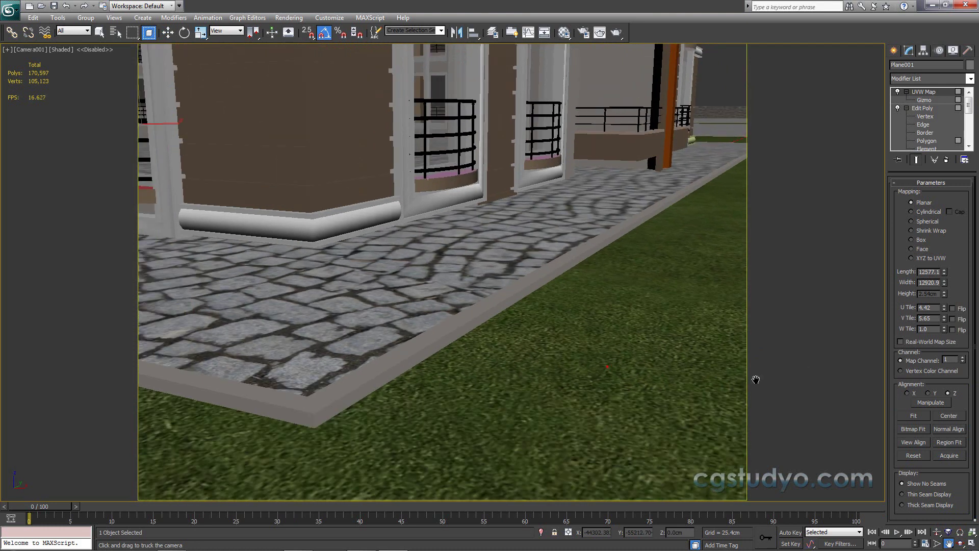
left_click(936, 532)
left_click_drag(622, 388, 623, 431)
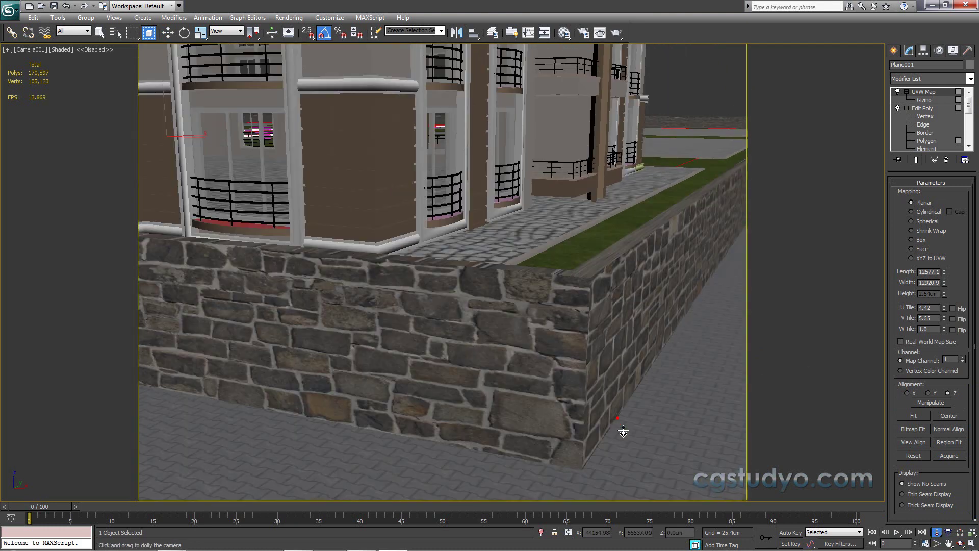
left_click(950, 544)
left_click_drag(663, 490, 609, 441)
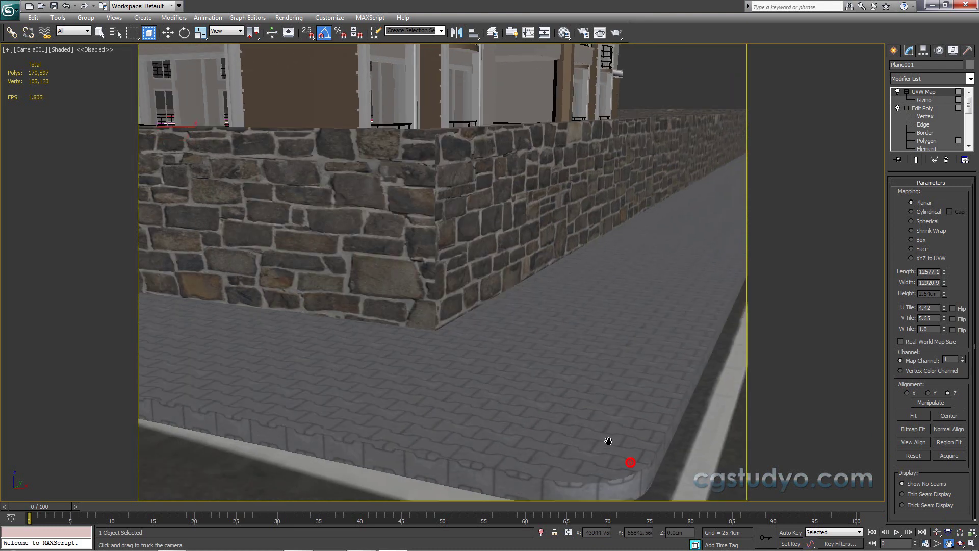
key("m")
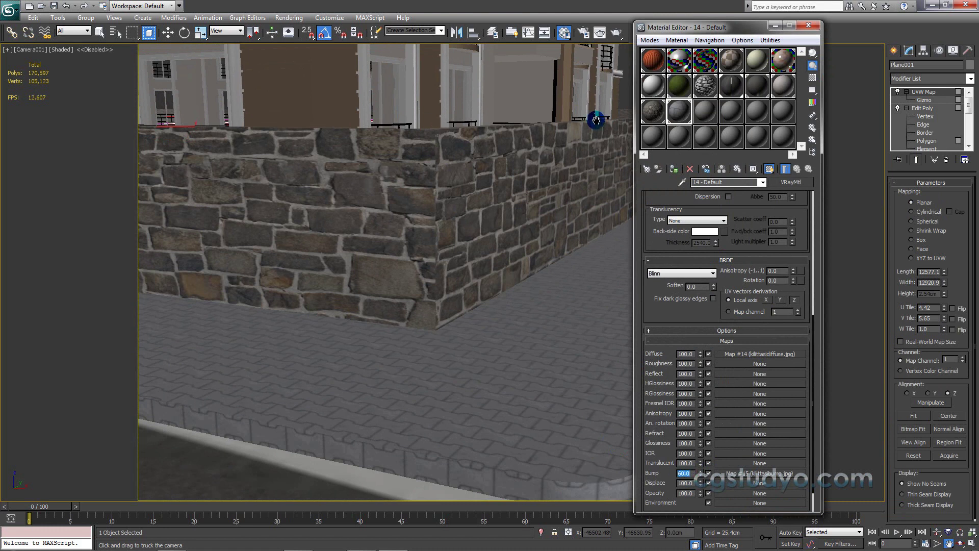
Start a V-Ray test render, cancel it, set the paver Bump to 150 and render again.
left_click(617, 34)
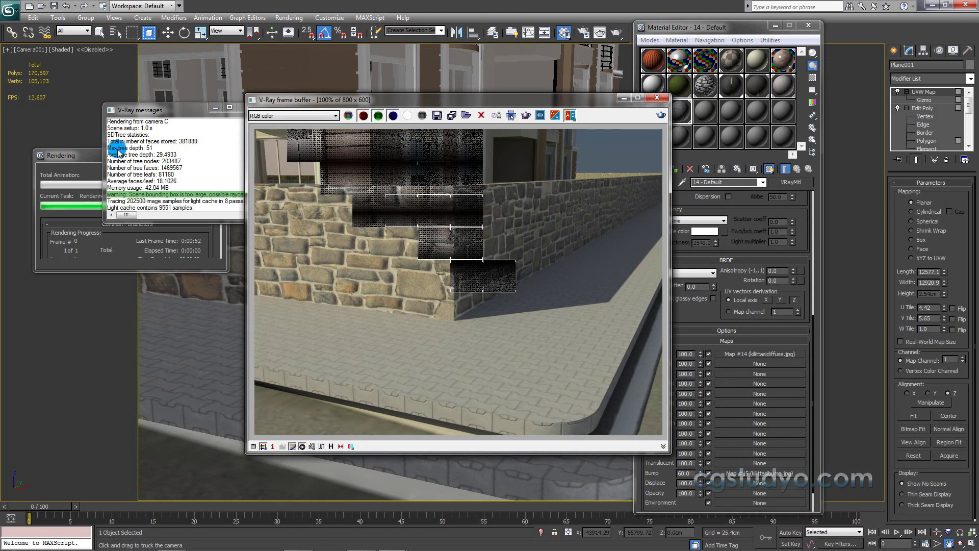
left_click(77, 158)
left_click(216, 154)
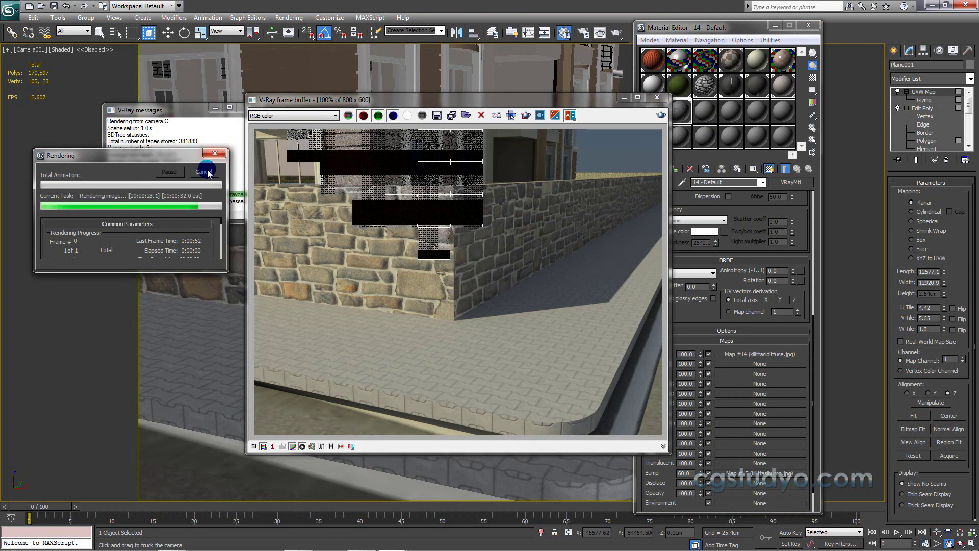
left_click(689, 474)
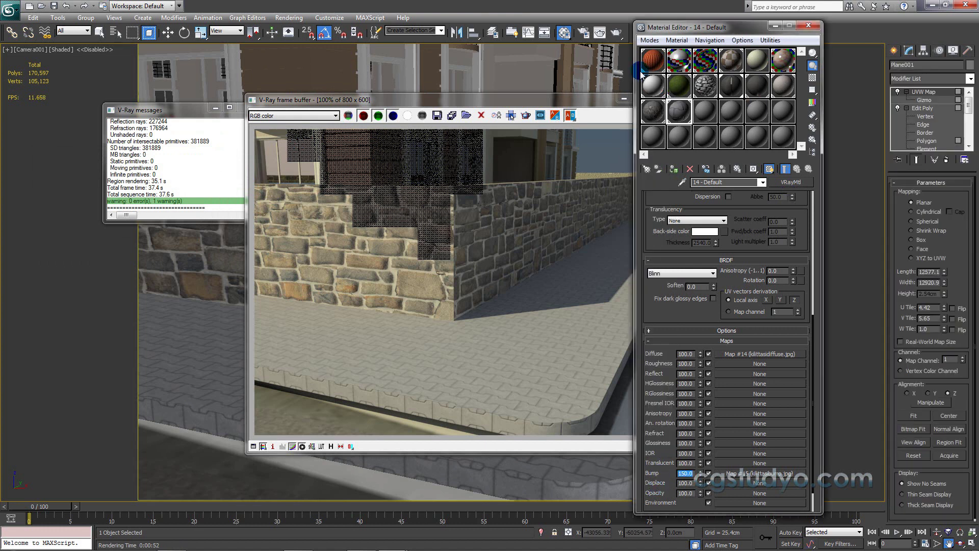
left_click(575, 101)
left_click(617, 32)
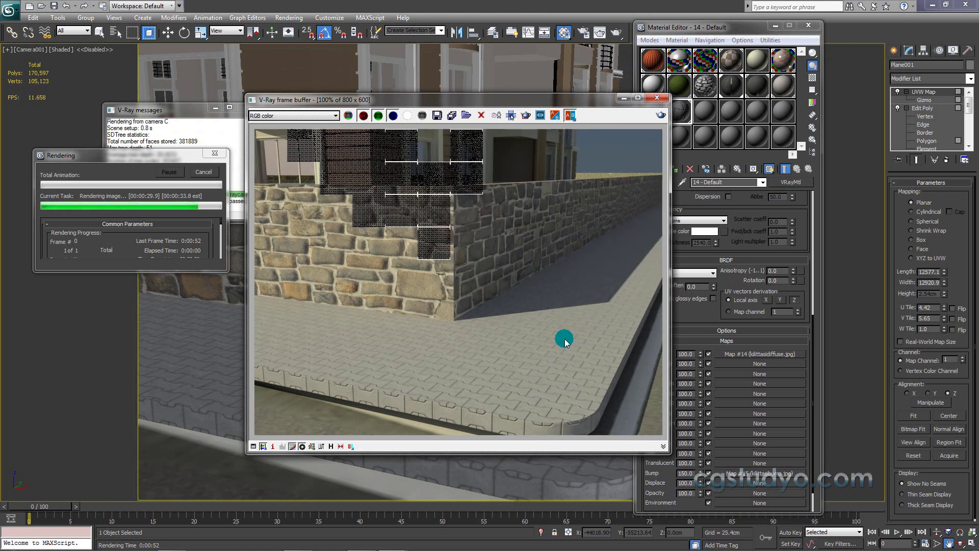
Inspect the sidewalk render at 200% zoom and back to 100%, then reselect the Bump amount.
left_click(692, 473)
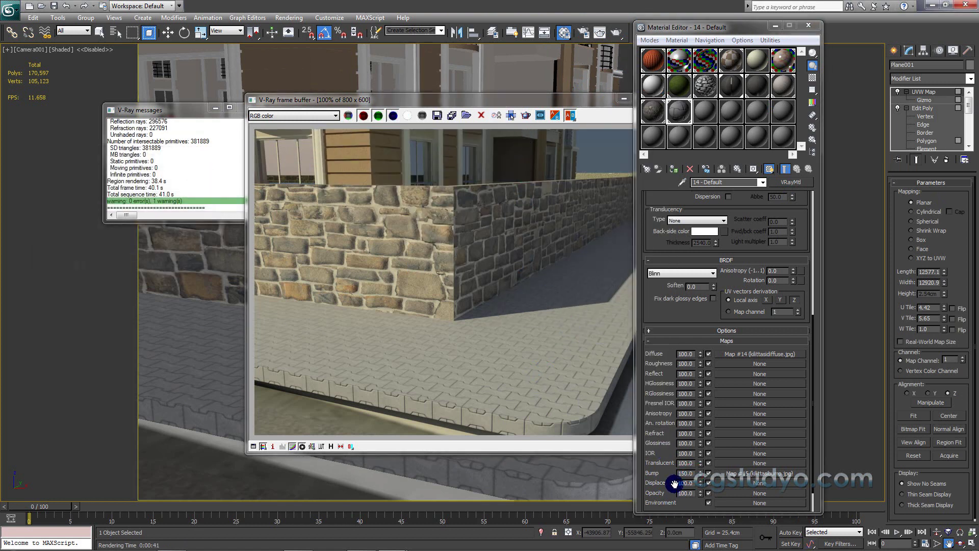
left_click(366, 160)
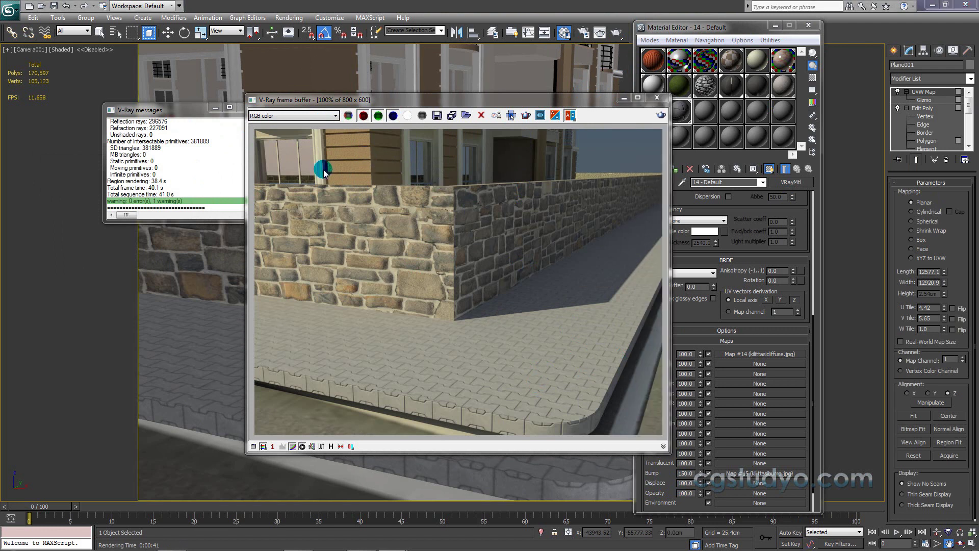
left_click(323, 163, "ctrl")
right_click(351, 163, "ctrl")
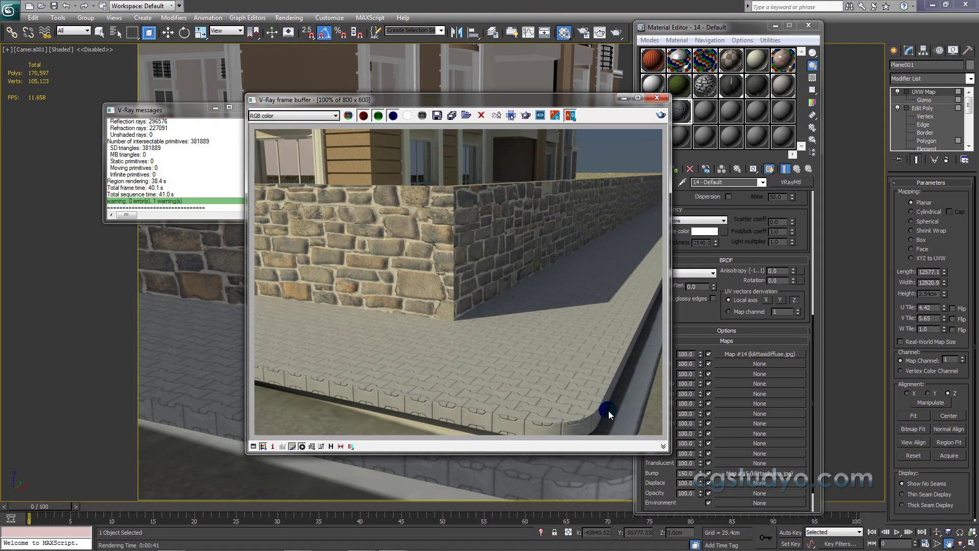
double_click(690, 472)
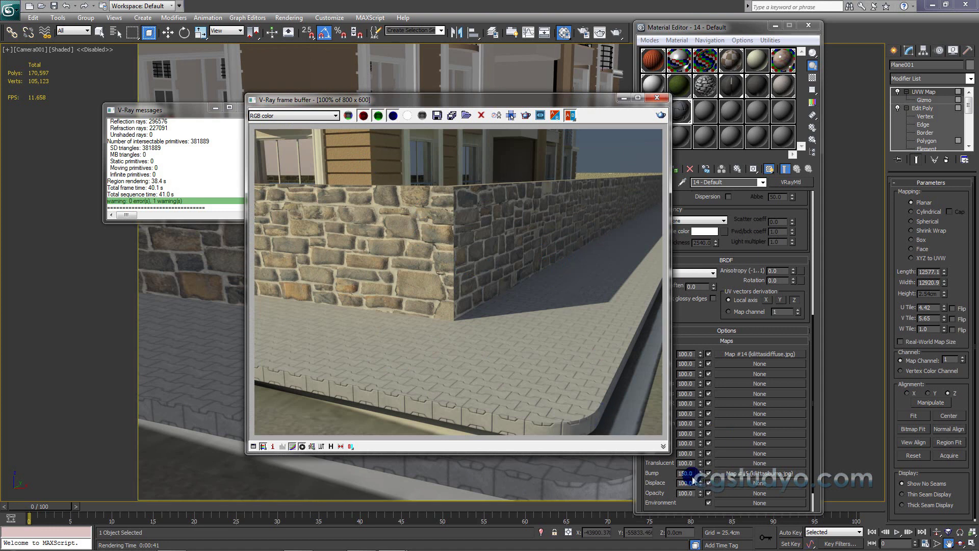
double_click(672, 474)
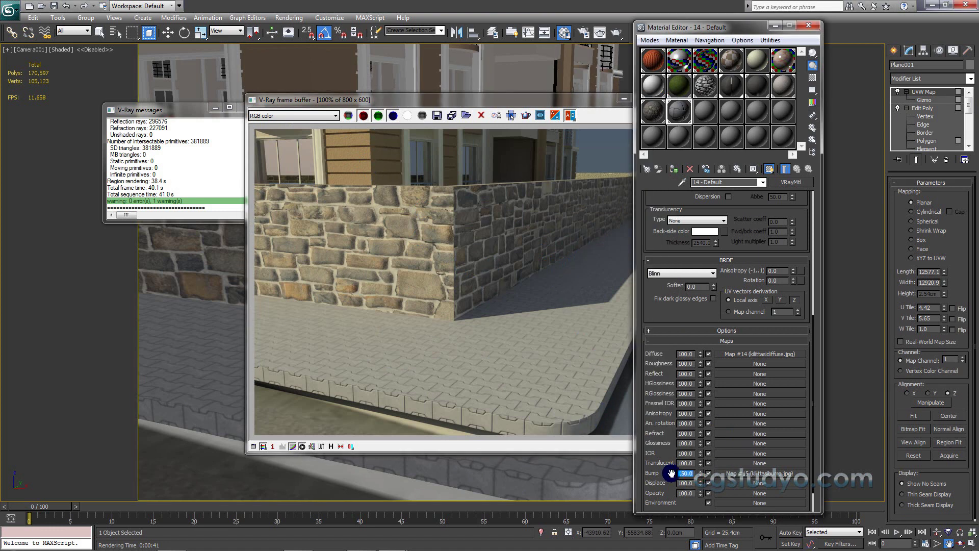
type("20")
Set the paver Bump to 200 and V-Ray region-render just the sidewalk area.
double_click(685, 471)
type("200")
left_click(589, 102)
left_click(526, 115)
right_click(556, 287)
left_click_drag(556, 346, 245, 440)
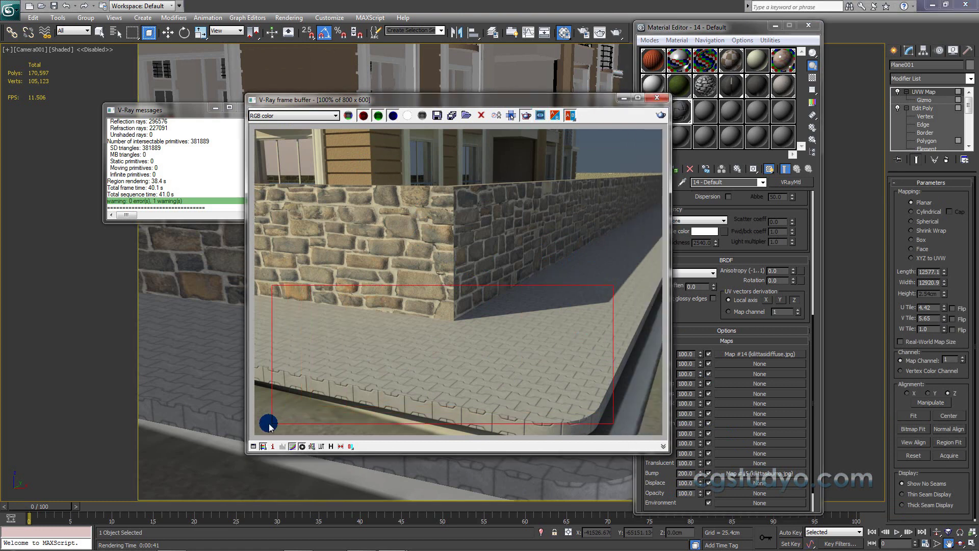
left_click(657, 105)
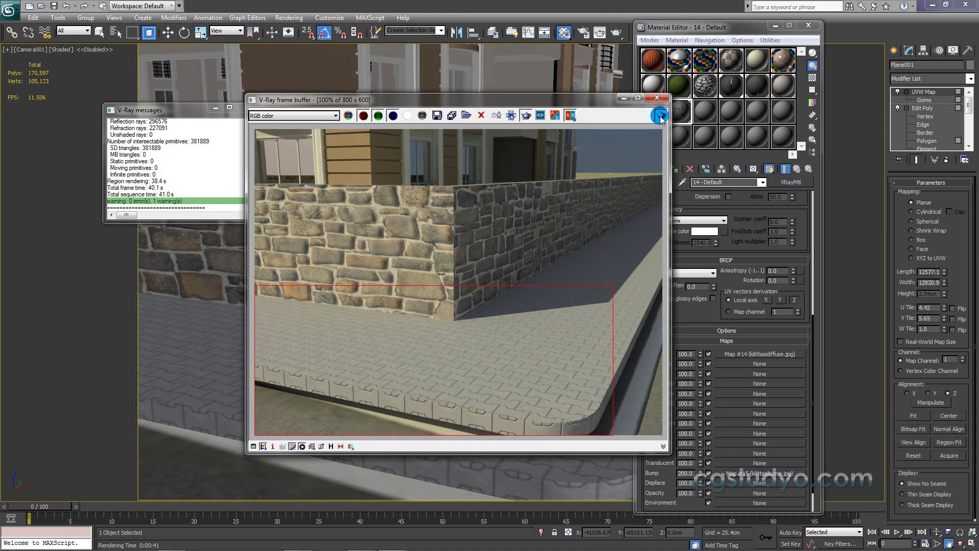
left_click(661, 116)
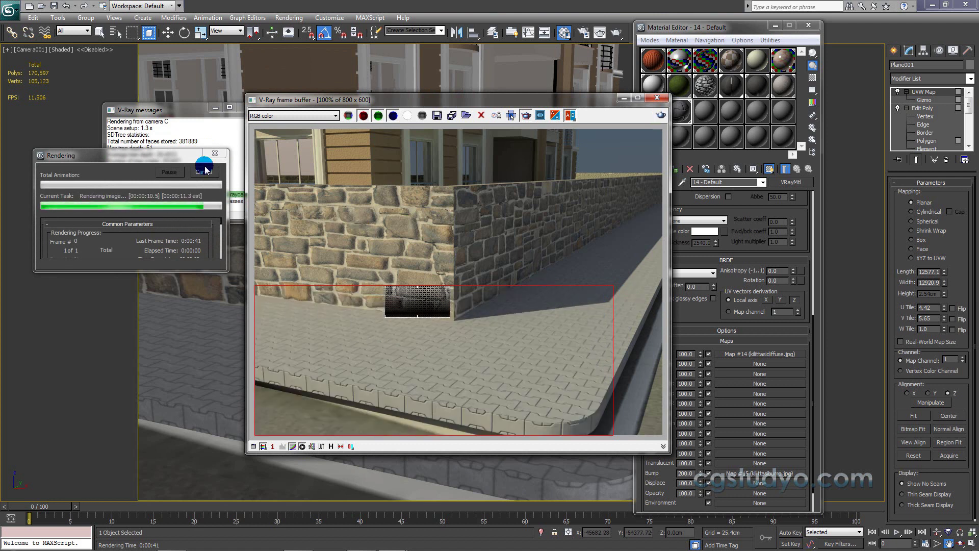
Close the render log window and clear the render region from the frame buffer.
left_click(222, 179)
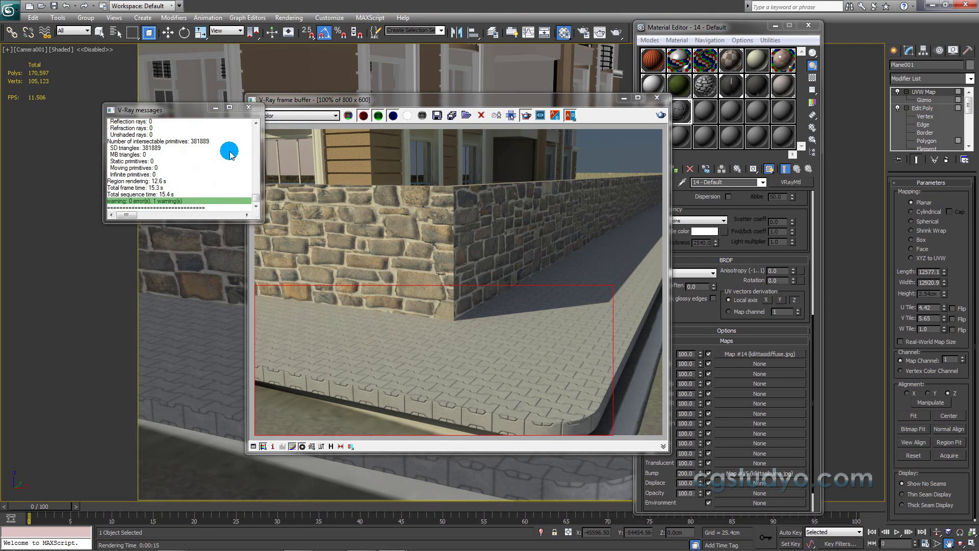
left_click(247, 106)
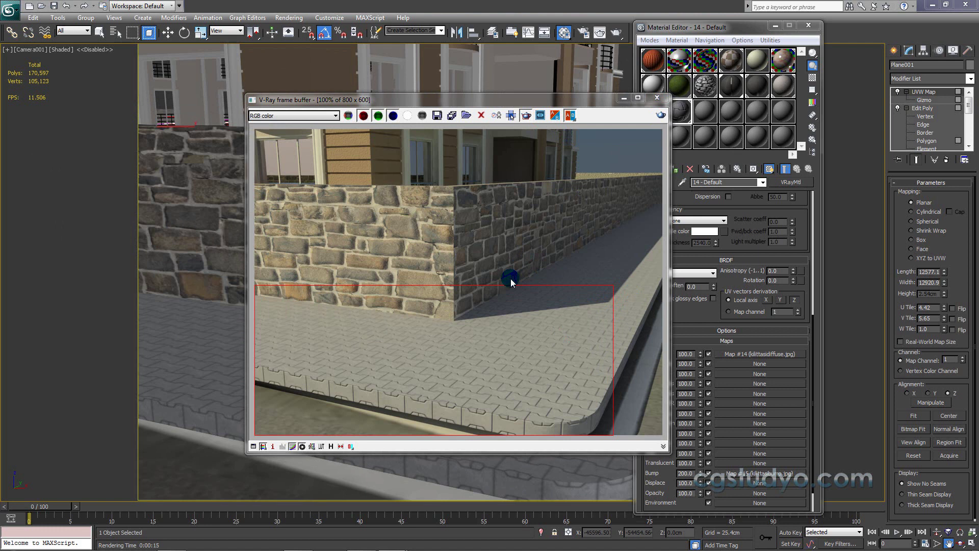
left_click(512, 282)
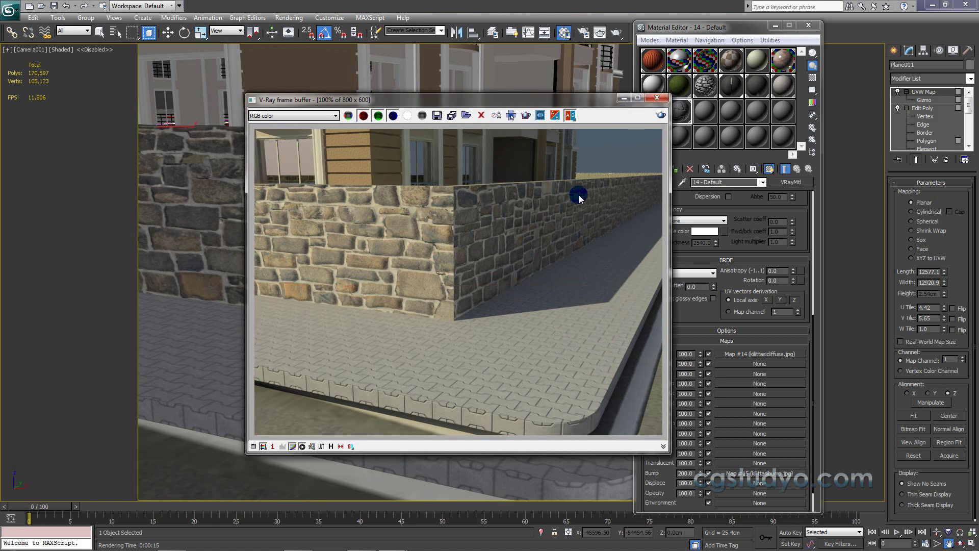